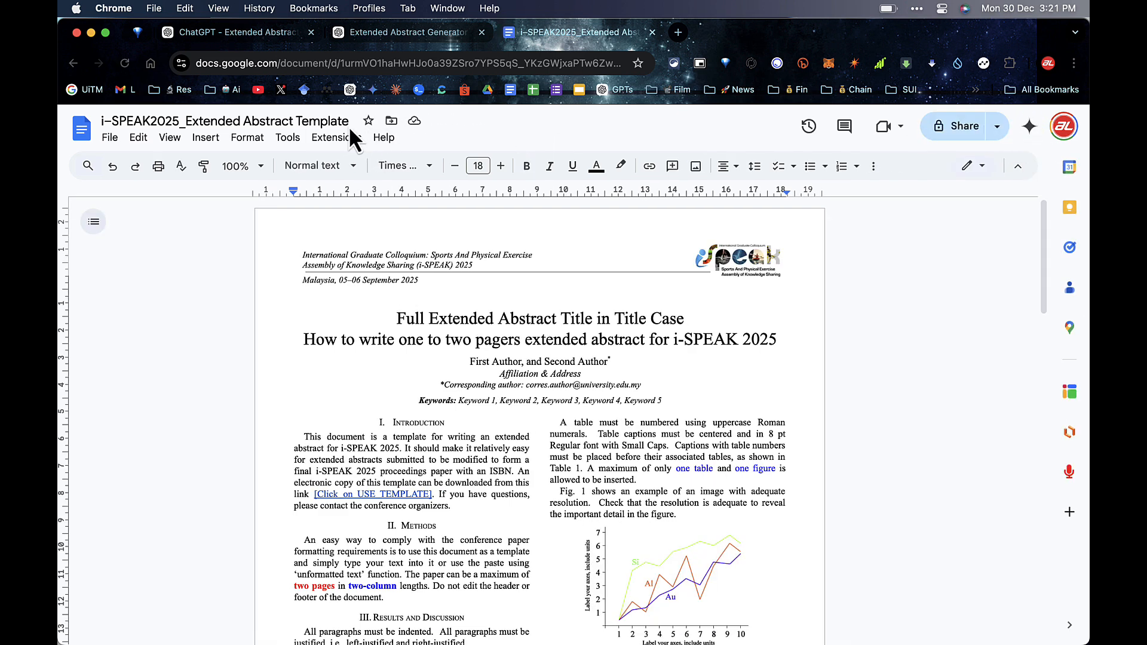
# Step: Append the author's name and '_Exercise Blood Flow Restriction' to the document title, then return to ChatGPT
pyautogui.click(355, 123)
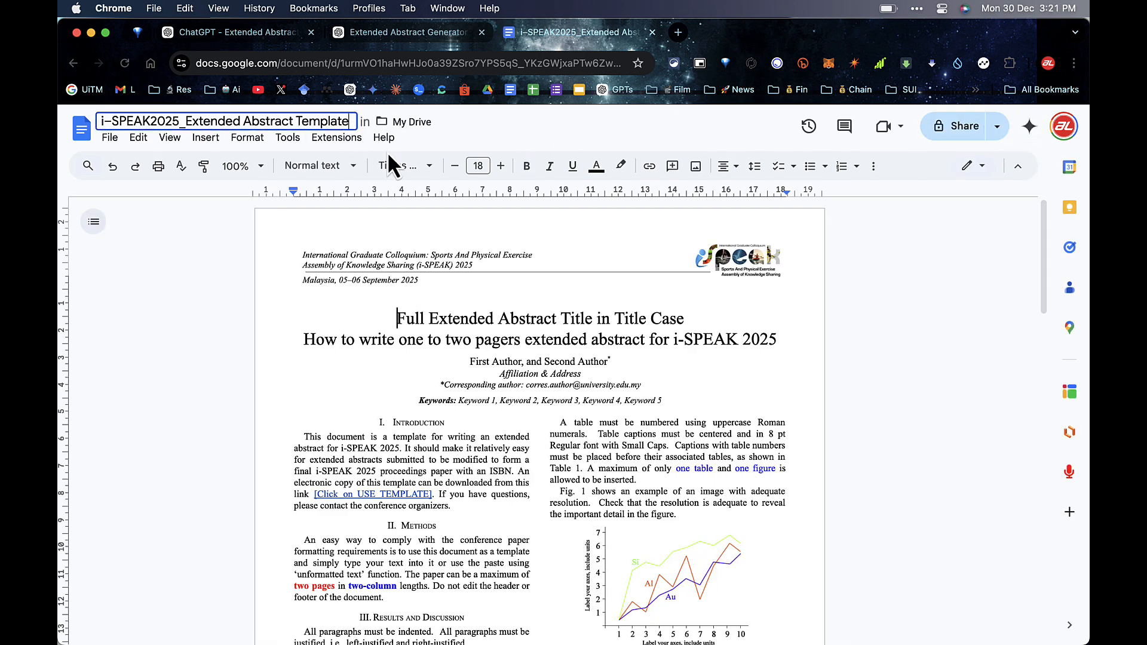
pyautogui.write('_')
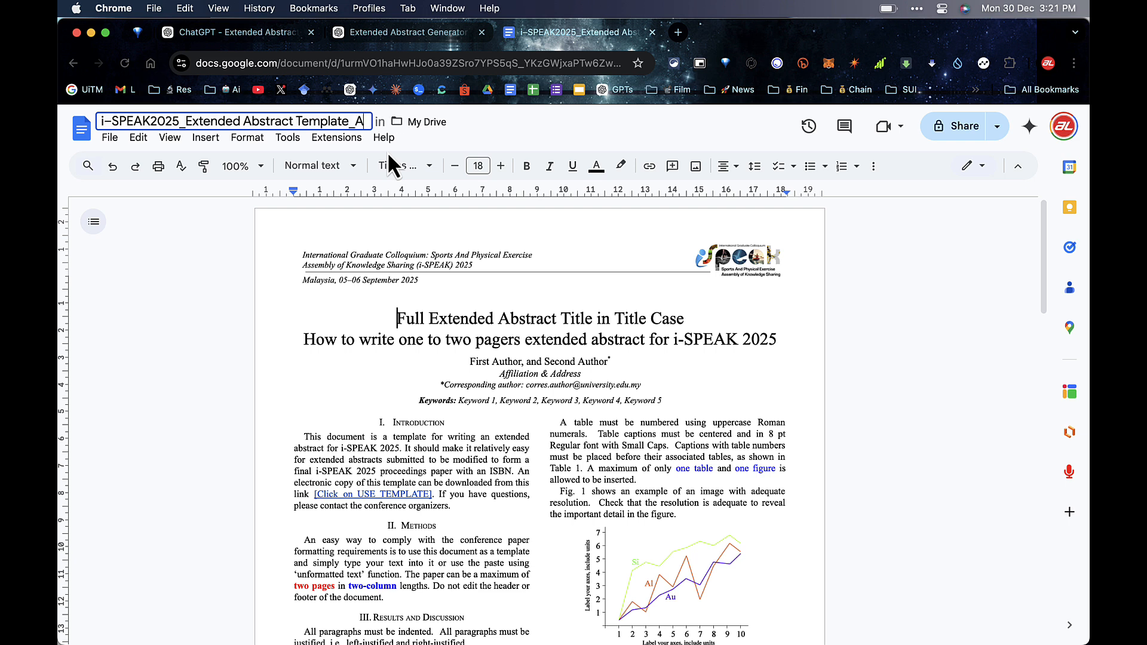
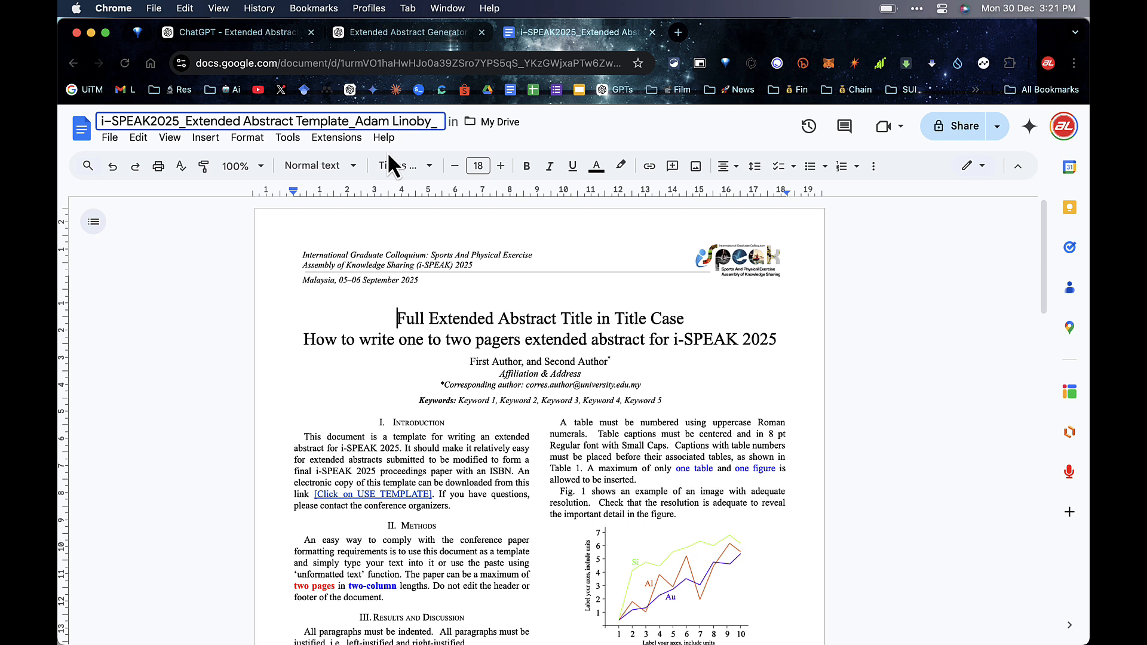
pyautogui.write('Exercise Blood Flow')
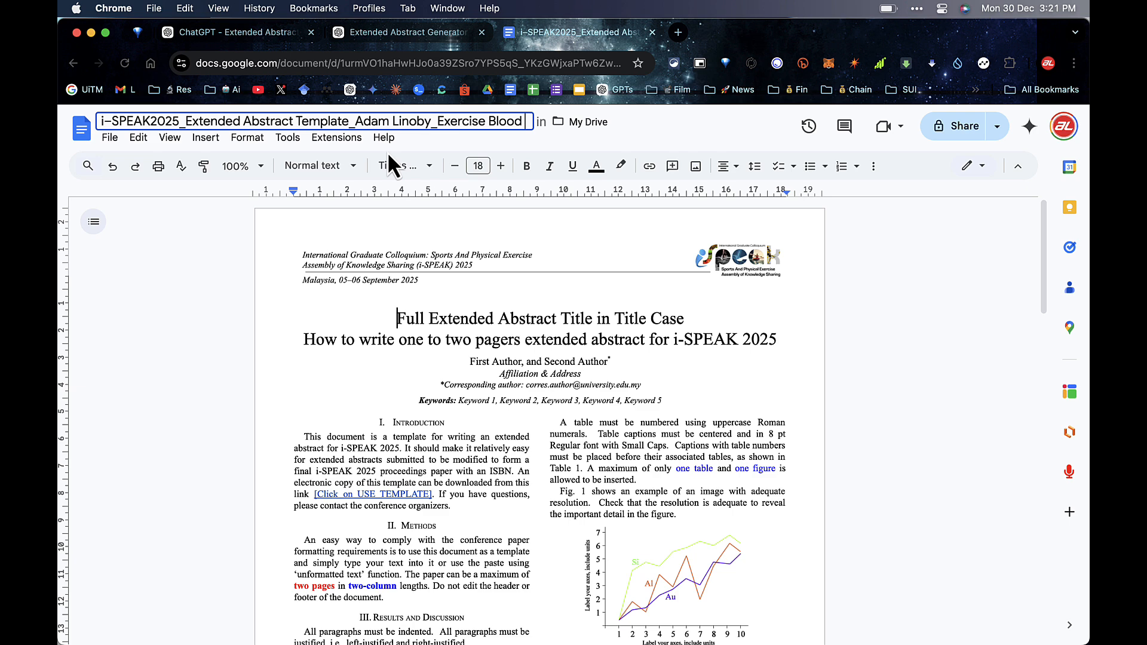
pyautogui.write(' Re')
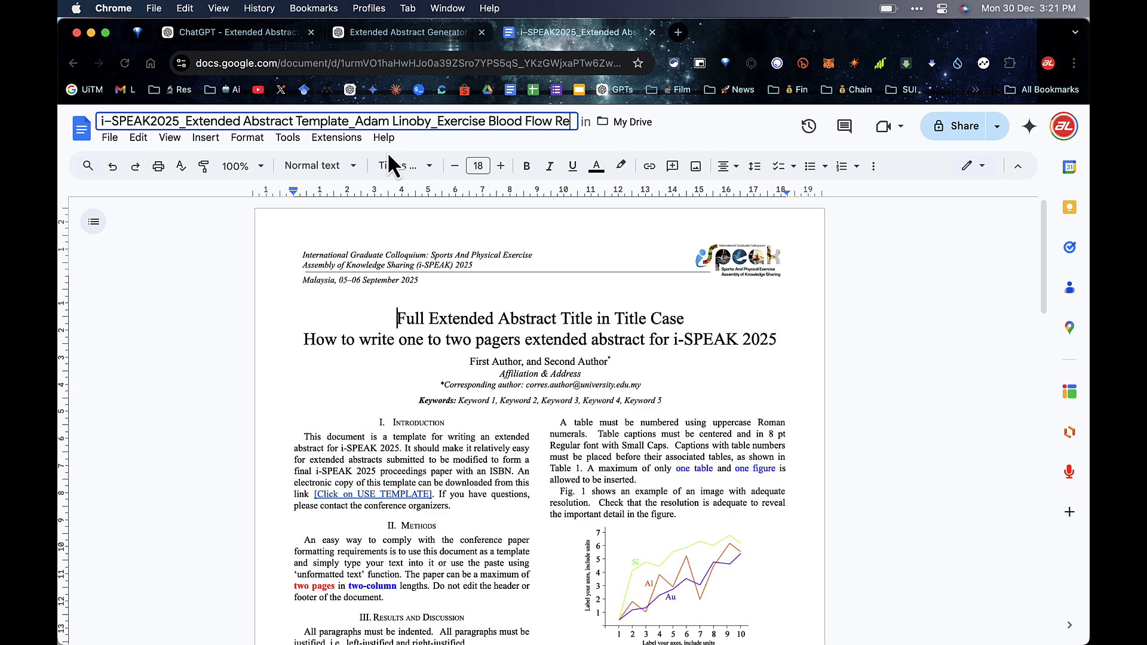
pyautogui.write('striction')
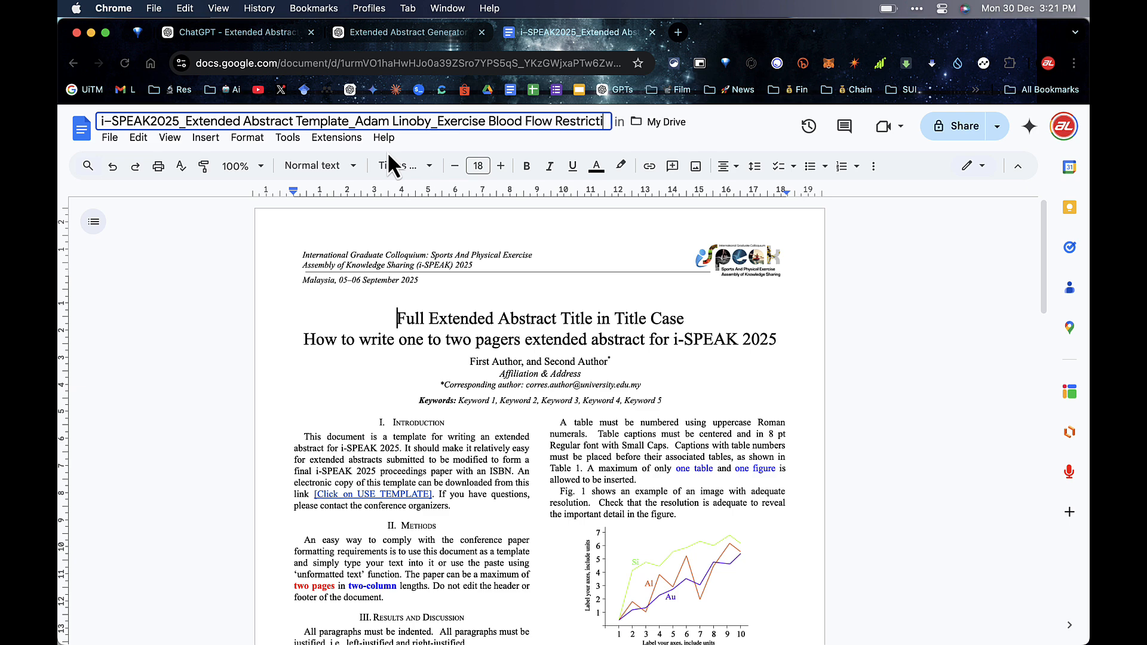
pyautogui.click(434, 339)
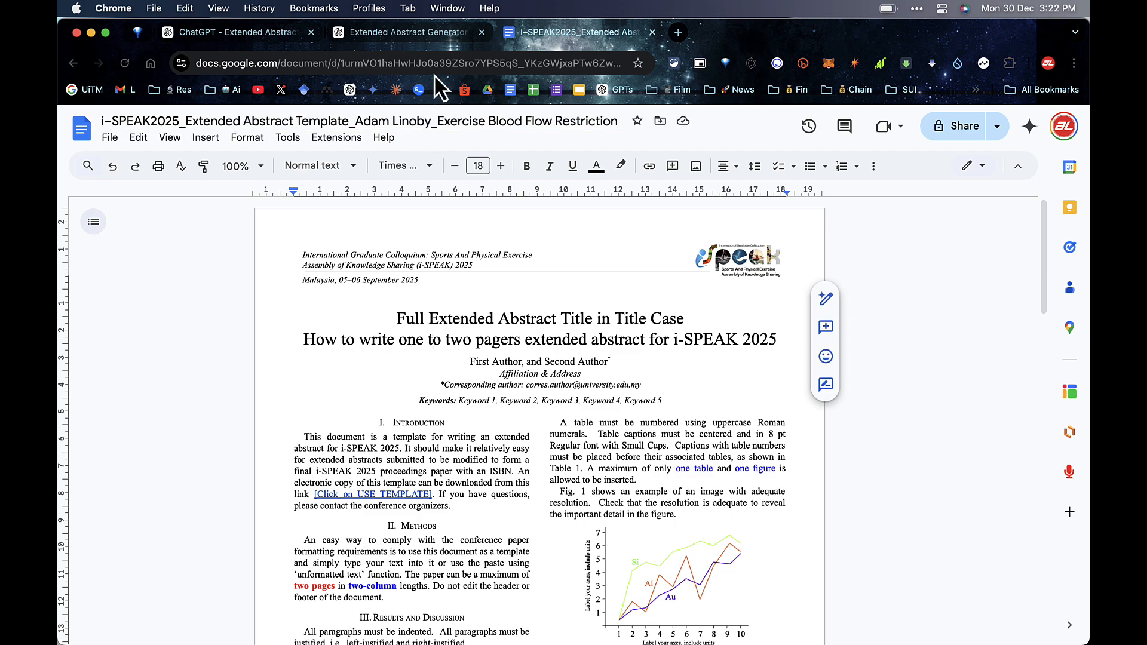
pyautogui.scroll(-5, 402, 334)
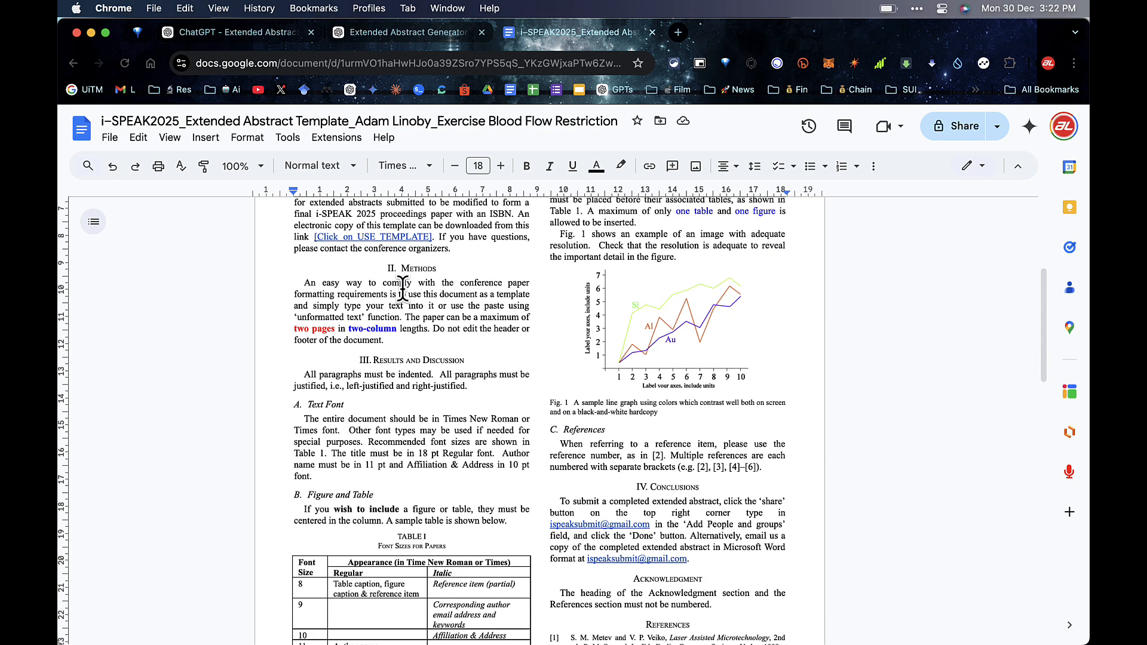
pyautogui.scroll(-8, 402, 286)
pyautogui.scroll(12, 402, 287)
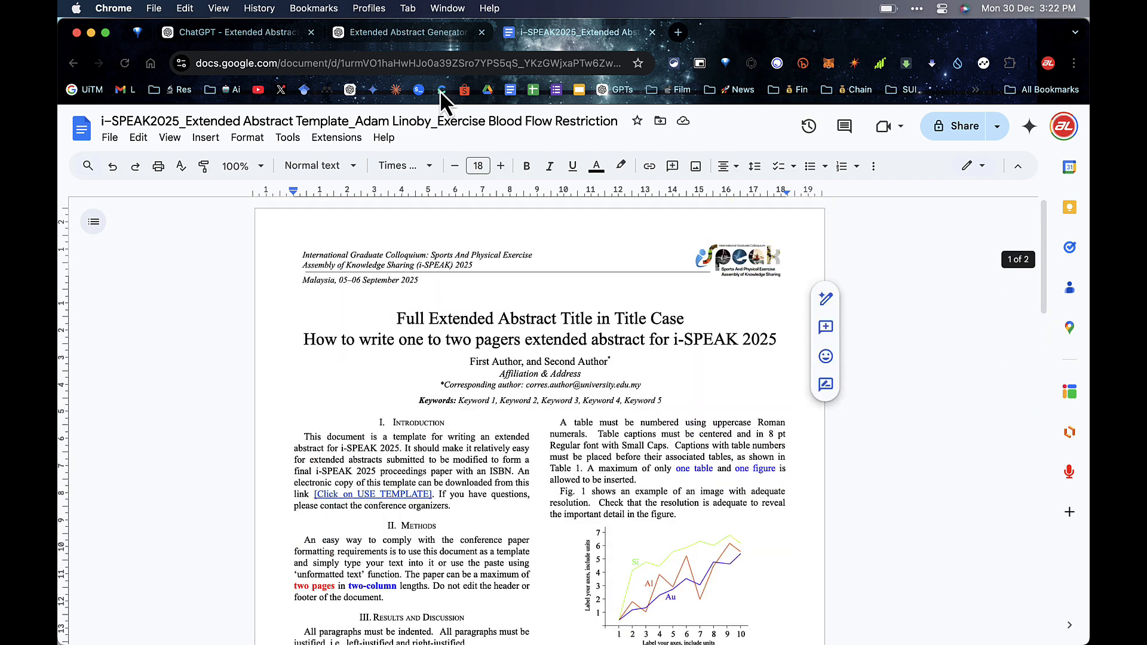
pyautogui.click(425, 37)
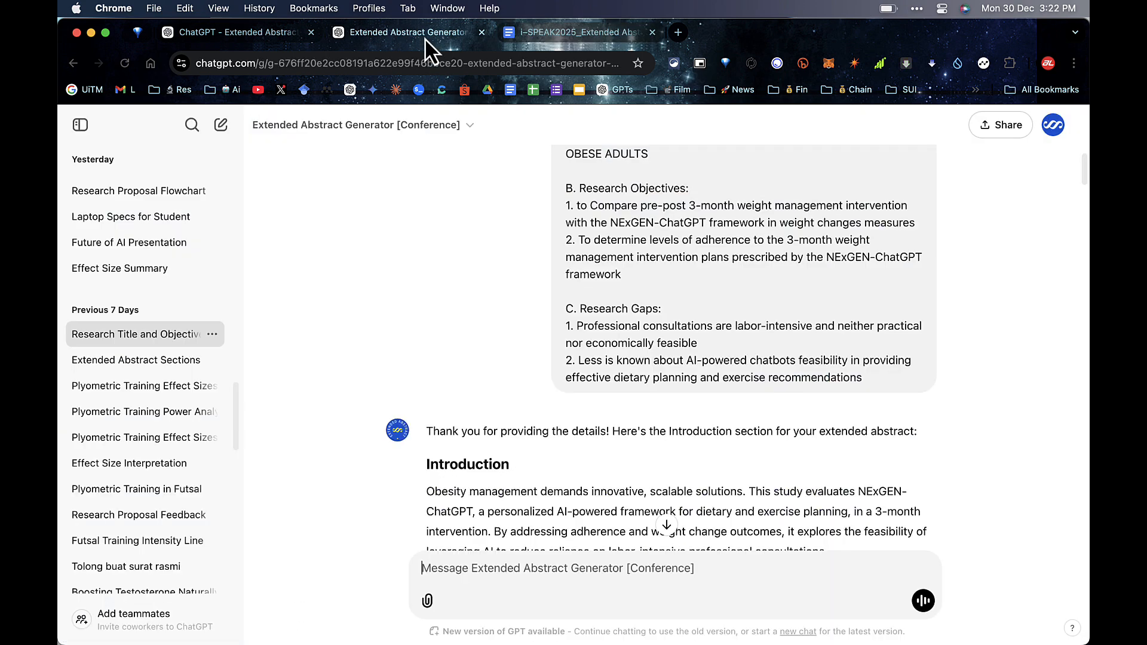
# Step: Open a fresh Extended Abstract Generator chat and launch it with its 'Click Begin Here' starter
pyautogui.click(246, 37)
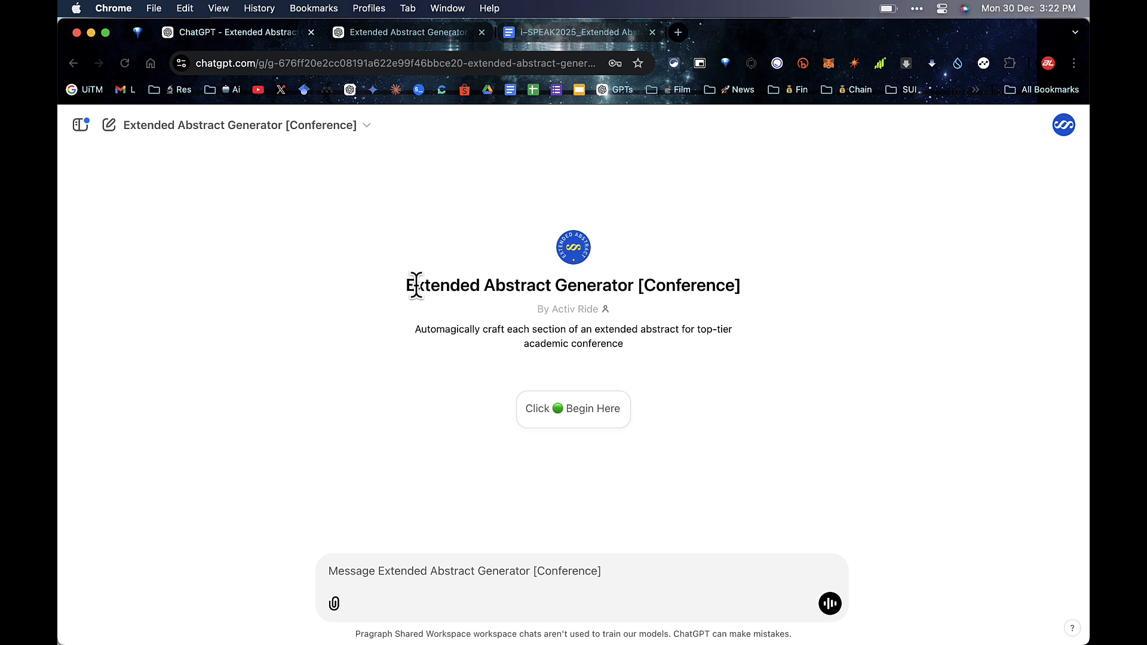
pyautogui.moveTo(416, 286); pyautogui.dragTo(751, 286)
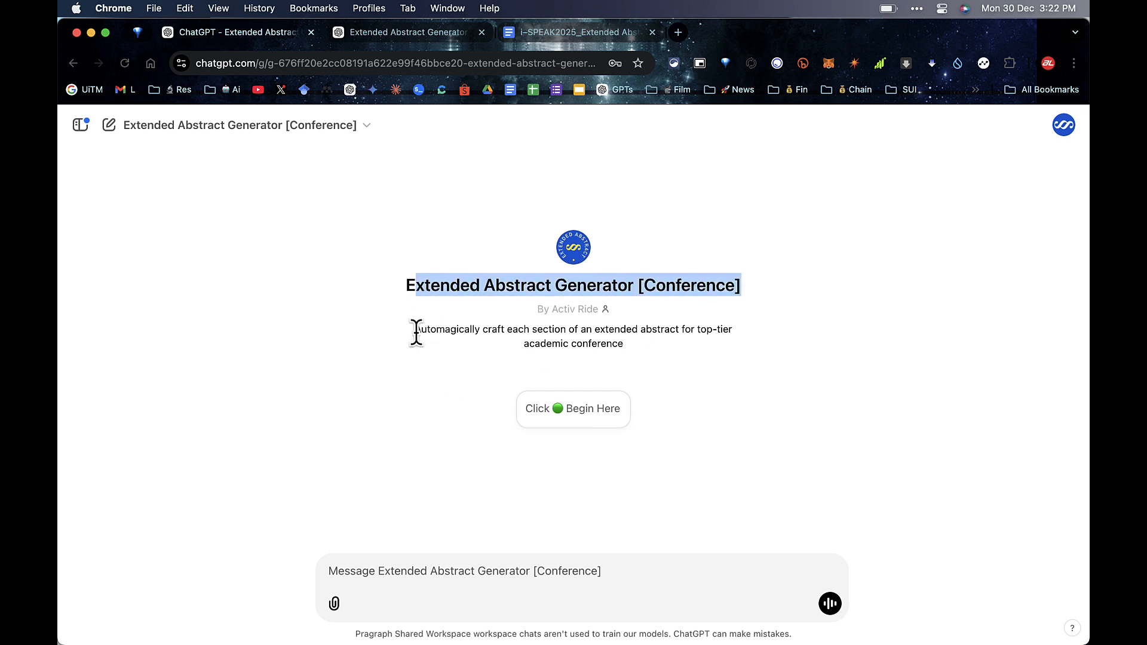
pyautogui.moveTo(416, 332); pyautogui.dragTo(627, 348)
pyautogui.click(633, 350)
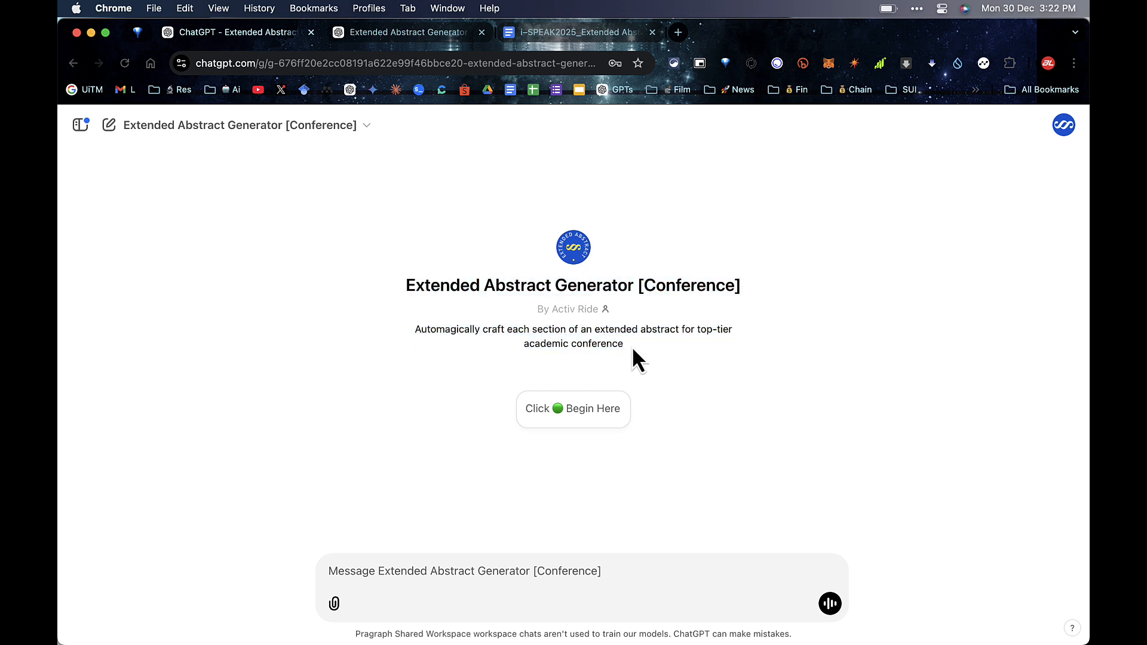
pyautogui.click(574, 411)
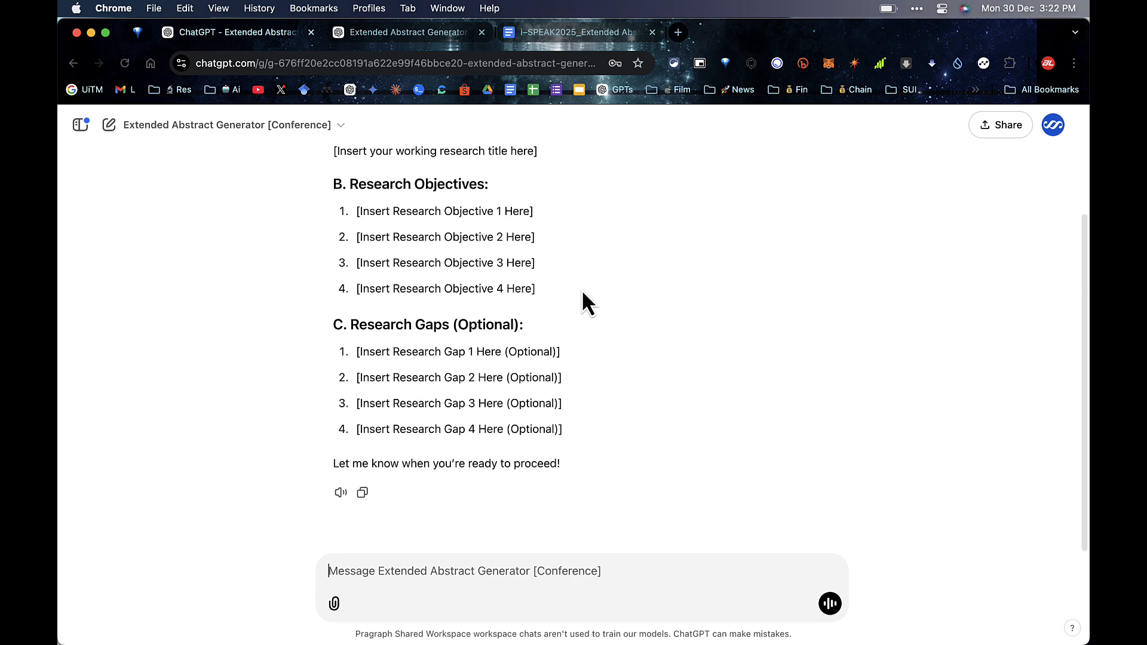
# Step: Review the reply's Working Research Title, four Research Objectives and four Research Gaps sections
pyautogui.scroll(2, 422, 257)
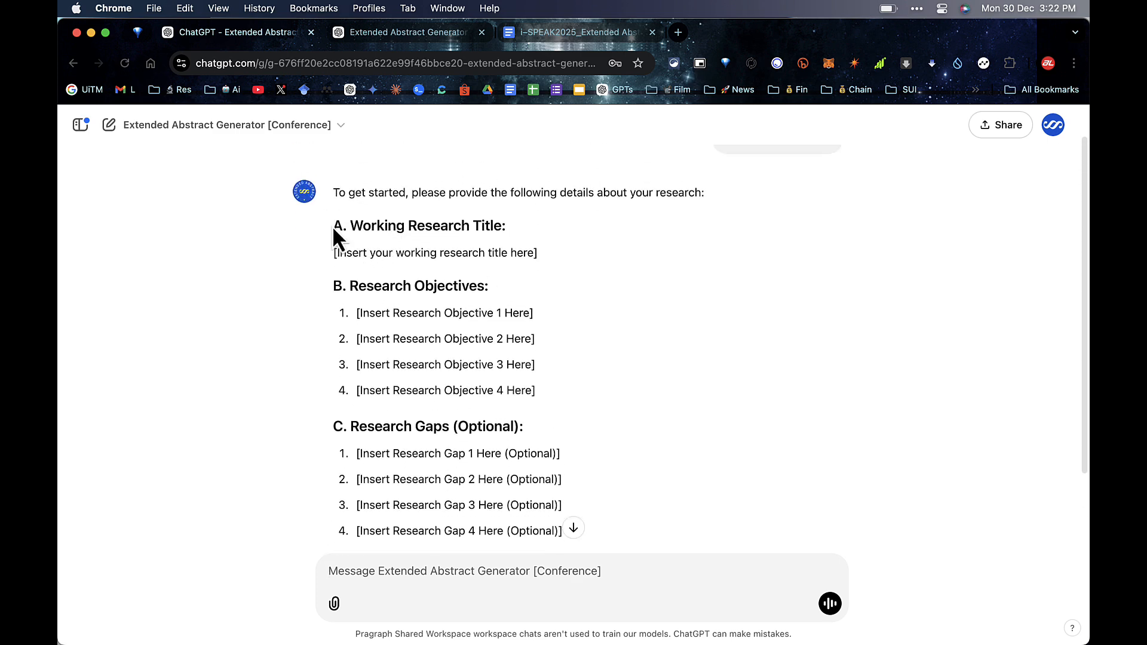
pyautogui.moveTo(333, 226); pyautogui.dragTo(524, 222)
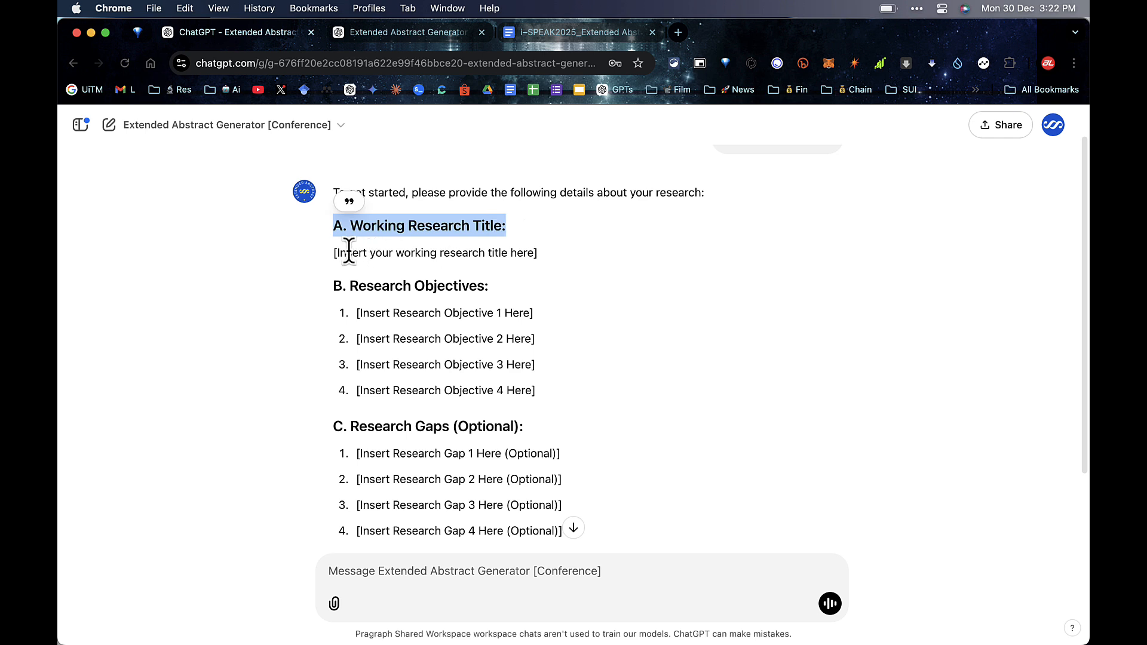
pyautogui.moveTo(333, 252); pyautogui.dragTo(550, 256)
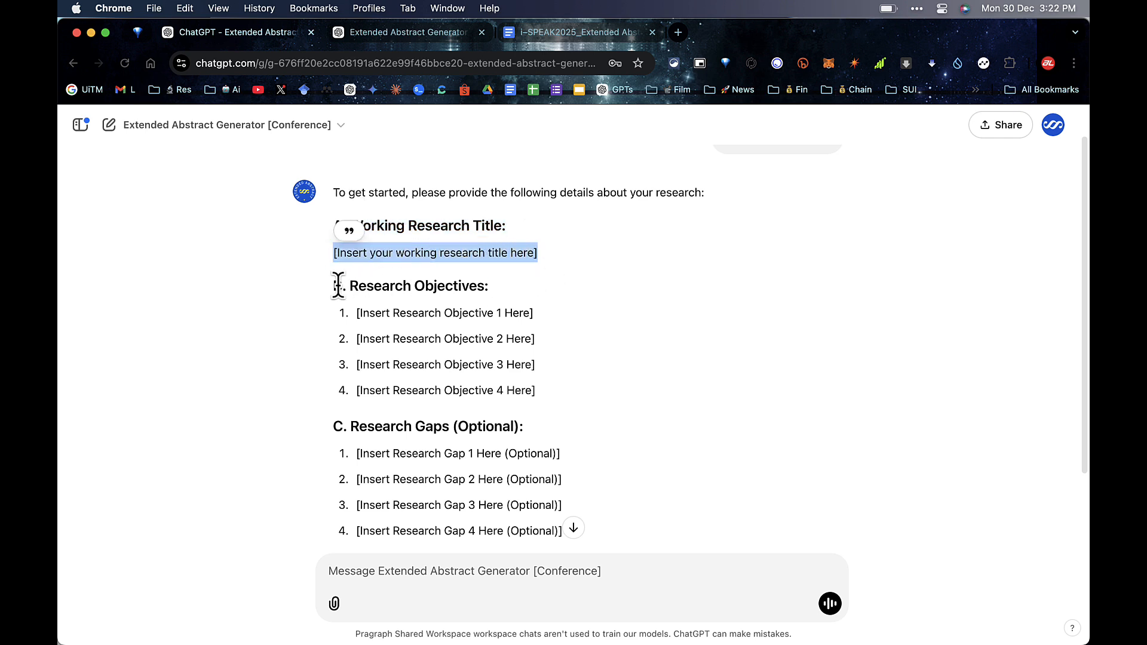
pyautogui.moveTo(333, 285); pyautogui.dragTo(507, 284)
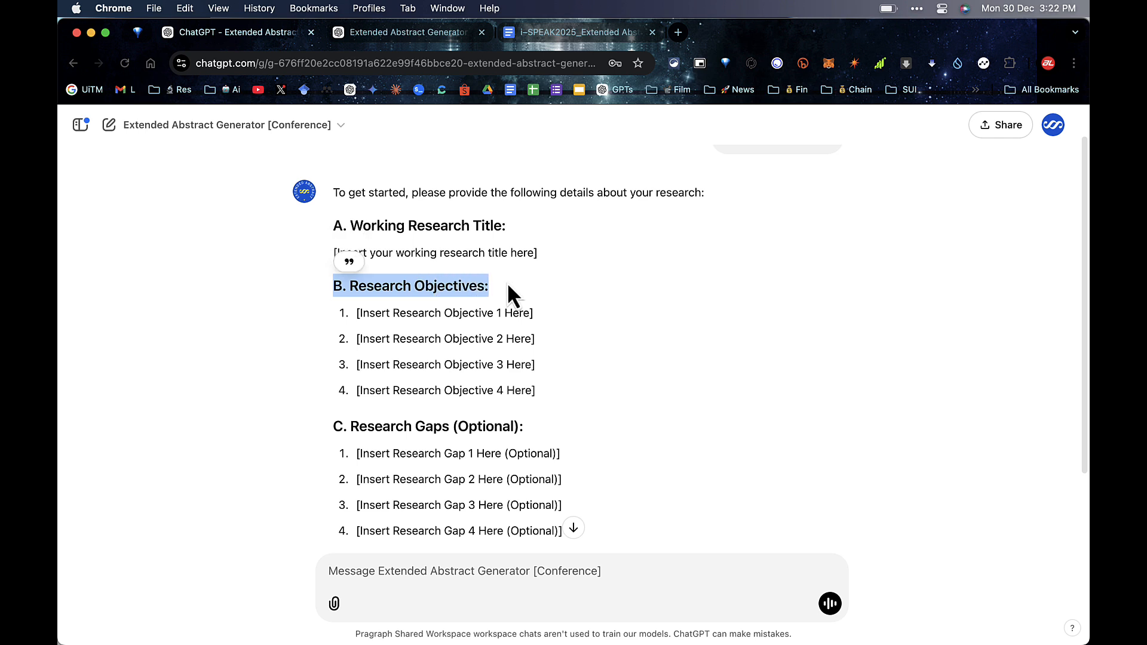
pyautogui.click(344, 316)
pyautogui.moveTo(343, 313); pyautogui.dragTo(546, 390)
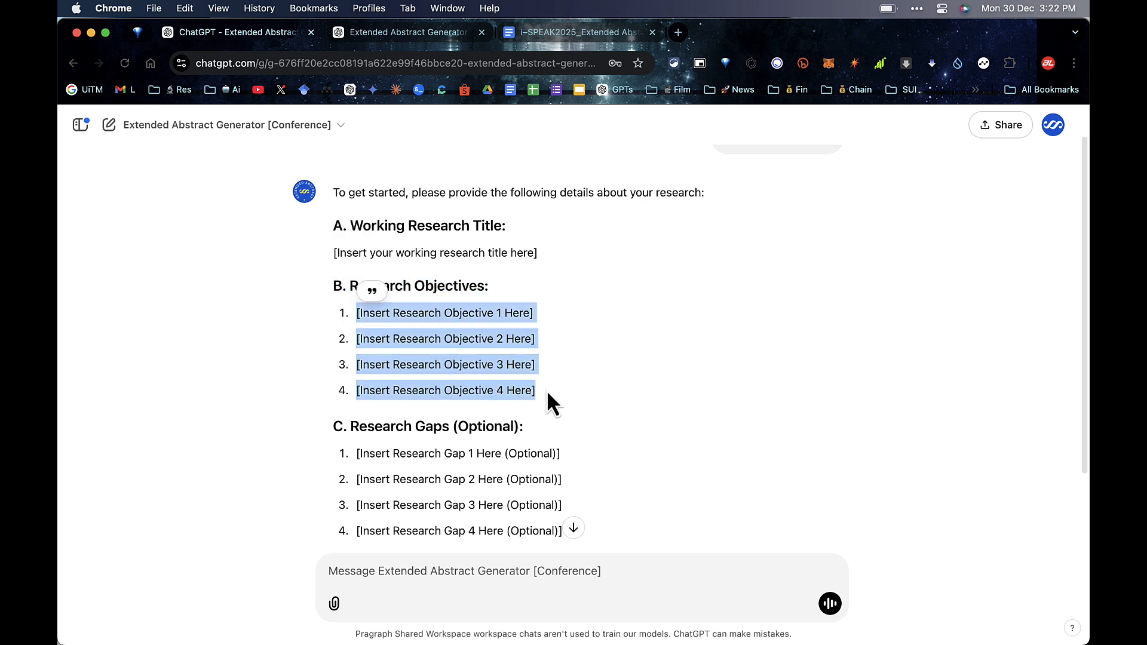
pyautogui.scroll(-2, 546, 390)
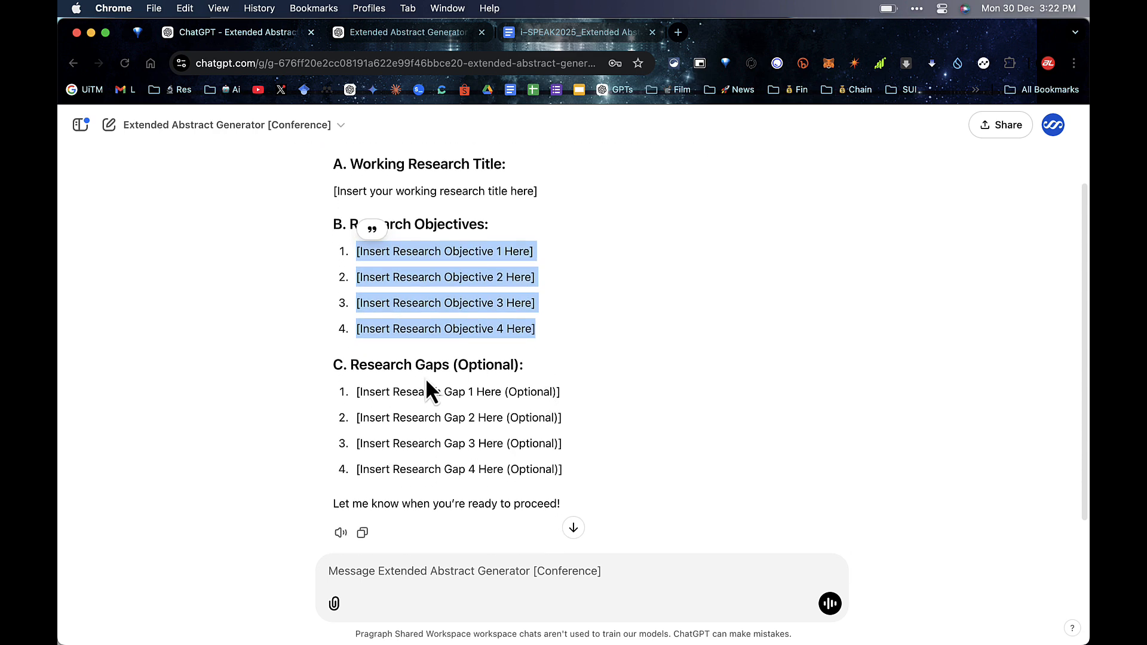
pyautogui.moveTo(326, 367); pyautogui.dragTo(543, 375)
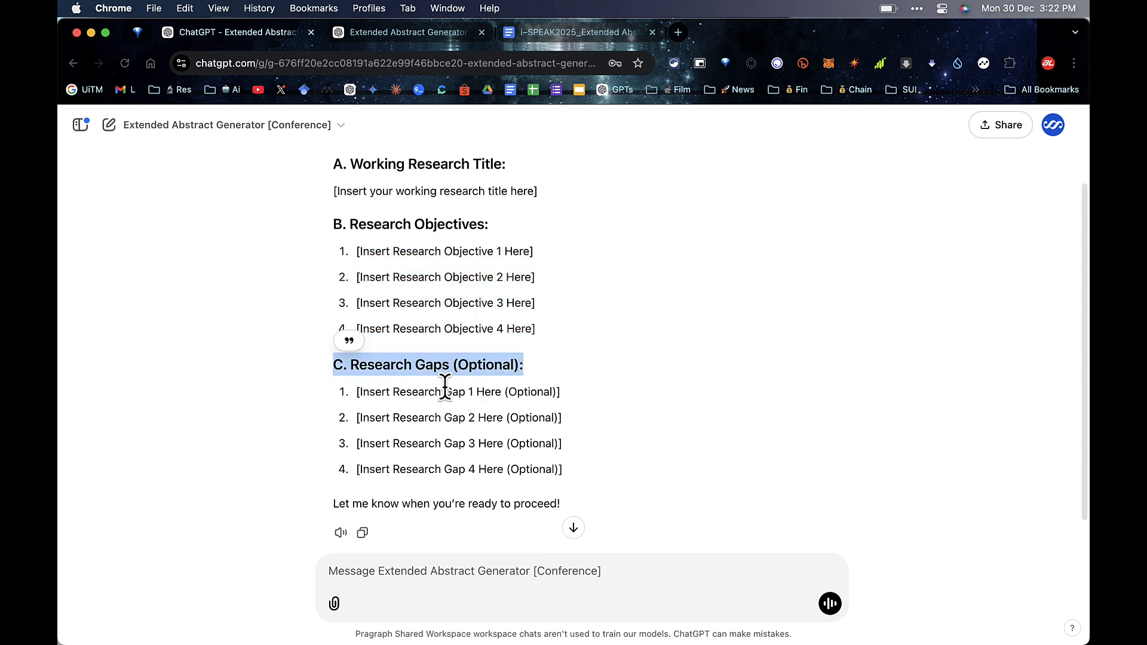
pyautogui.moveTo(356, 391); pyautogui.dragTo(581, 470)
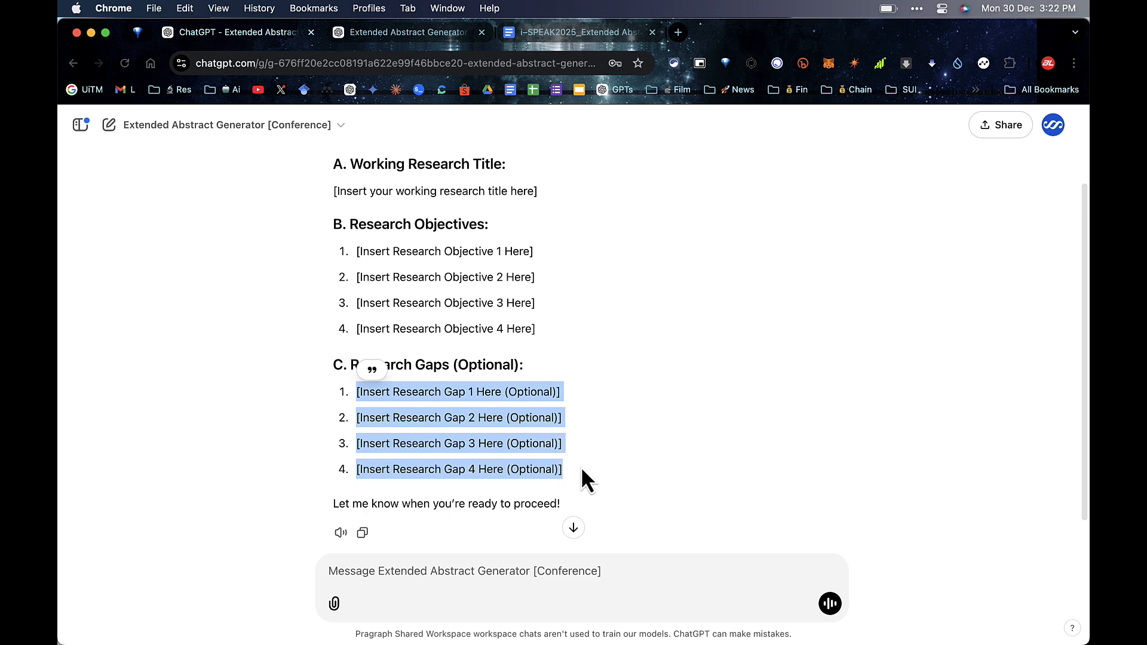
pyautogui.click(582, 469)
pyautogui.scroll(1, 532, 359)
# Step: Copy the whole details template, from Working Research Title to the last Research Gap
pyautogui.moveTo(568, 481); pyautogui.dragTo(359, 175)
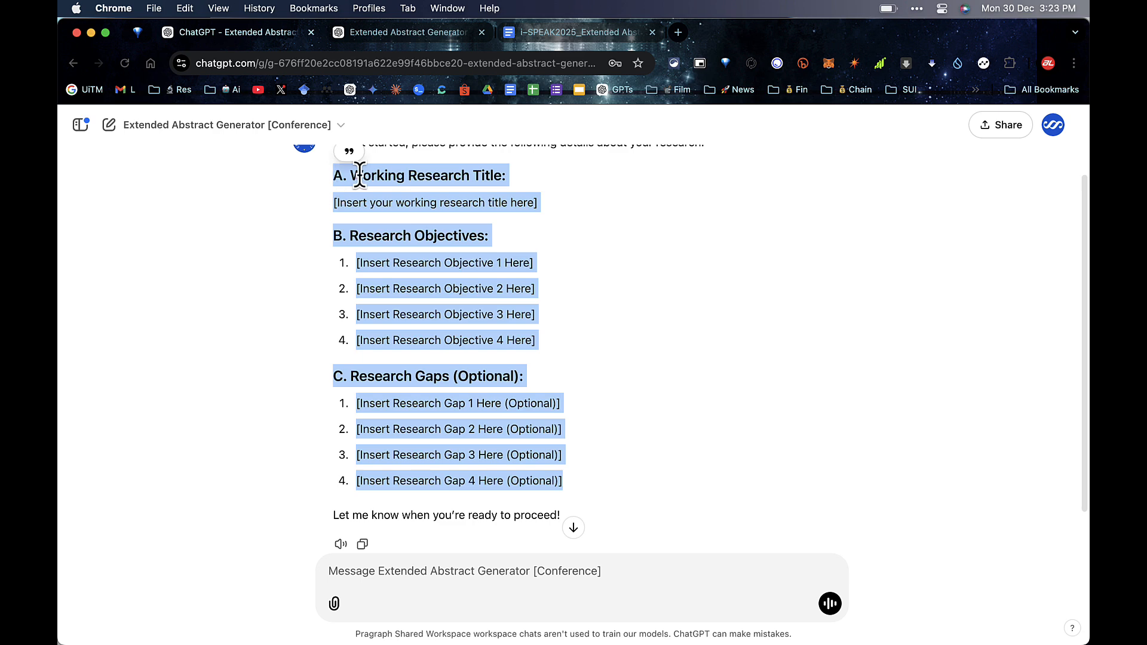
pyautogui.rightClick(396, 178)
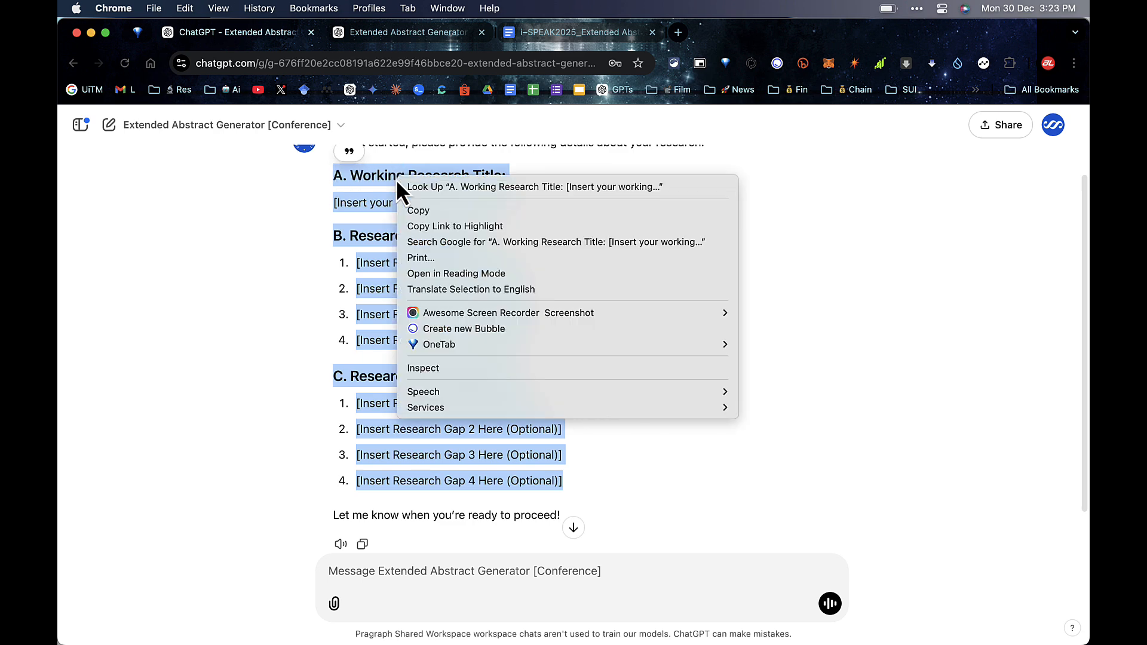
pyautogui.click(418, 210)
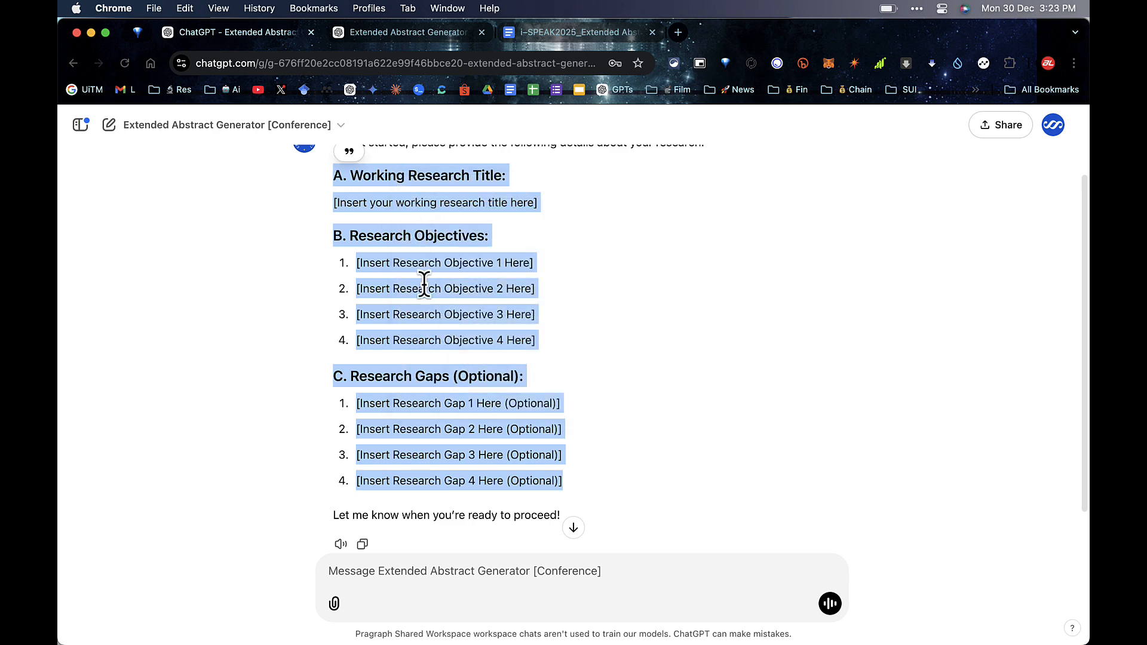
pyautogui.click(339, 572)
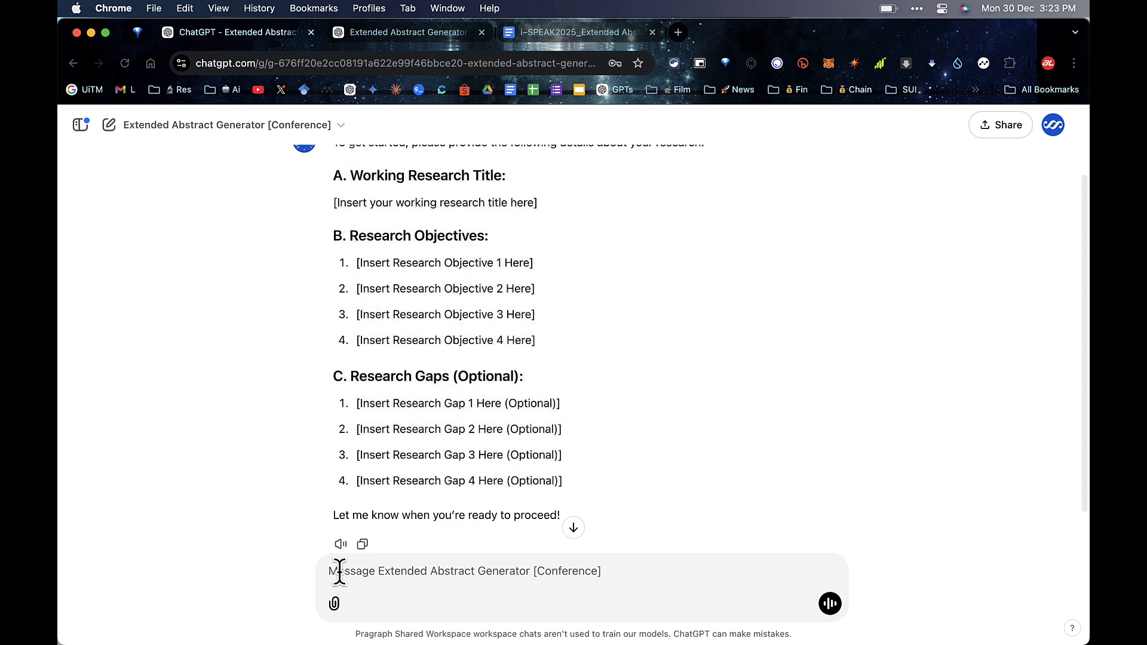
pyautogui.rightClick(339, 572)
# Step: Put the filled-in research title, four objectives and research gaps into the message box
pyautogui.click(375, 465)
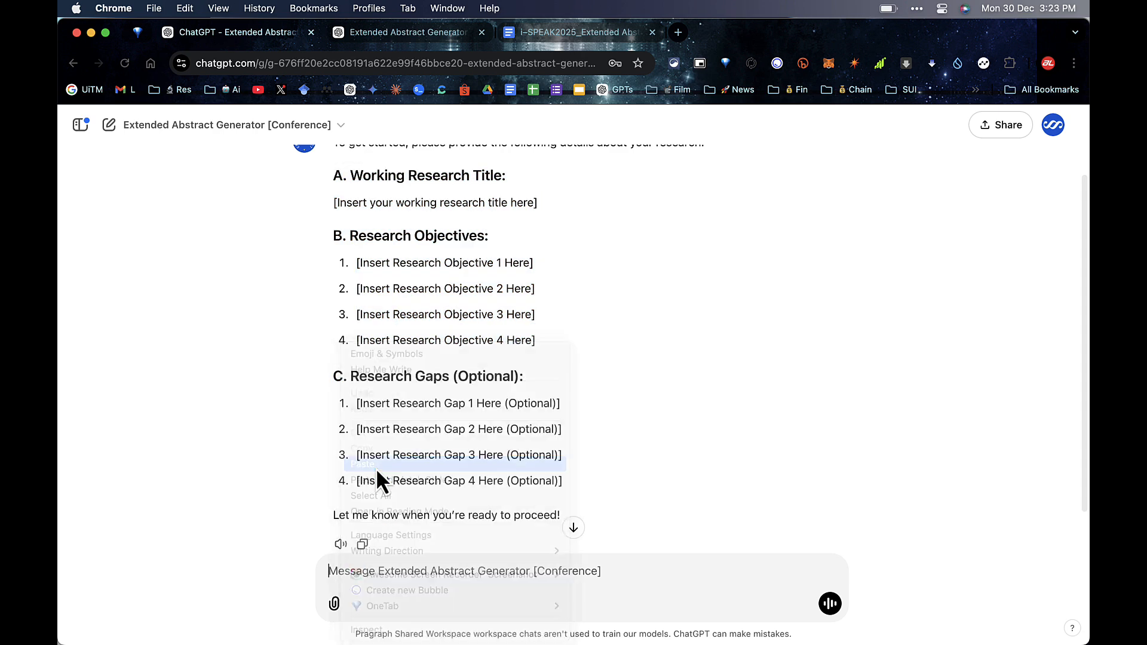
pyautogui.scroll(-10, 523, 491)
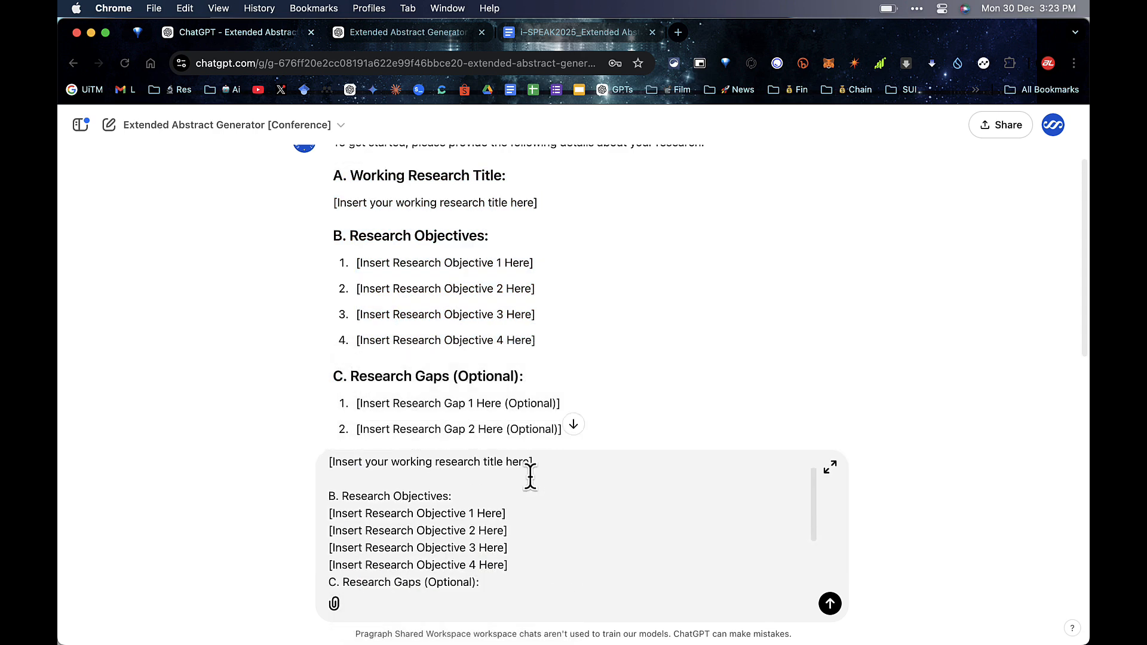
pyautogui.click(520, 489)
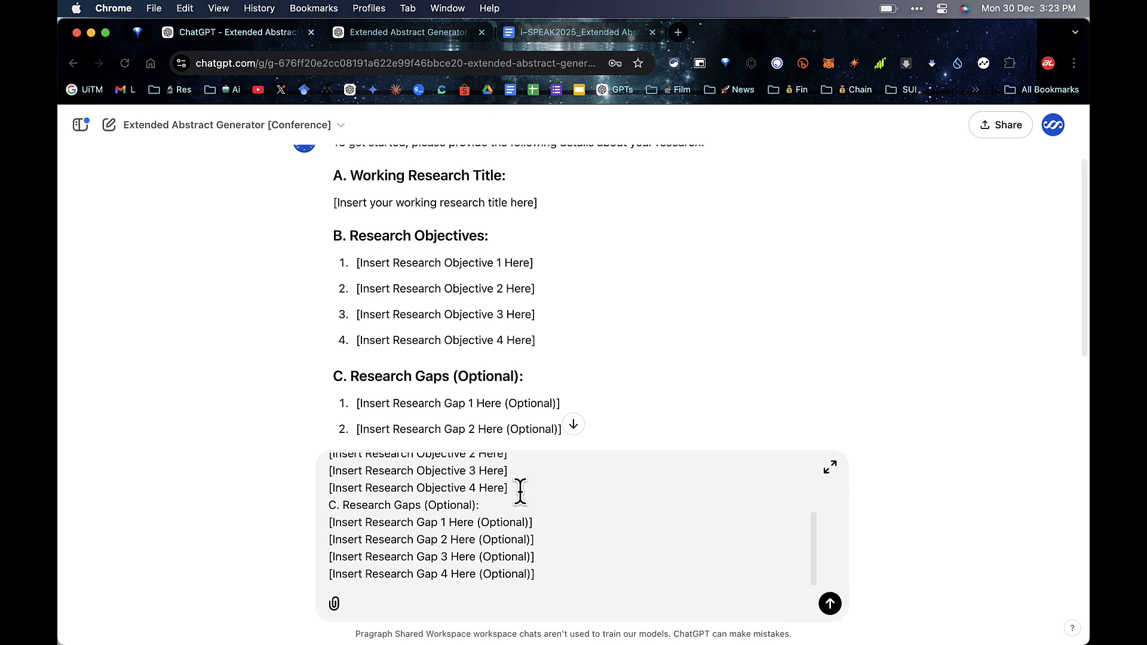
pyautogui.press('Return')
pyautogui.scroll(5, 492, 513)
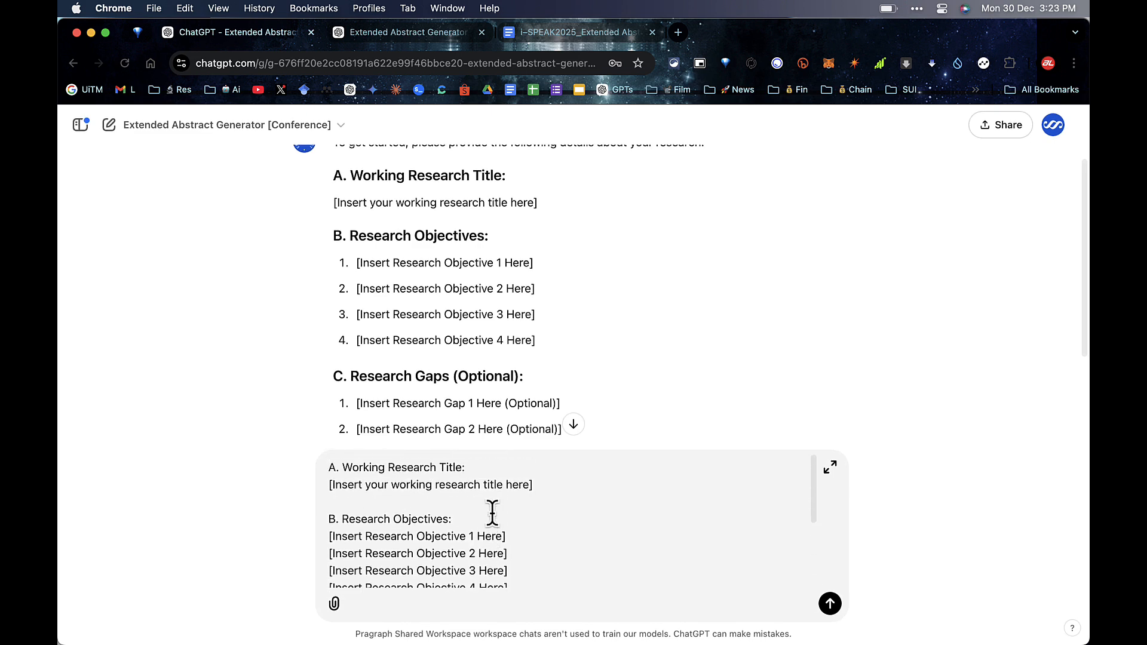
pyautogui.press('super+a')
pyautogui.press('super+v')
pyautogui.scroll(-2, 493, 512)
pyautogui.scroll(2, 490, 508)
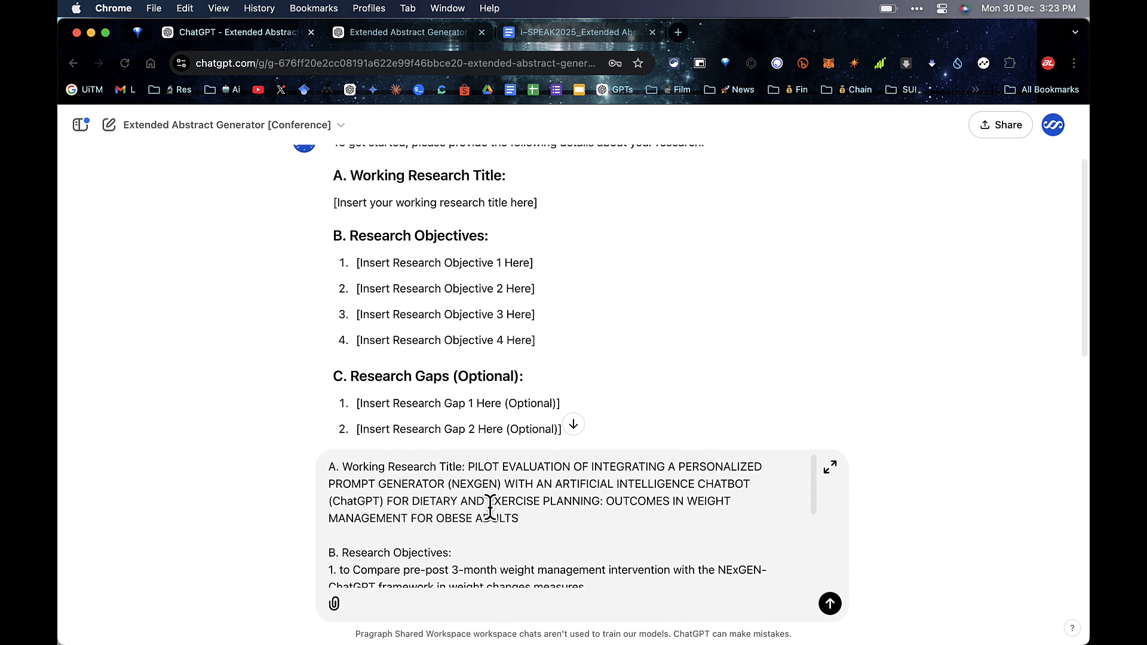
pyautogui.scroll(-4, 490, 508)
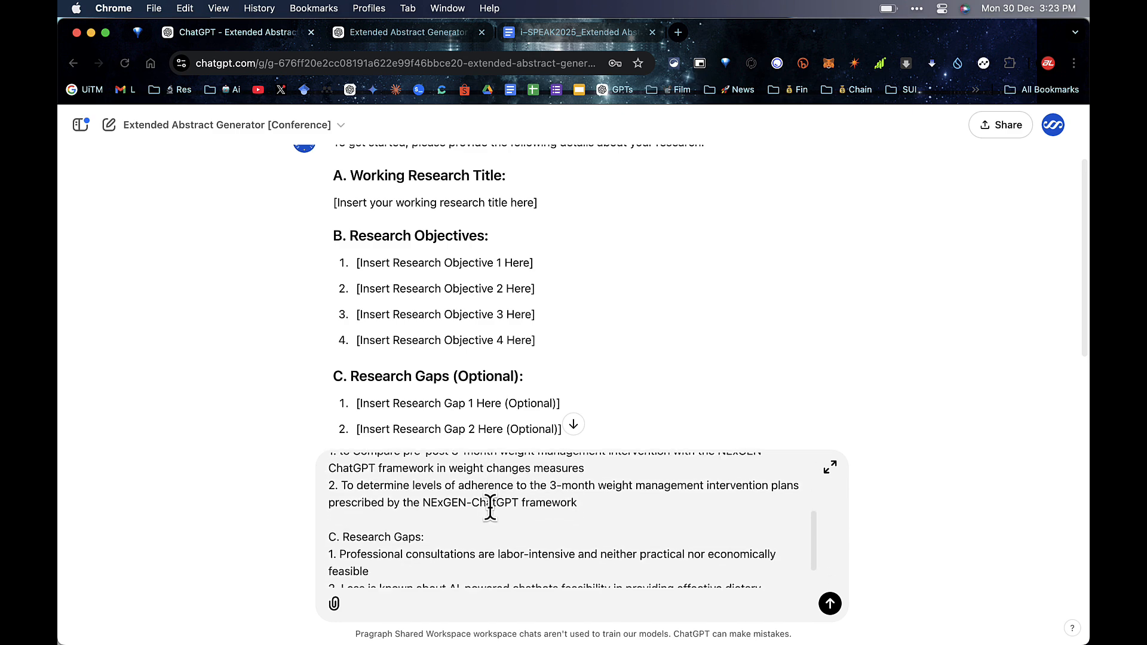
pyautogui.scroll(-2, 490, 508)
pyautogui.scroll(8, 490, 508)
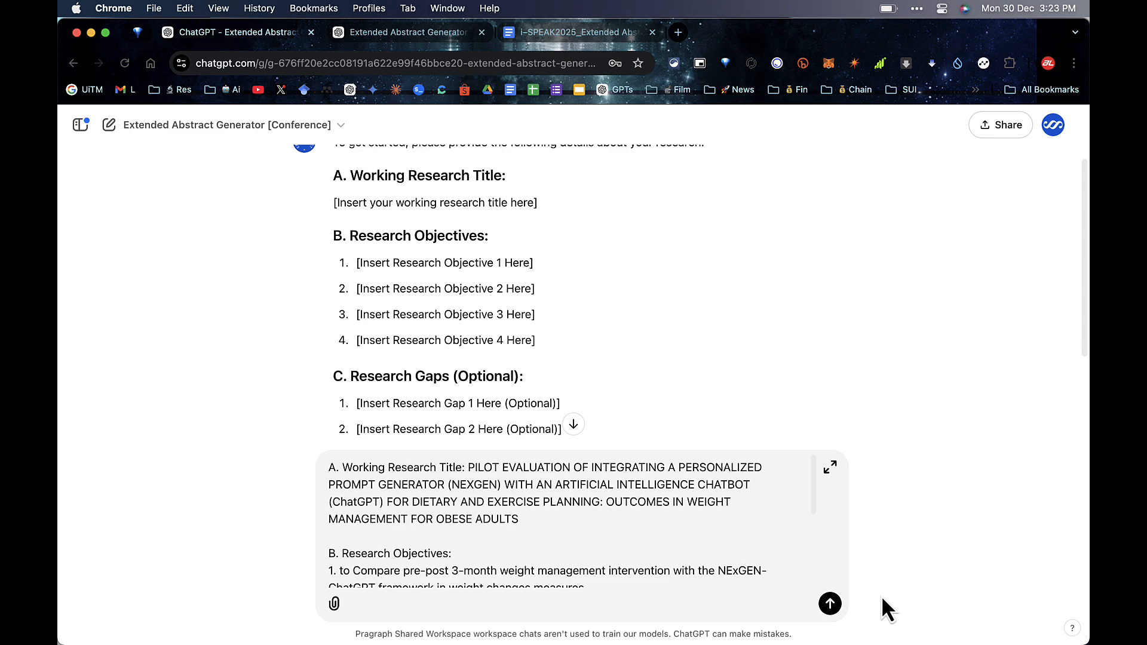
# Step: Send the research details and copy the generated Introduction paragraph
pyautogui.click(829, 603)
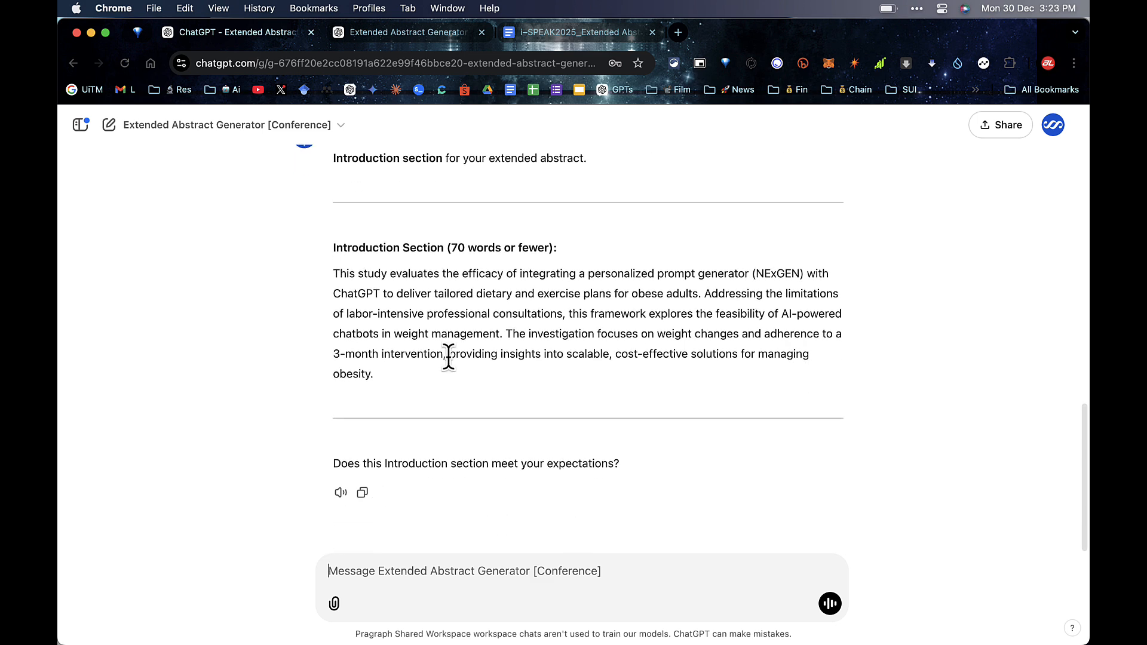
pyautogui.moveTo(332, 277); pyautogui.dragTo(401, 370)
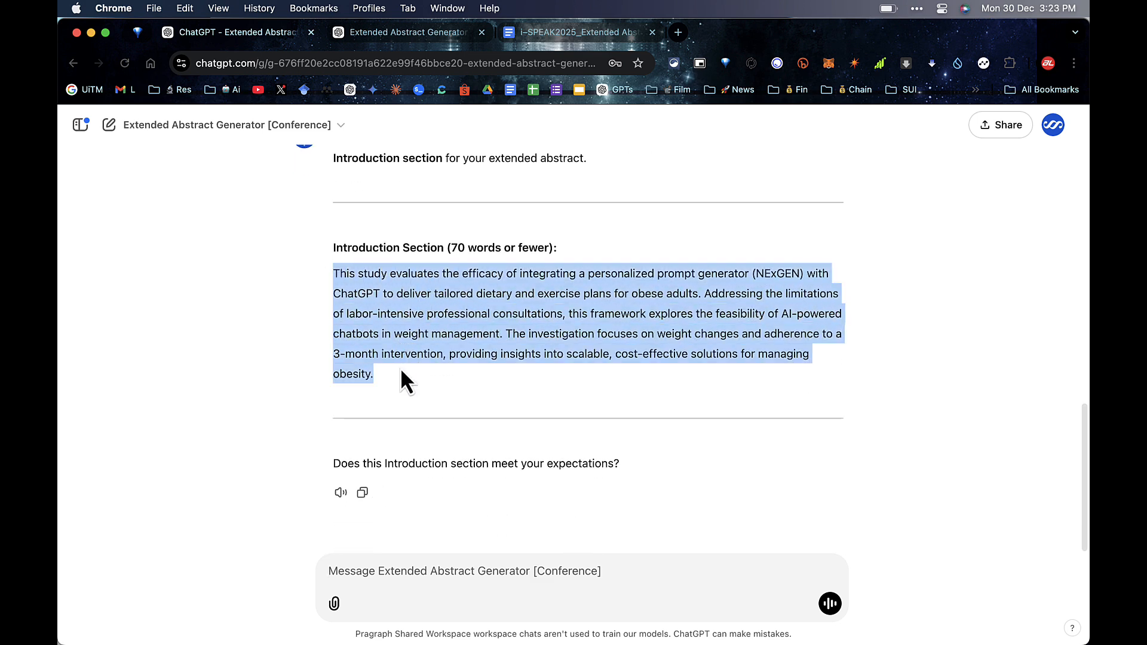
pyautogui.rightClick(407, 315)
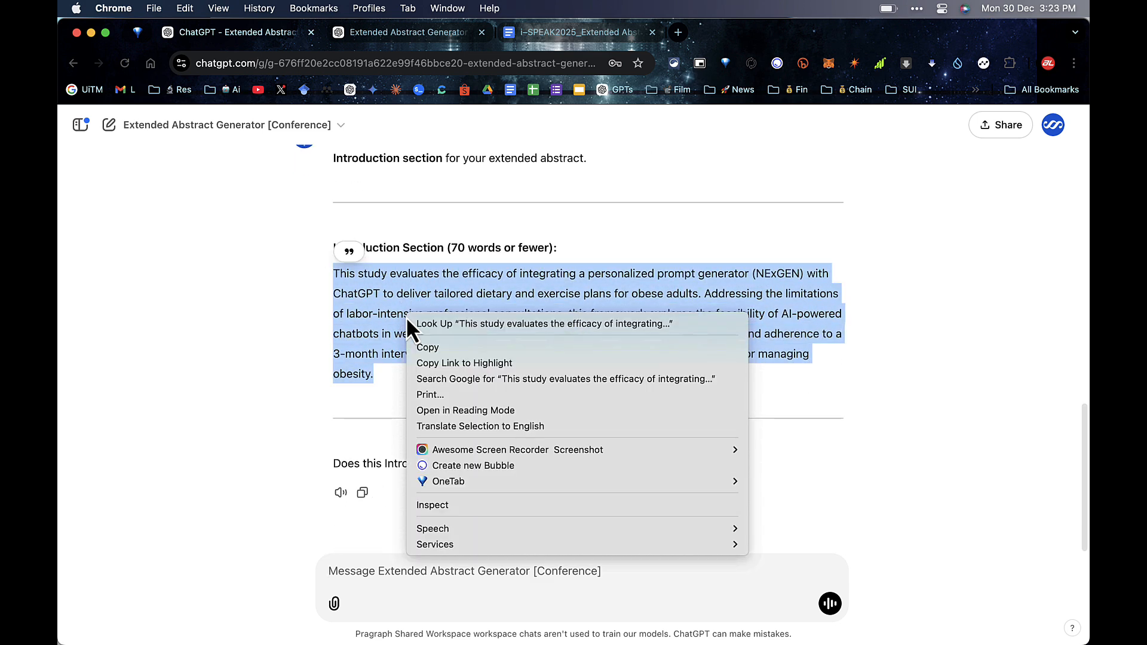
pyautogui.click(429, 347)
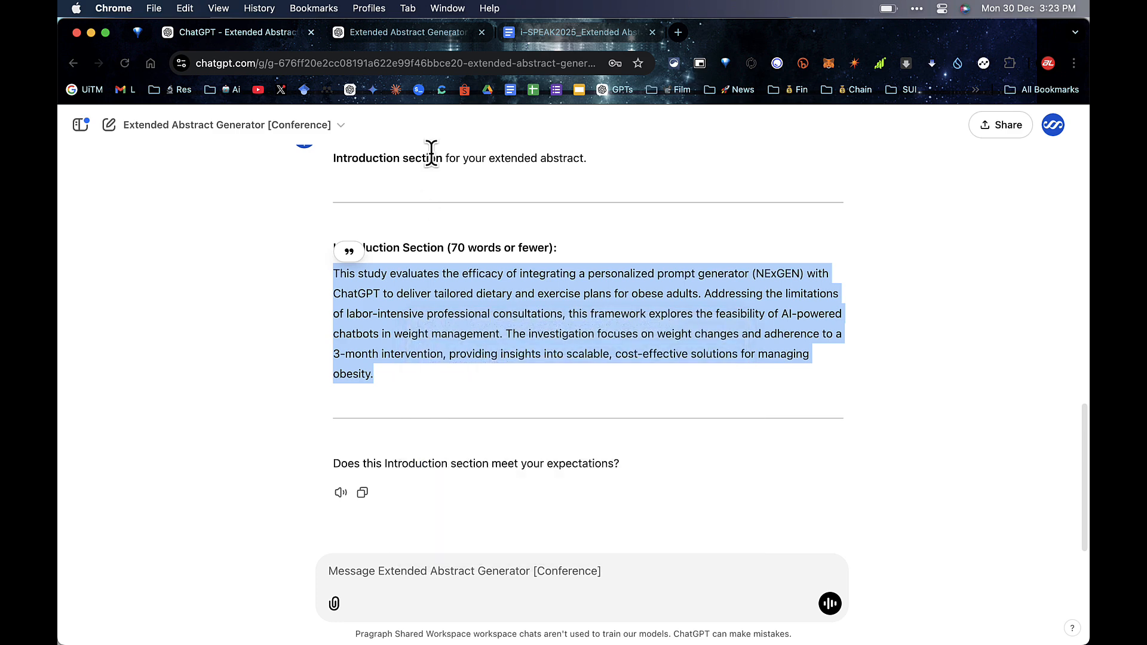
pyautogui.click(543, 37)
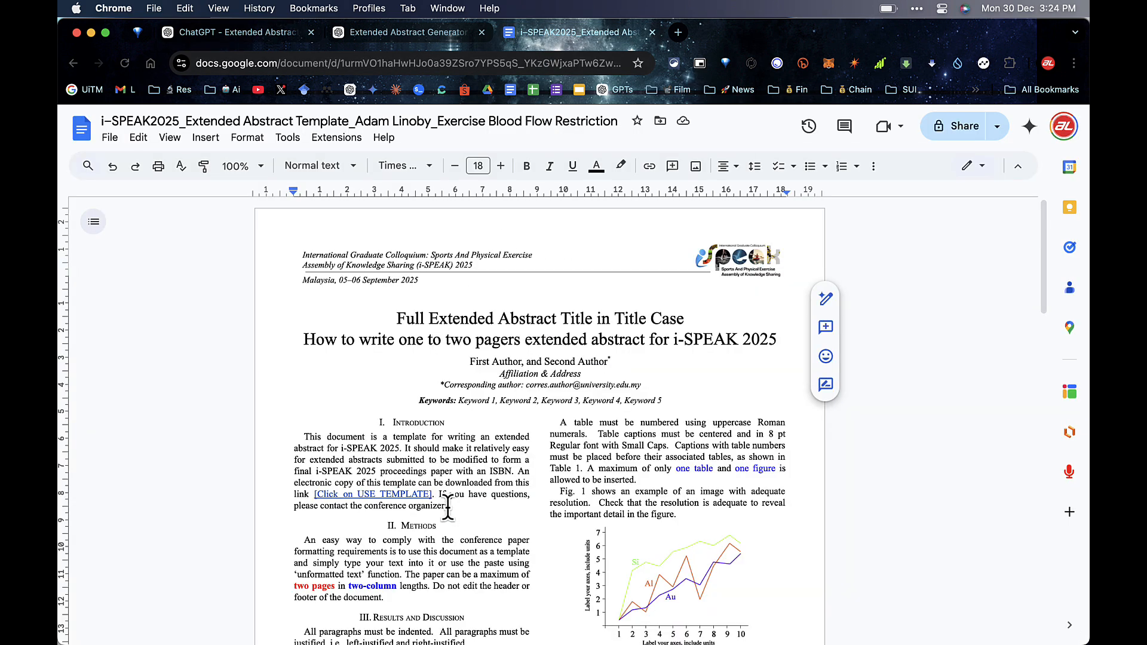
# Step: Replace the template's Introduction with the generated paragraph as plain text, removing the extra period after 'obesity'
pyautogui.moveTo(449, 506); pyautogui.dragTo(305, 437)
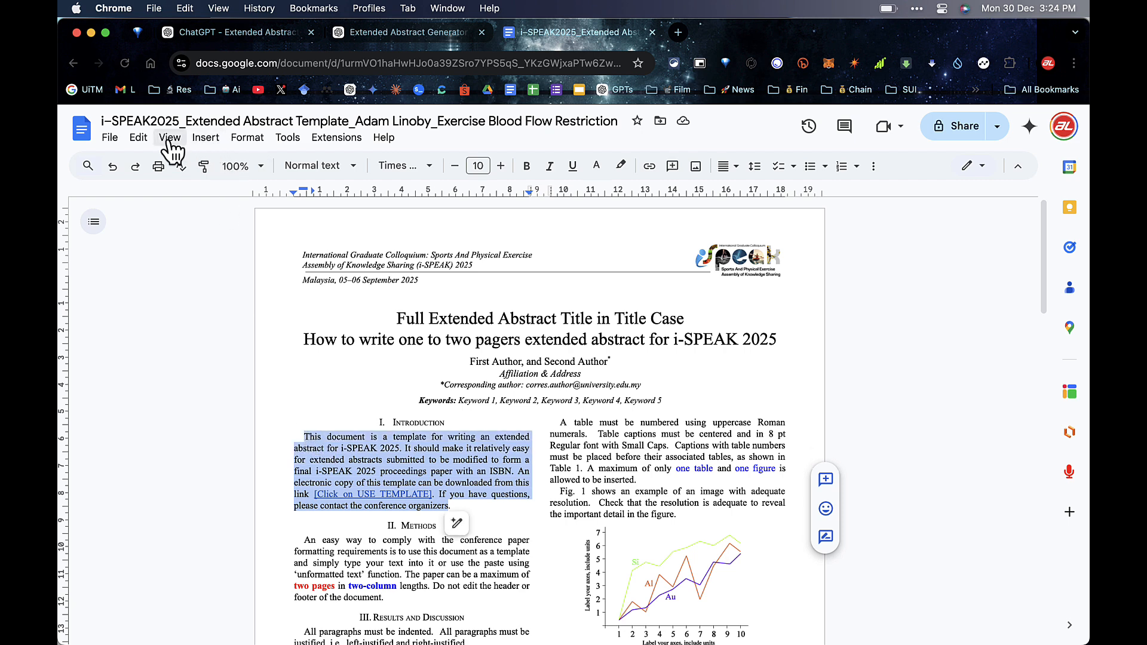
pyautogui.click(147, 142)
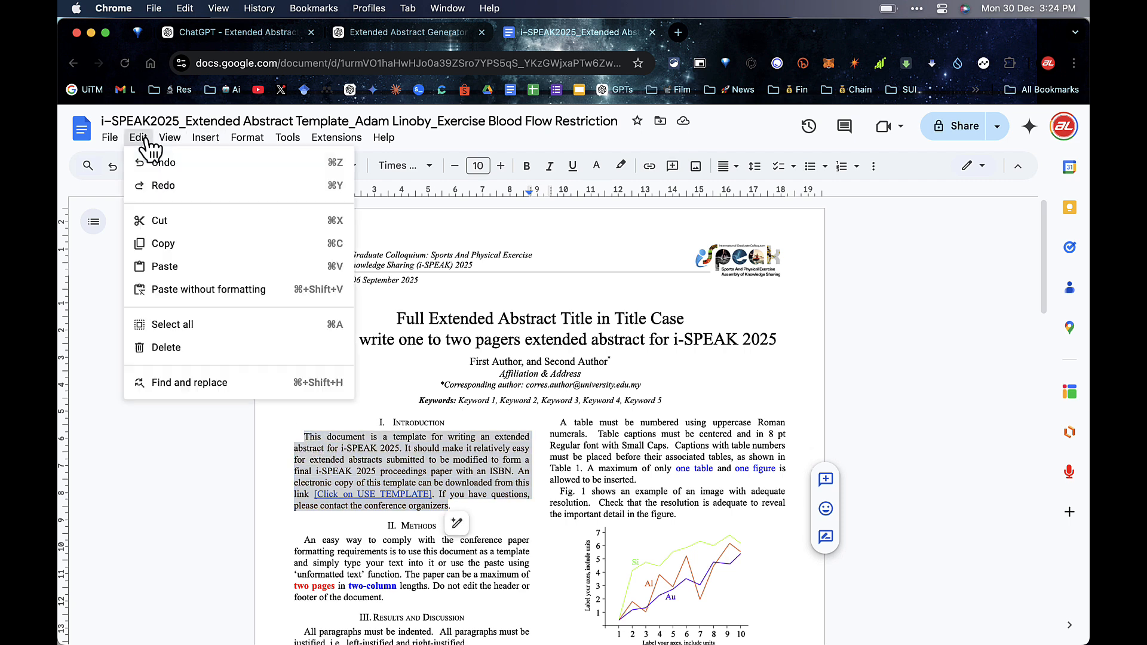
pyautogui.click(209, 289)
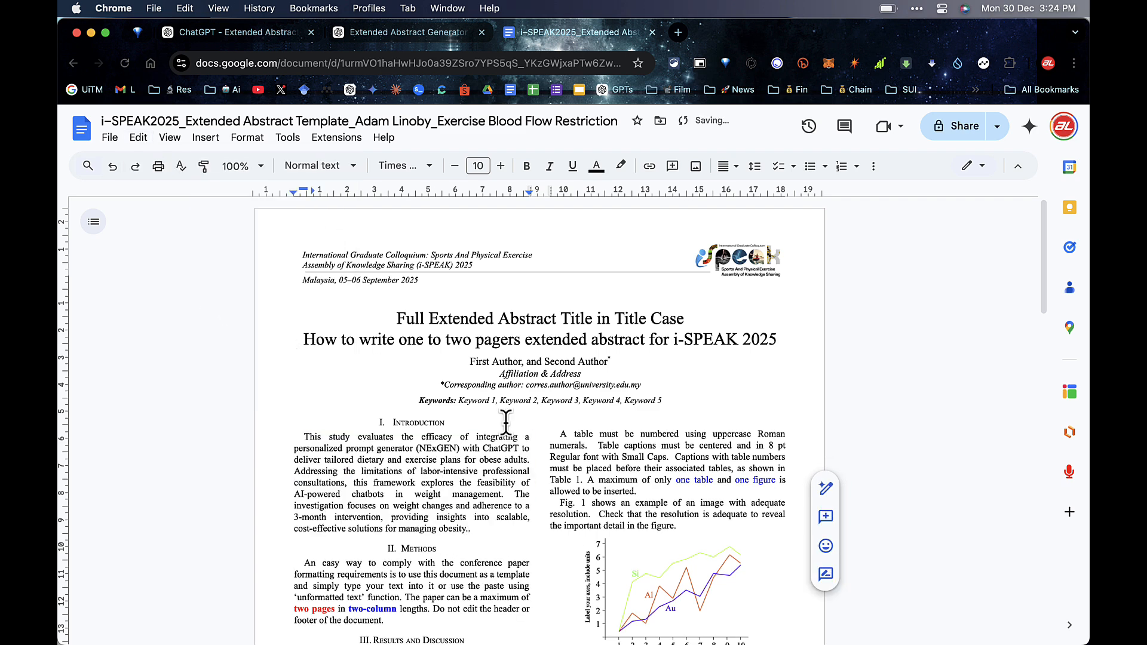
pyautogui.press('BackSpace')
pyautogui.scroll(-2, 521, 469)
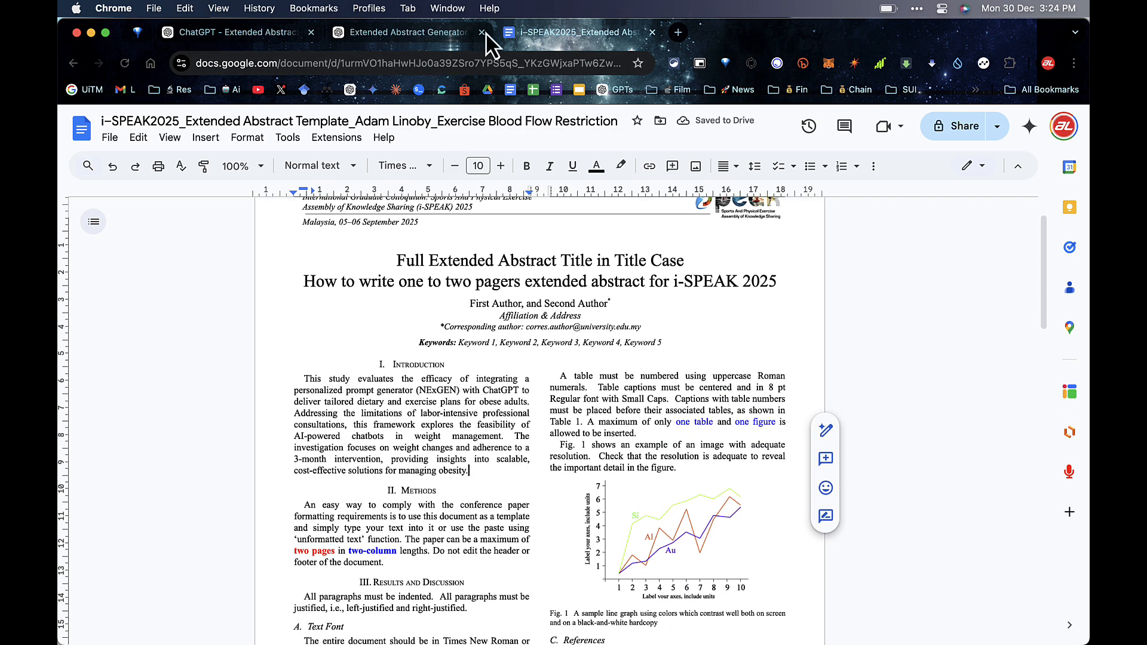
pyautogui.click(258, 38)
# Step: Reply 'Yes' to approve the generated Introduction
pyautogui.click(386, 434)
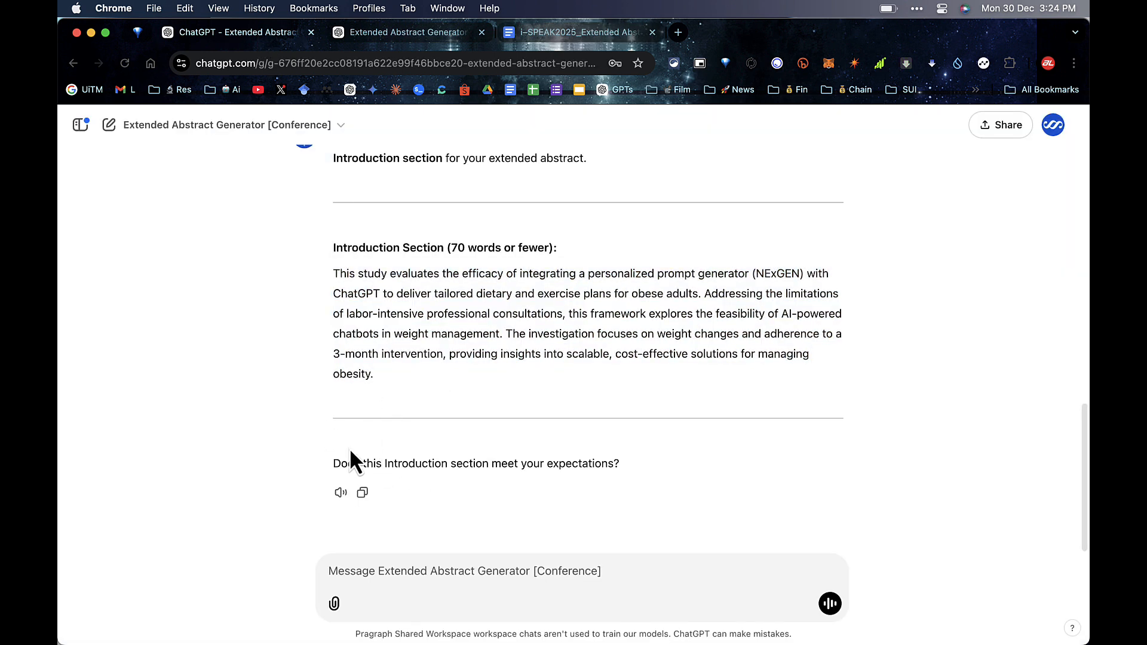
pyautogui.moveTo(333, 460); pyautogui.dragTo(631, 460)
pyautogui.click(631, 462)
pyautogui.write('Yes')
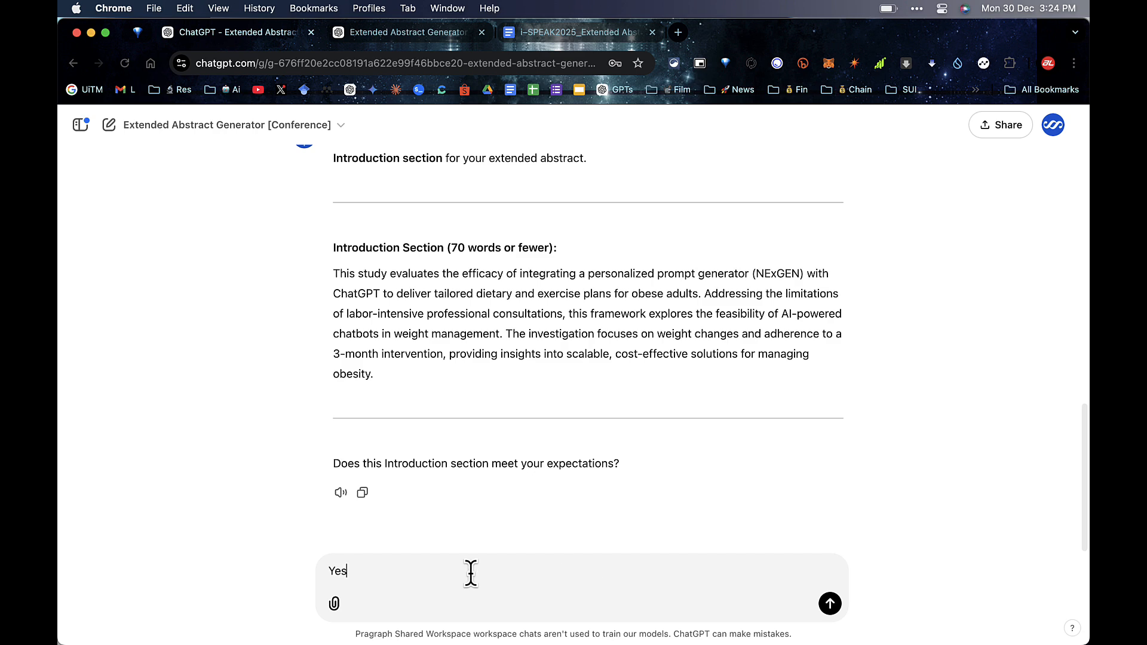
pyautogui.press('Return')
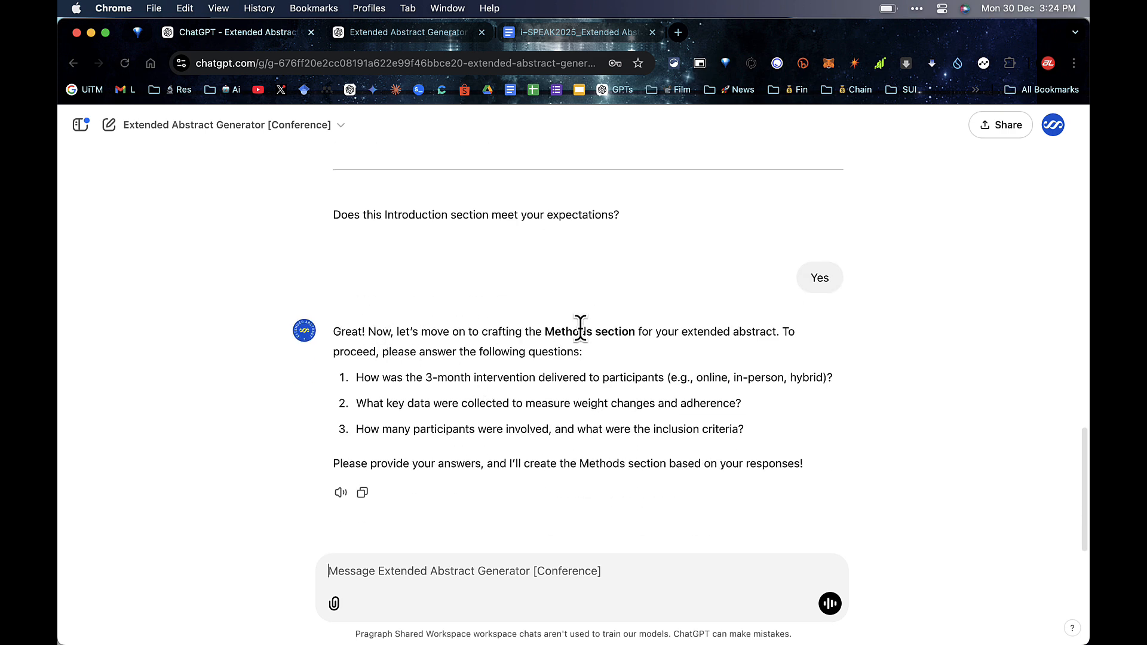
# Step: Copy the three Methods questions into the message box
pyautogui.moveTo(546, 331); pyautogui.dragTo(615, 332)
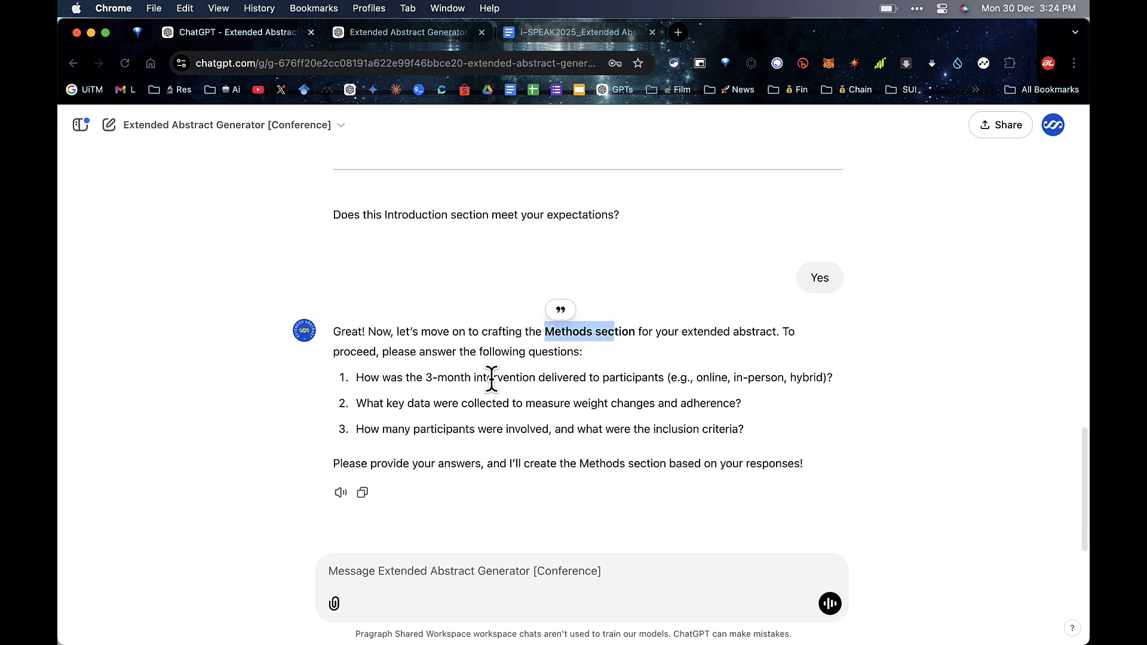
pyautogui.moveTo(358, 377); pyautogui.dragTo(787, 387)
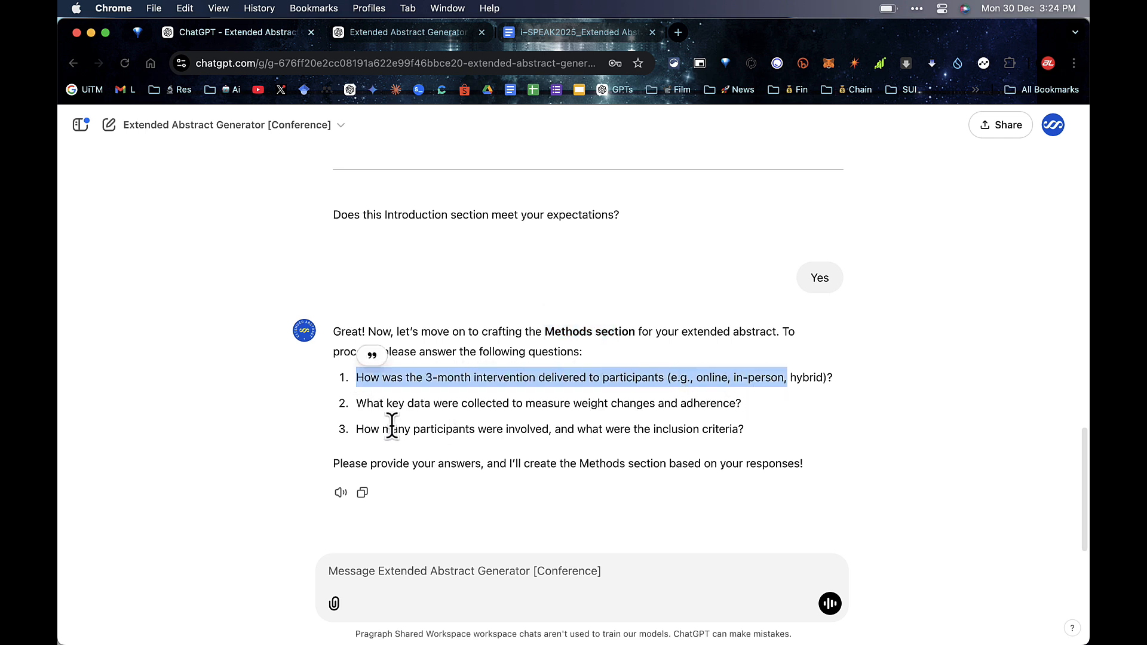
pyautogui.moveTo(358, 403); pyautogui.dragTo(701, 406)
pyautogui.moveTo(357, 428); pyautogui.dragTo(358, 376)
pyautogui.click(698, 431)
pyautogui.rightClick(403, 433)
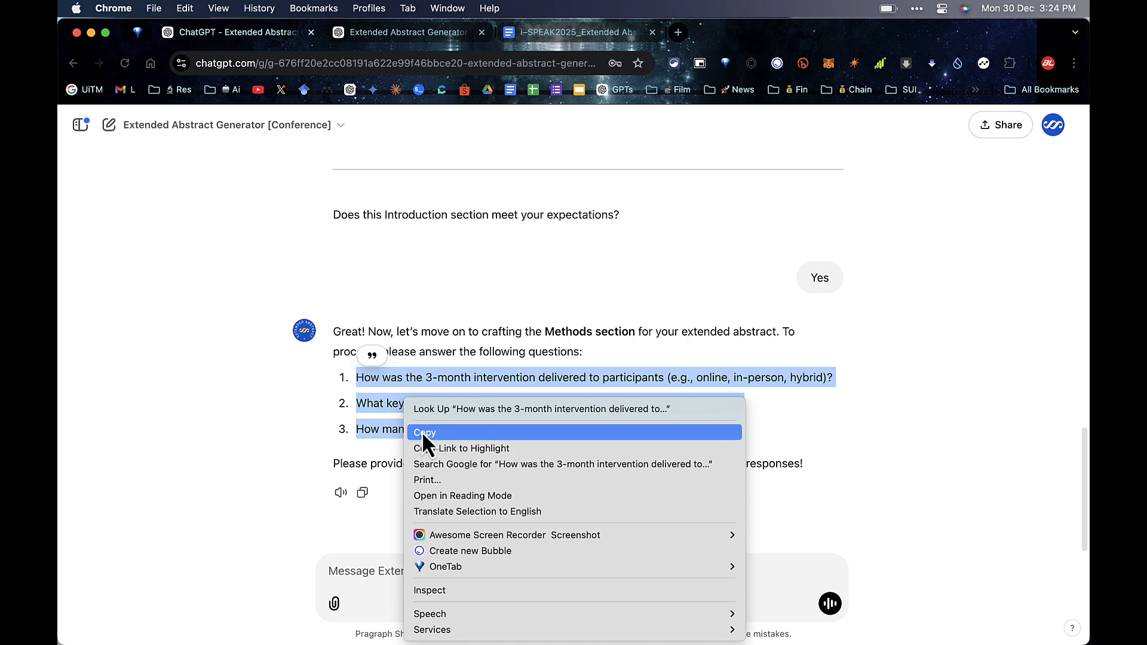
pyautogui.click(421, 431)
pyautogui.click(367, 572)
pyautogui.rightClick(366, 576)
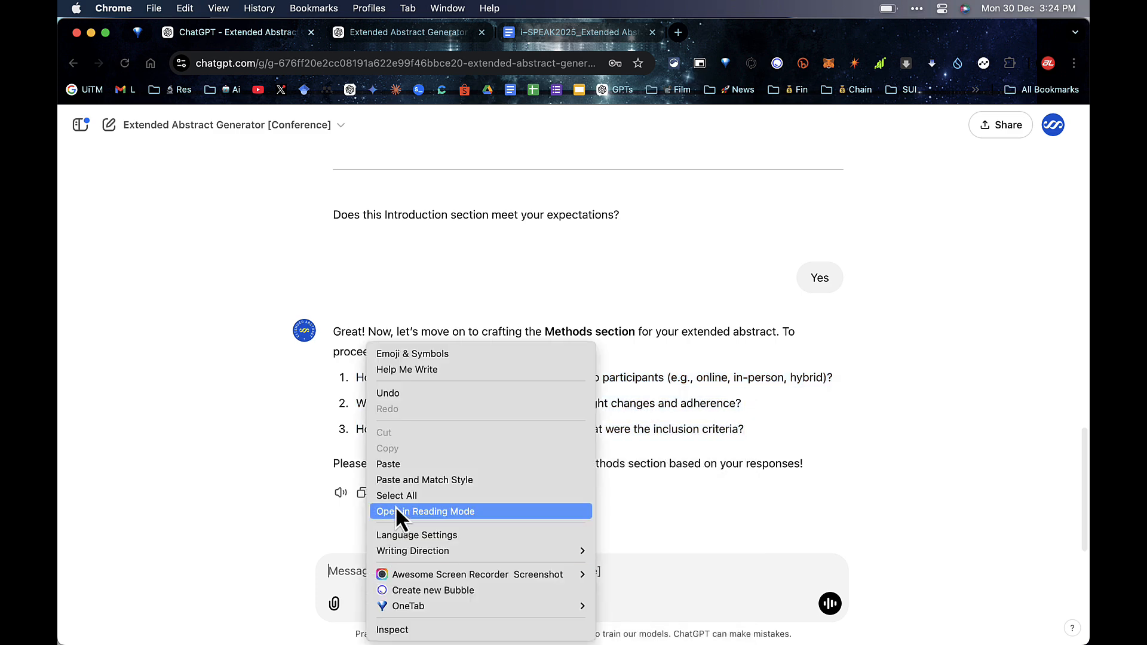
pyautogui.click(399, 465)
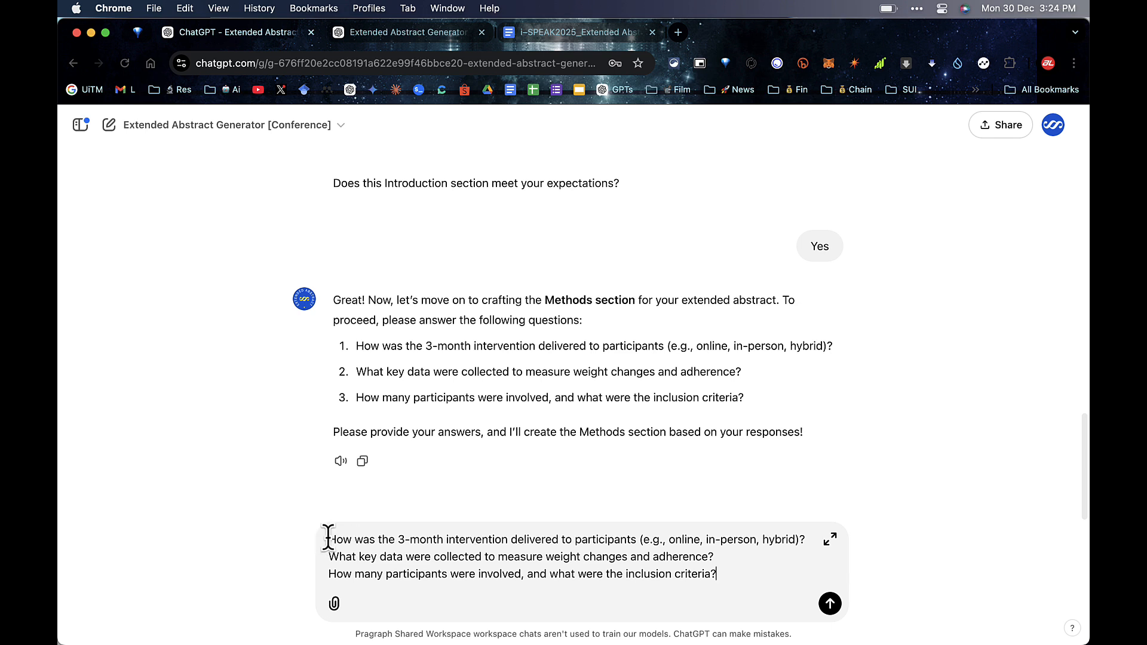
# Step: Number the pasted questions 1., 2. and 3. and add blank lines for answers
pyautogui.click(329, 540)
pyautogui.write('1.')
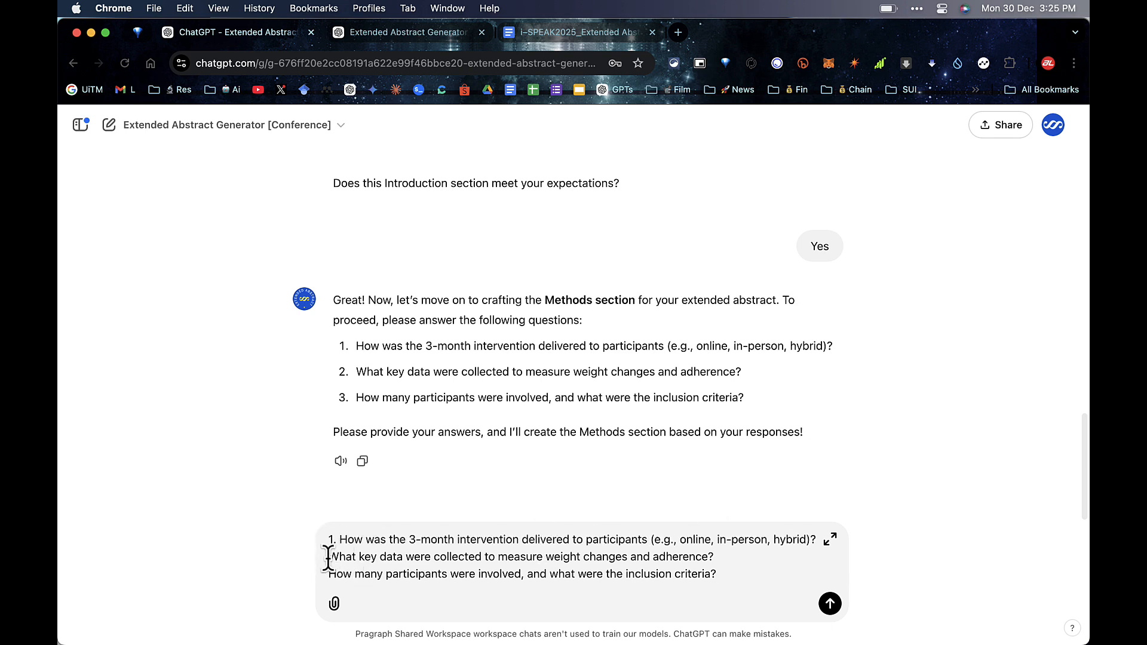
pyautogui.click(329, 557)
pyautogui.write('2.')
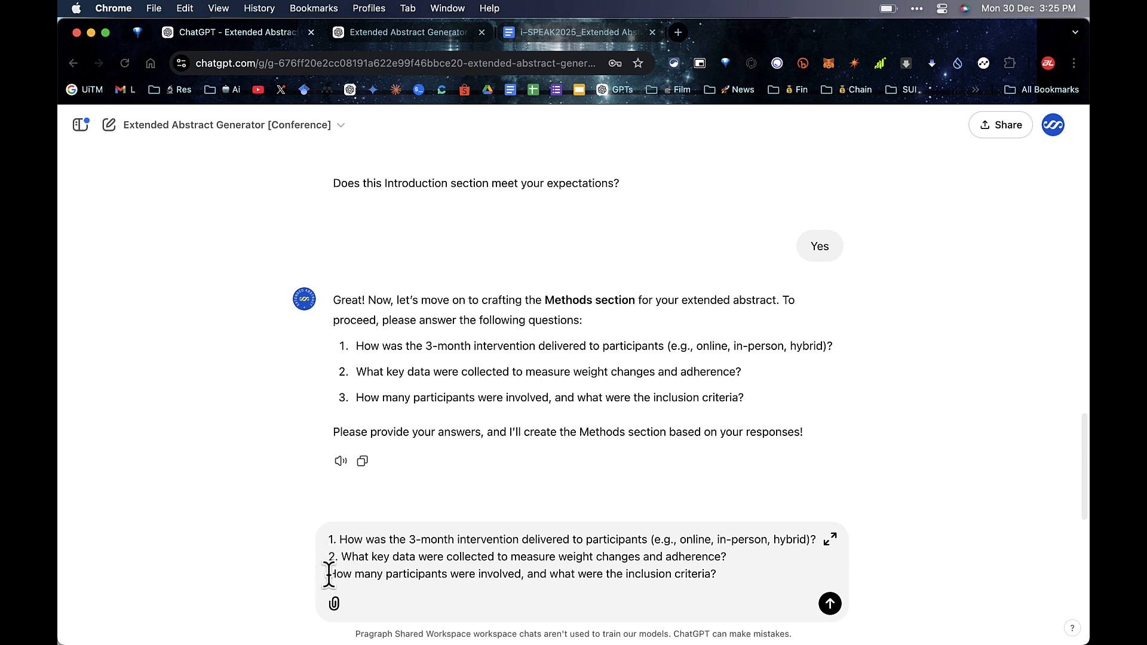
pyautogui.click(329, 574)
pyautogui.write('3.')
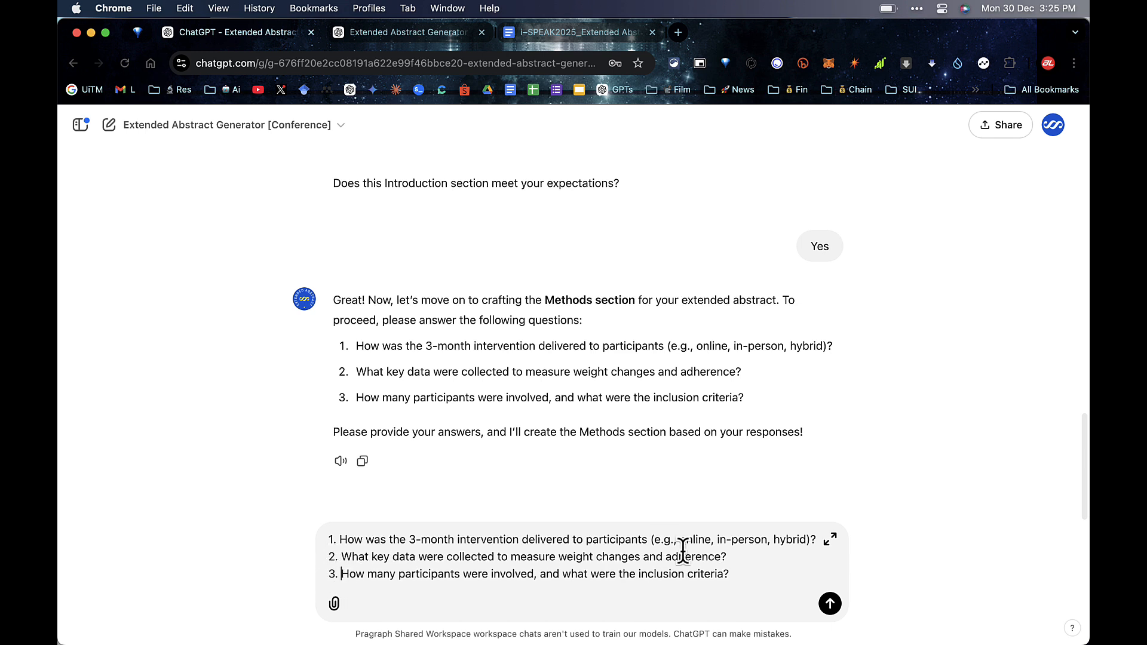
pyautogui.click(816, 539)
pyautogui.hotkey('shift', 'Return')
pyautogui.hotkey('shift', 'Return')
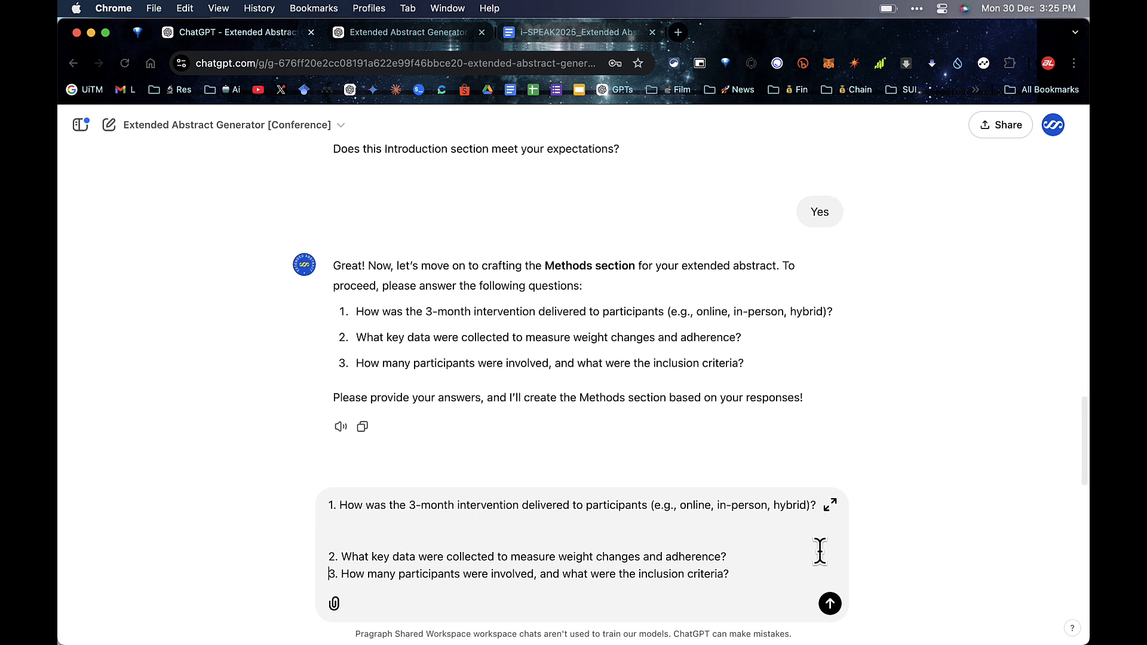
pyautogui.hotkey('shift', 'Return')
pyautogui.hotkey('shift', 'Return')
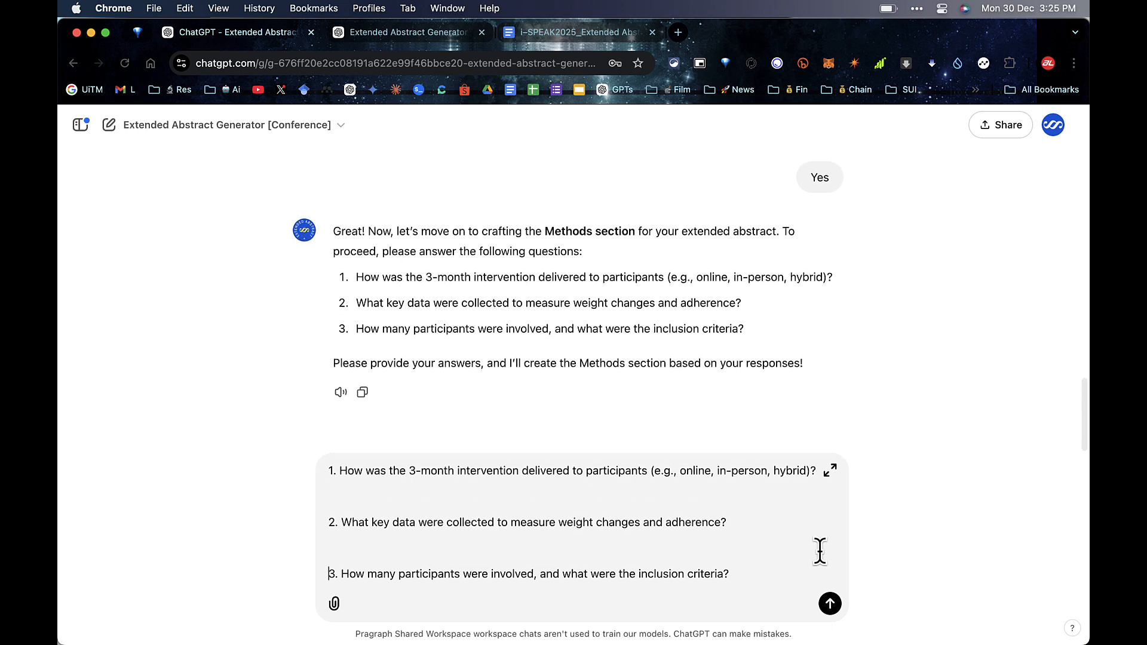
pyautogui.click(641, 491)
# Step: Paste the study design, participants and tools answers and send them
pyautogui.press('super+v')
pyautogui.scroll(-2, 627, 530)
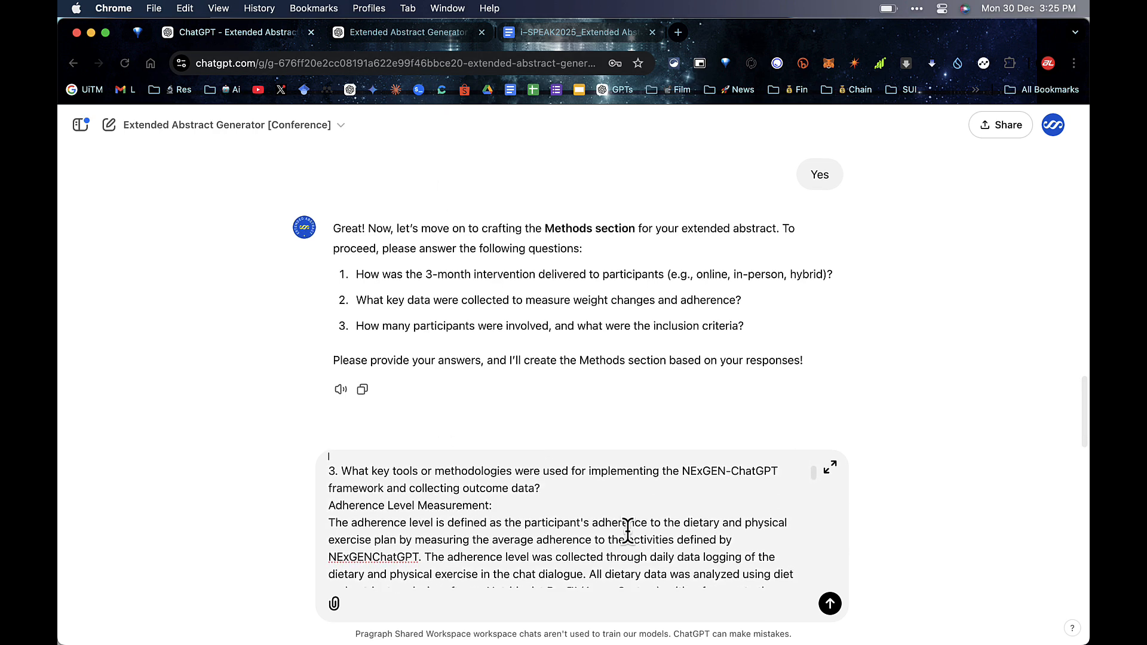
pyautogui.scroll(1, 597, 526)
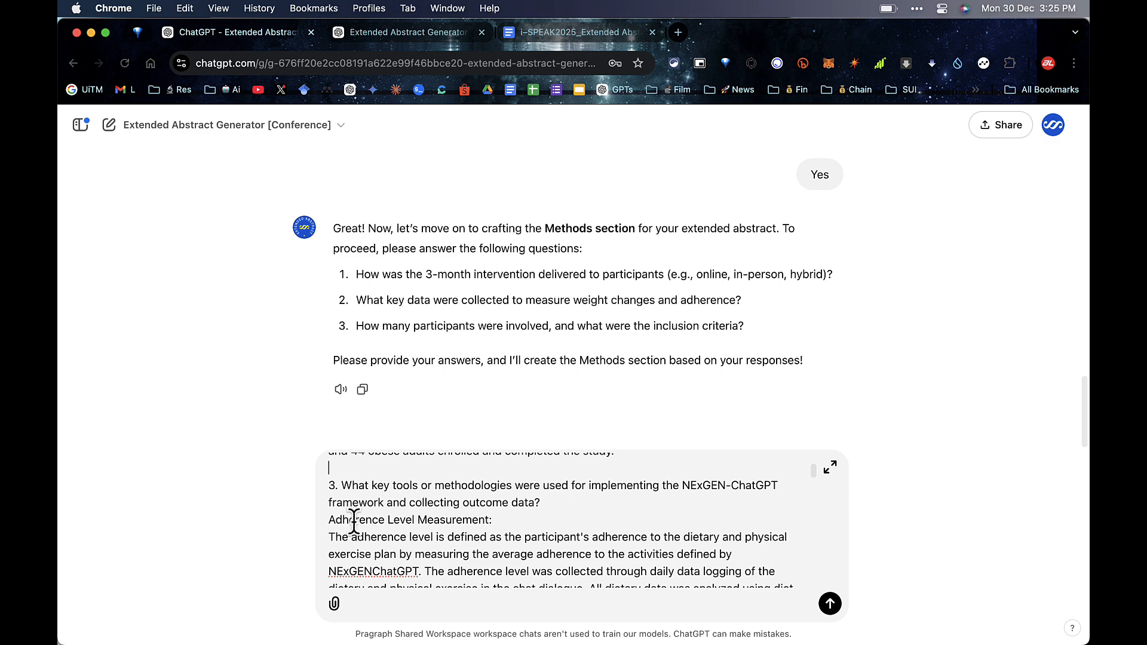
pyautogui.moveTo(330, 520); pyautogui.dragTo(491, 519)
pyautogui.scroll(-5, 478, 517)
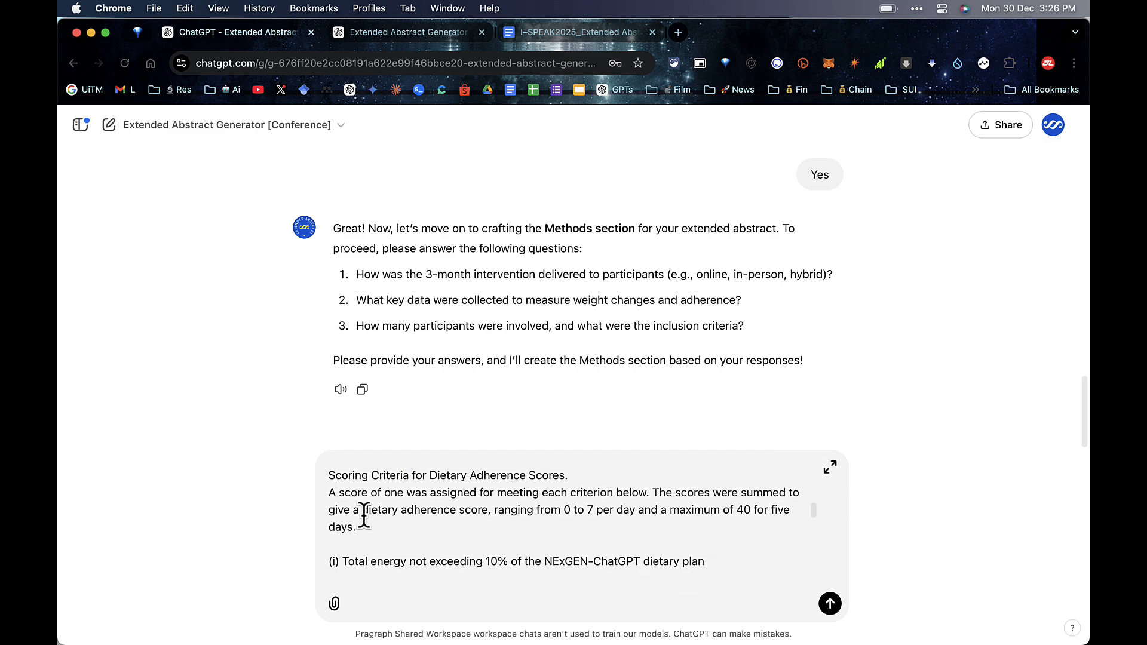
pyautogui.scroll(-4, 364, 519)
pyautogui.scroll(-10, 358, 512)
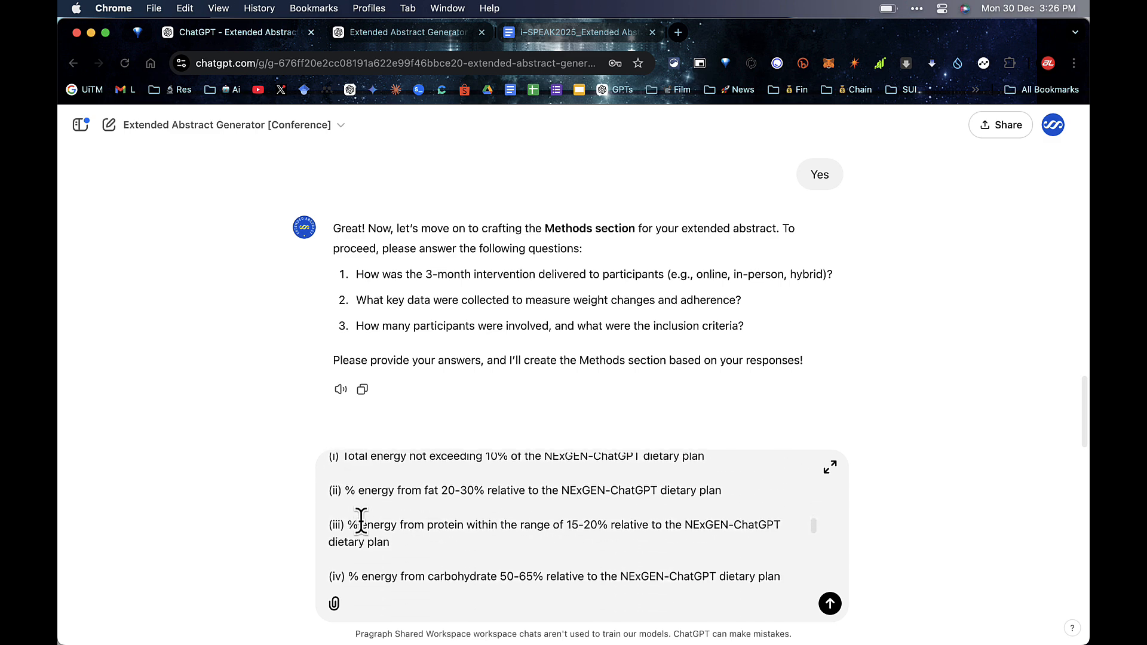
pyautogui.scroll(-5, 361, 519)
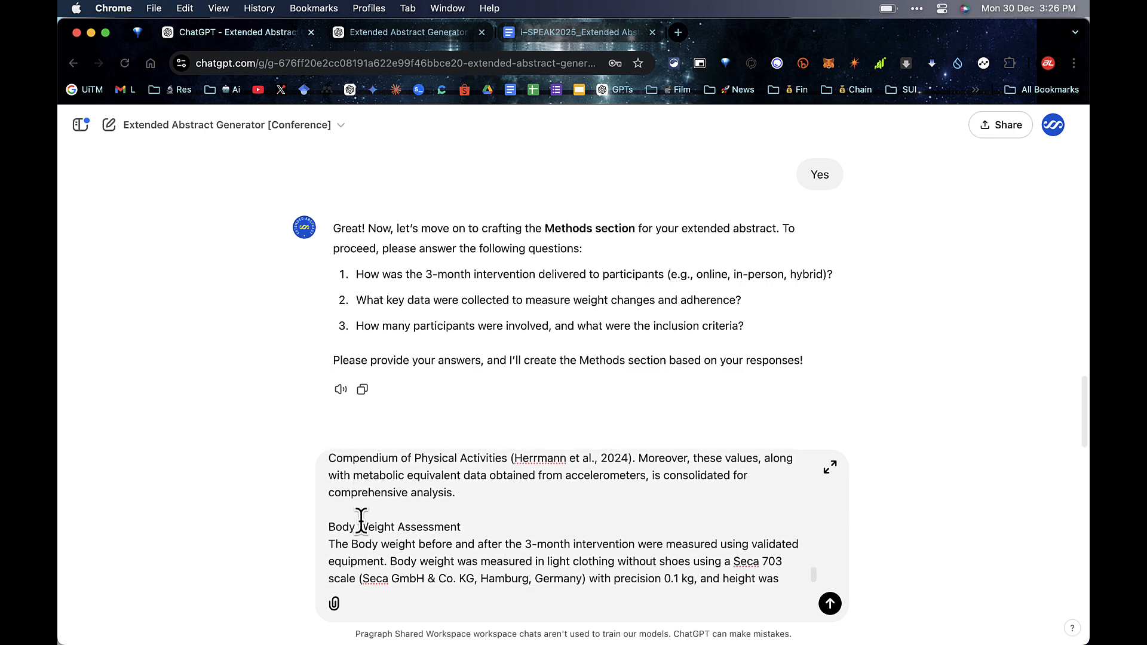
pyautogui.scroll(15, 389, 502)
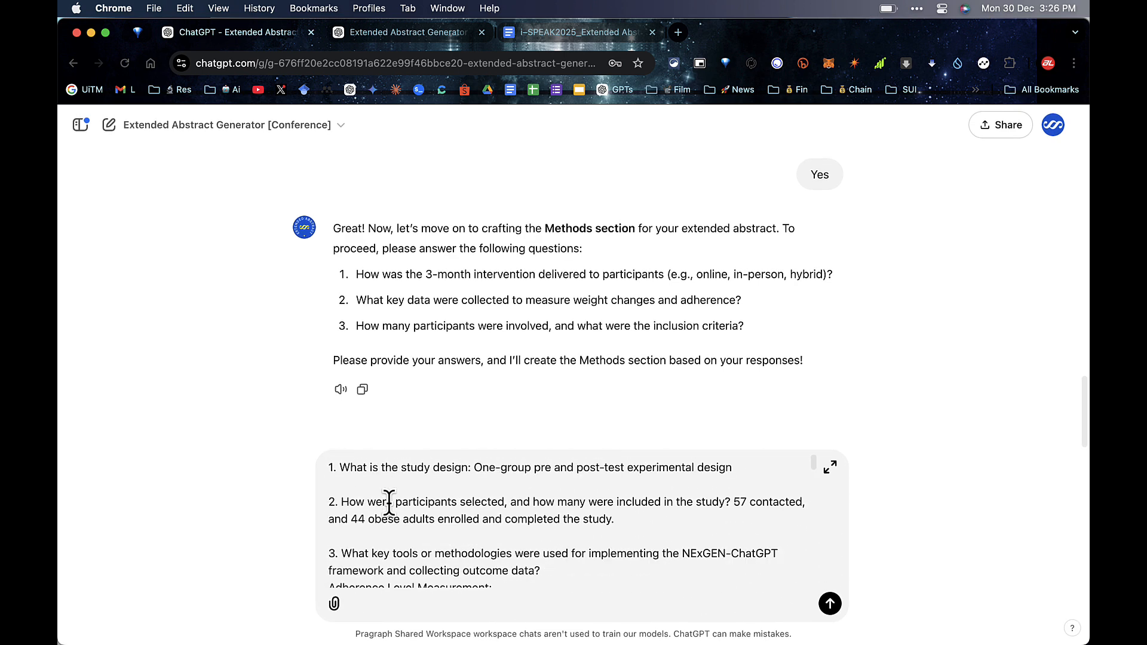
pyautogui.click(829, 604)
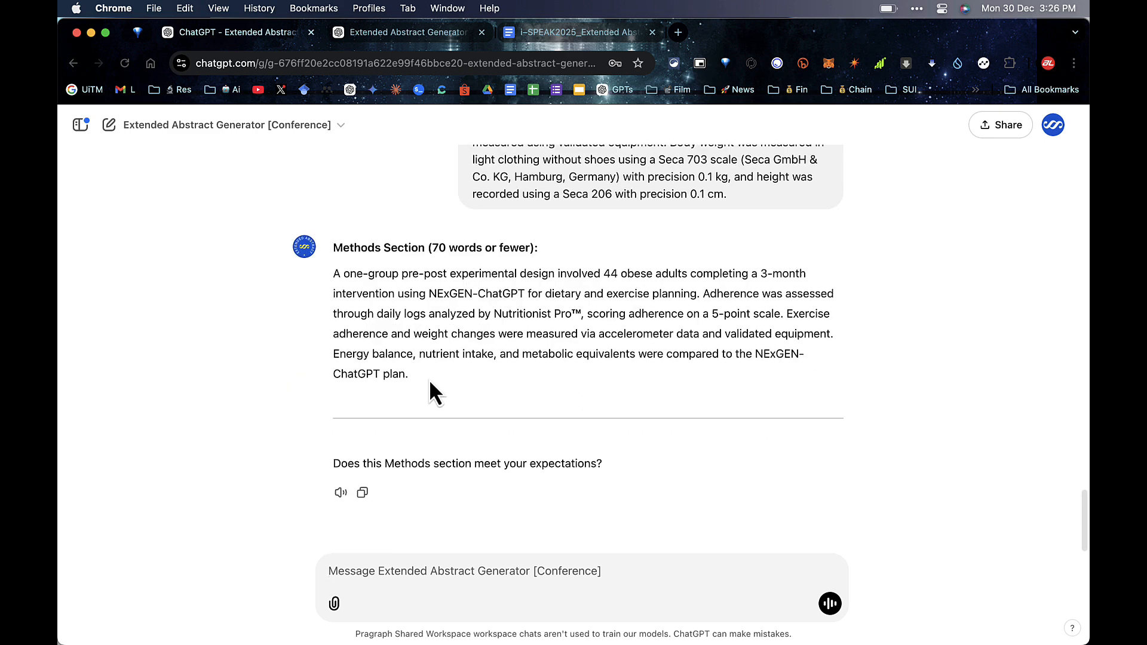
# Step: Copy the generated 70-word Methods paragraph from ChatGPT
pyautogui.moveTo(429, 379); pyautogui.dragTo(329, 278)
pyautogui.rightClick(363, 282)
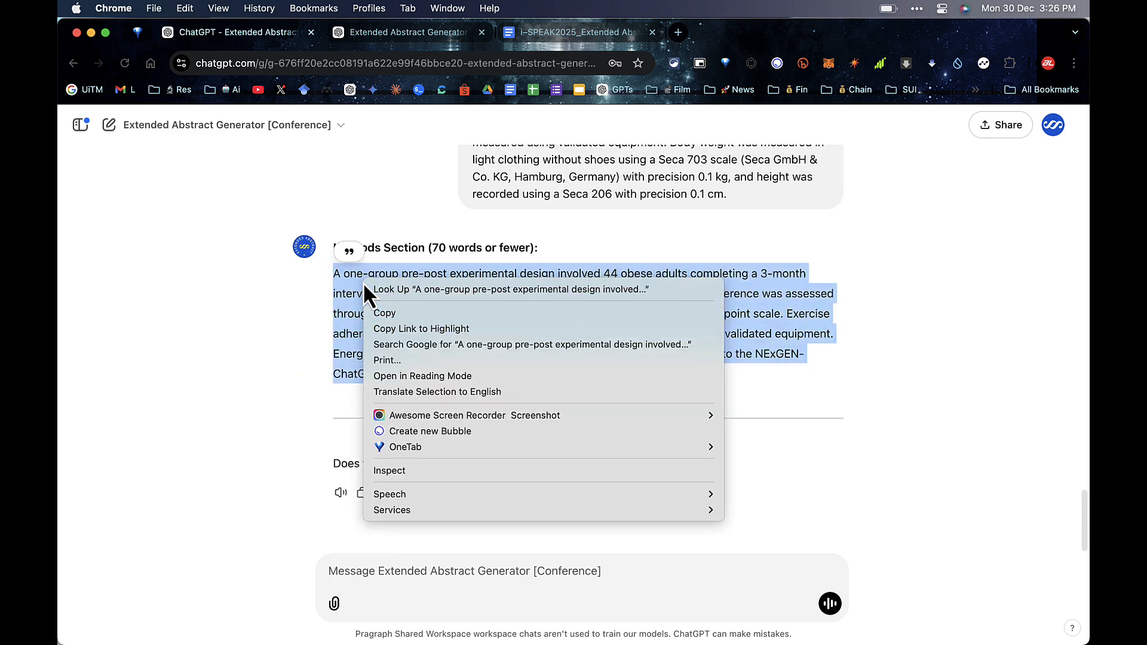
pyautogui.click(375, 315)
pyautogui.click(525, 35)
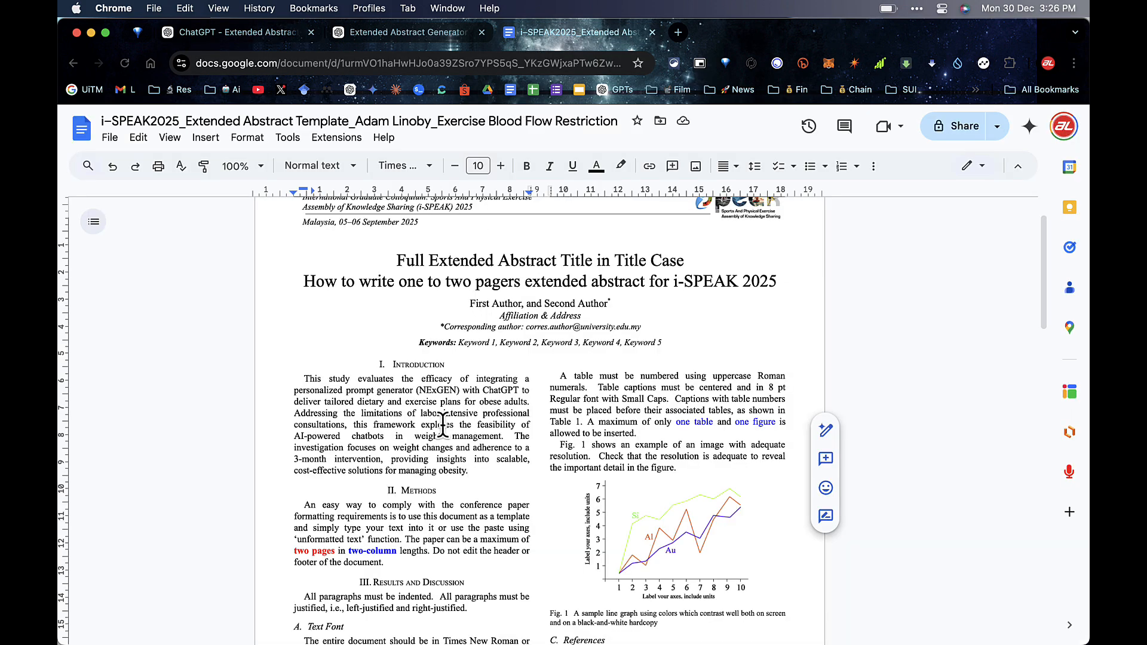
# Step: Replace the Docs Methods placeholder paragraph with the copied text pasted without formatting
pyautogui.scroll(-3, 442, 425)
pyautogui.moveTo(383, 480); pyautogui.dragTo(303, 423)
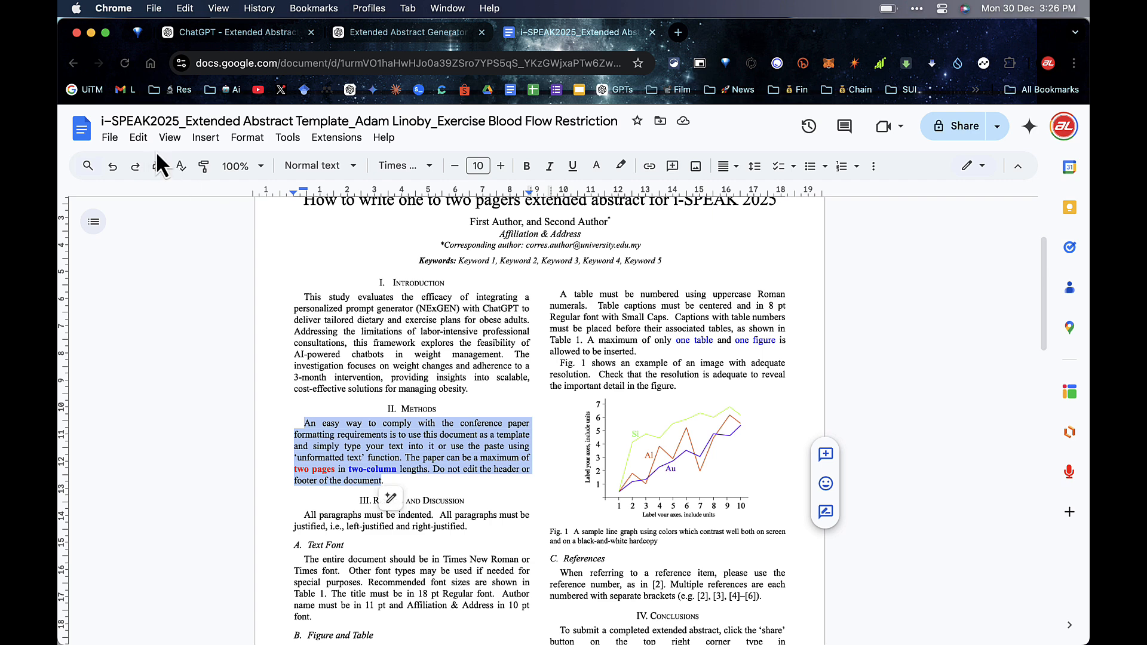
pyautogui.click(138, 137)
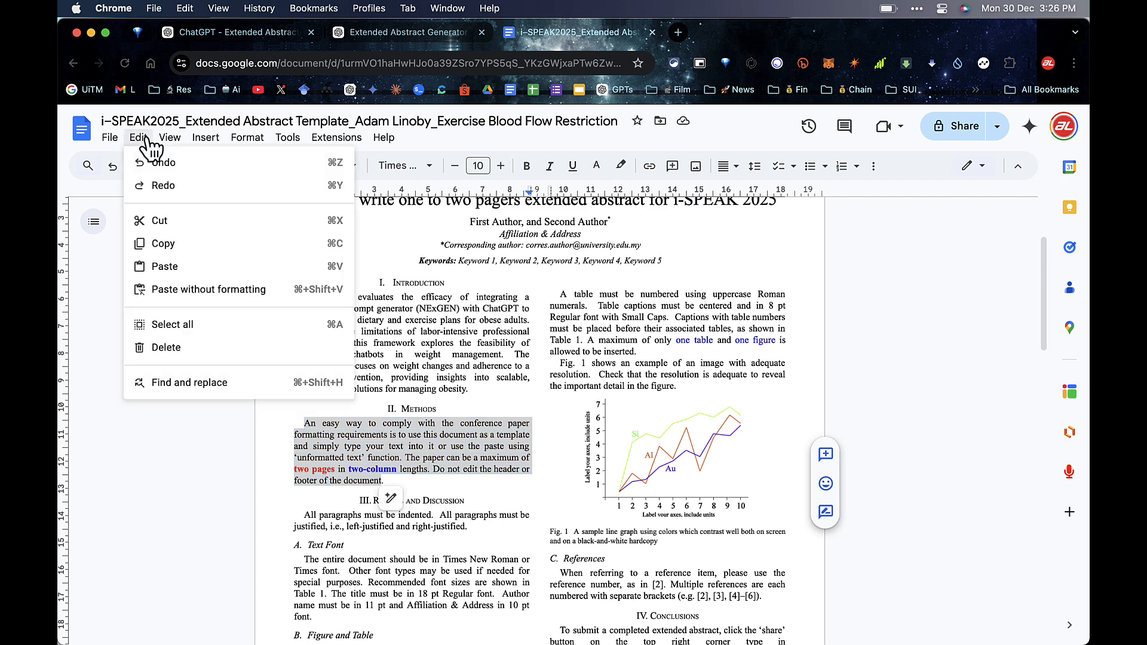
pyautogui.click(207, 289)
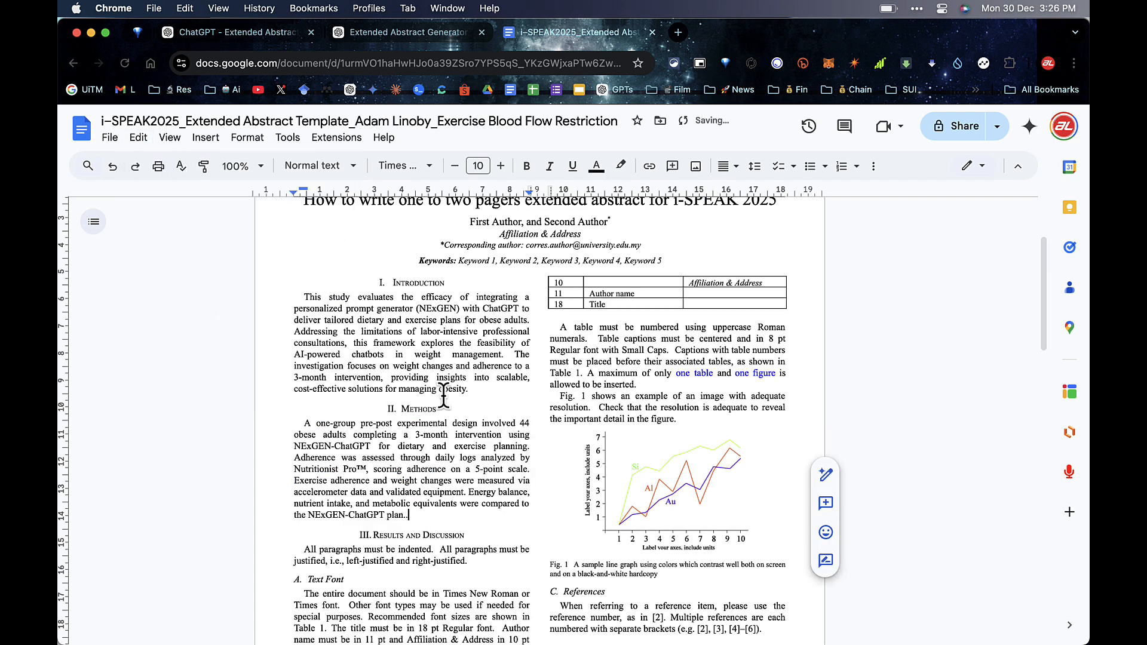
pyautogui.scroll(-3, 513, 453)
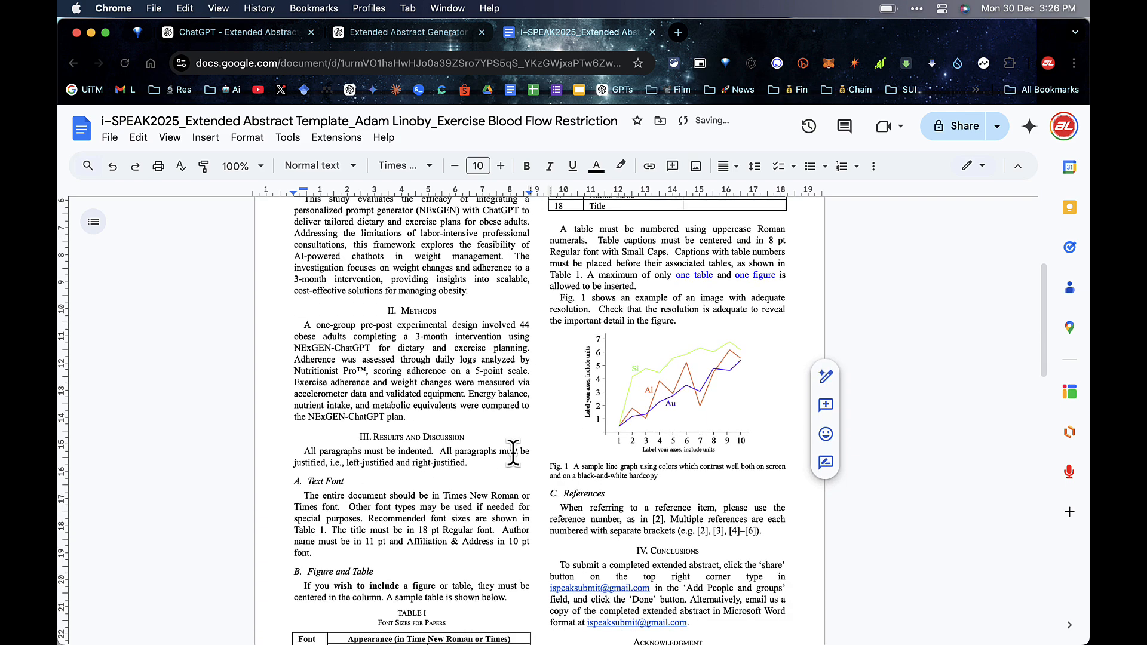
pyautogui.scroll(3, 513, 452)
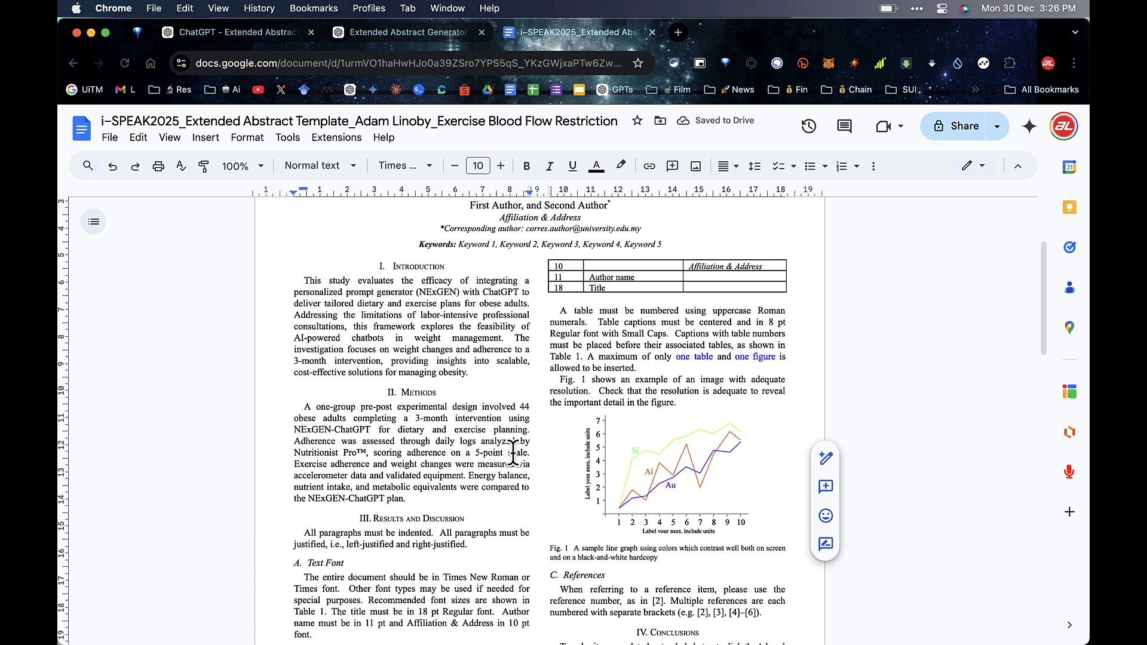
# Step: Reply 'Yes' to approve the generated Methods section
pyautogui.click(255, 36)
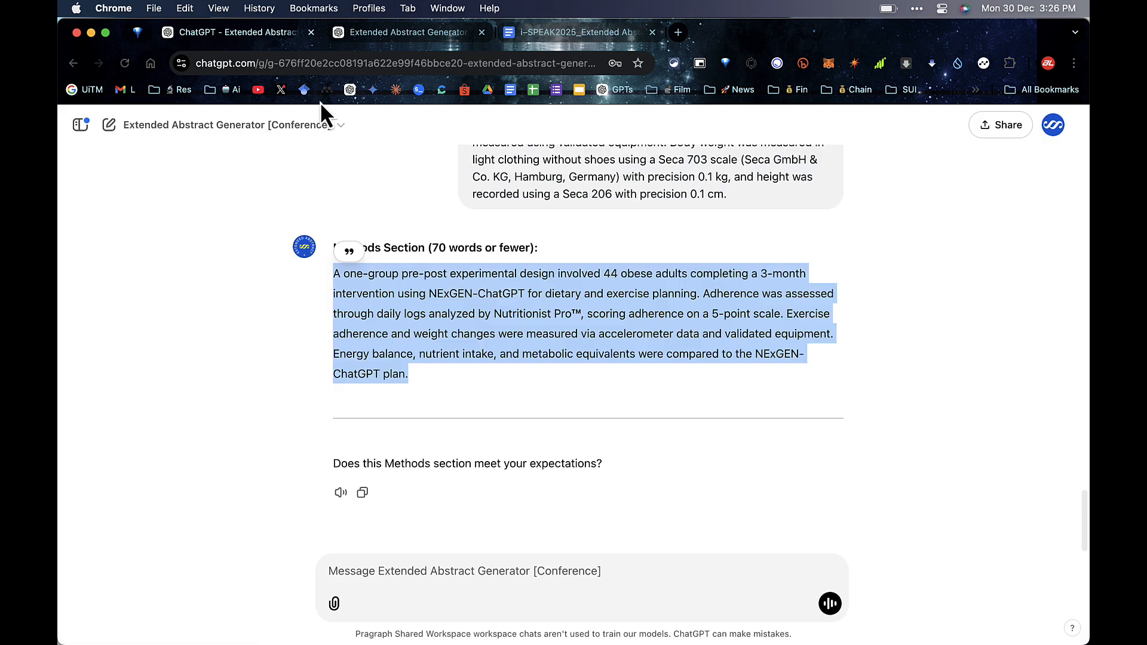
pyautogui.click(499, 315)
pyautogui.moveTo(333, 465); pyautogui.dragTo(613, 465)
pyautogui.click(511, 571)
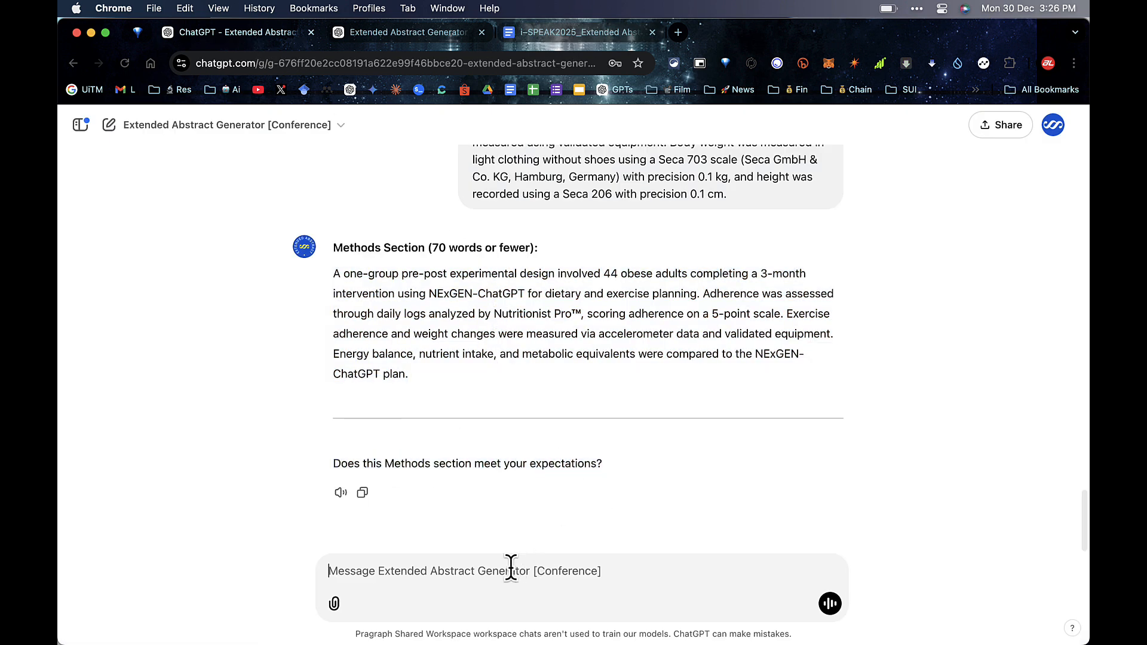
pyautogui.write('Yes')
pyautogui.press('Return')
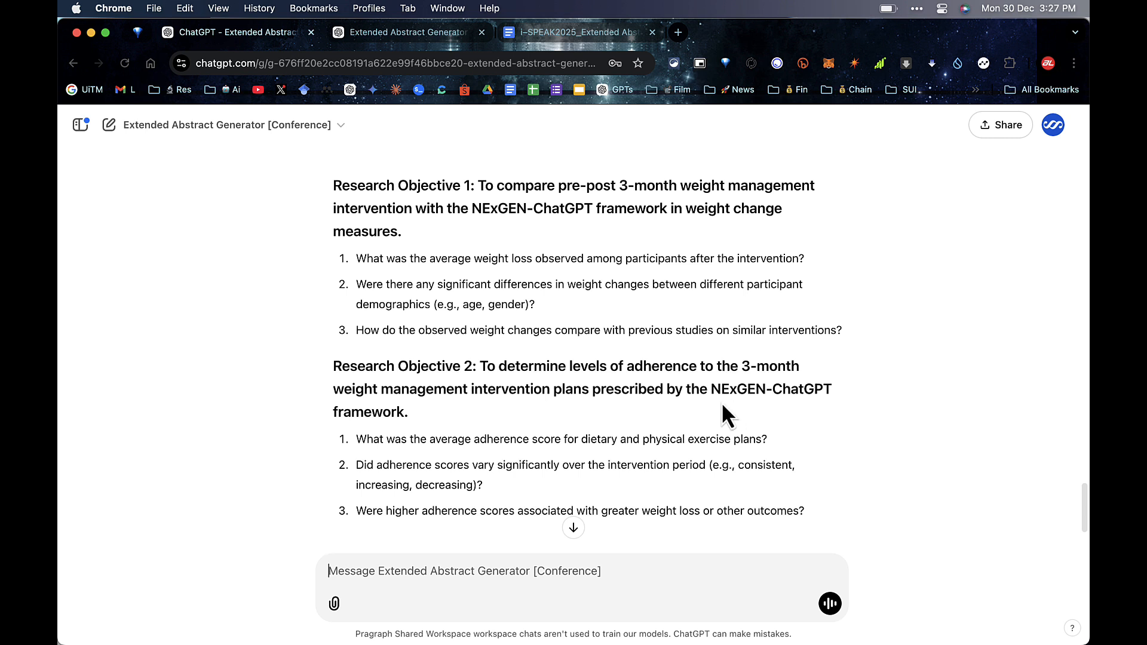
# Step: Copy both research objectives with their questions into the reply and number the questions 1. 2. 3
pyautogui.moveTo(806, 519); pyautogui.dragTo(343, 186)
pyautogui.rightClick(362, 197)
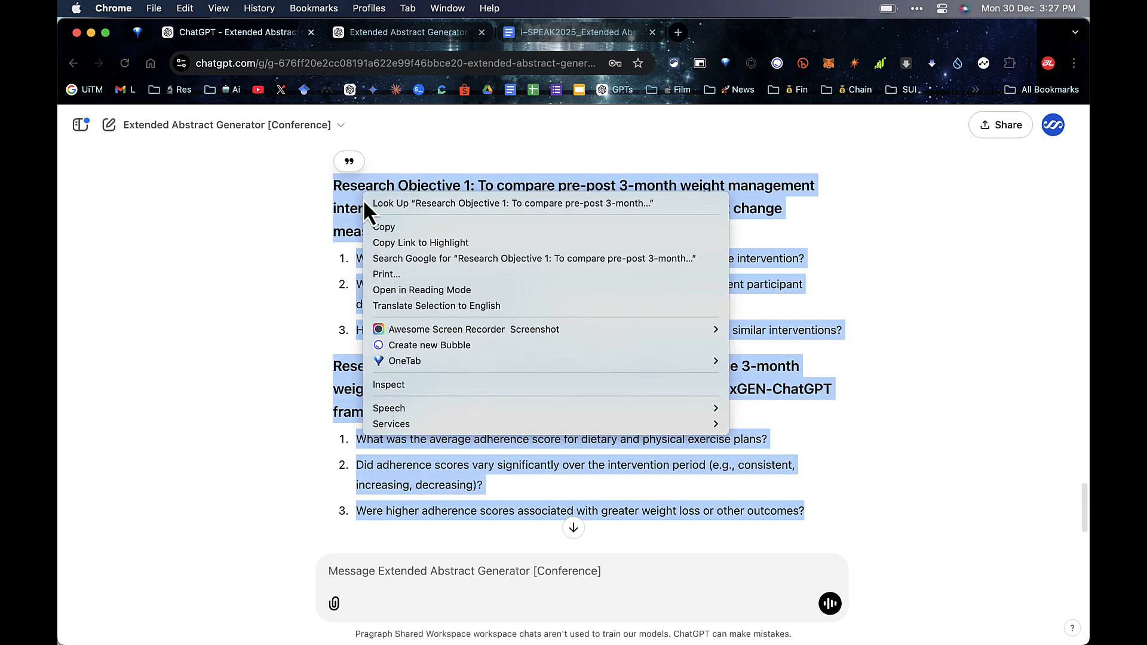
pyautogui.click(376, 230)
pyautogui.click(430, 577)
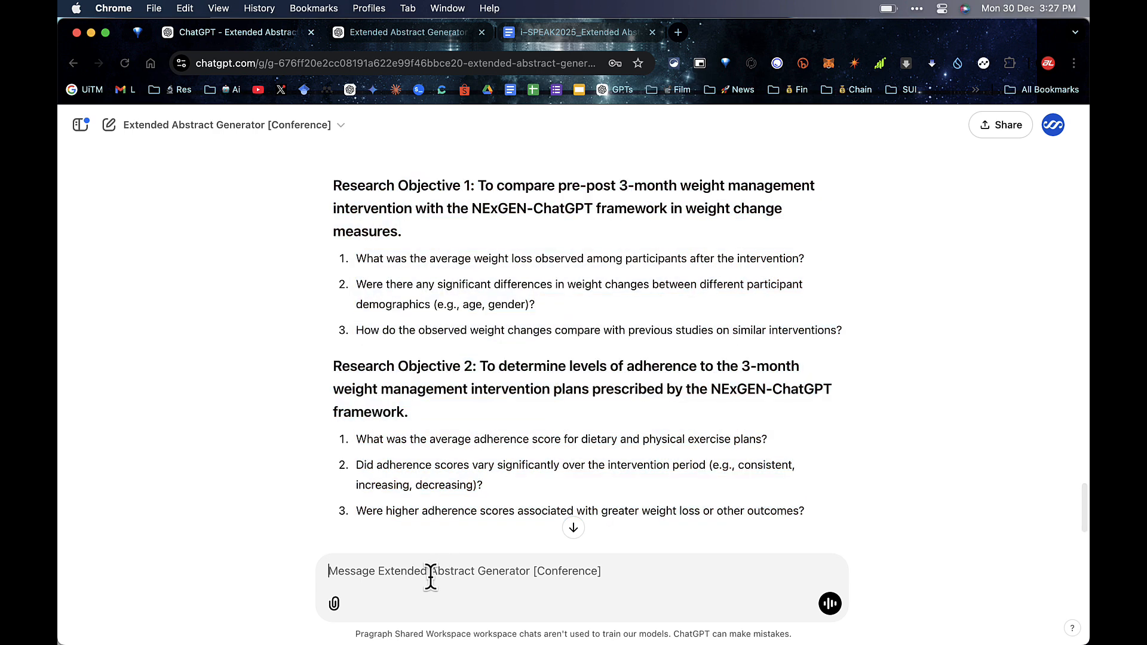
pyautogui.rightClick(431, 578)
pyautogui.click(454, 464)
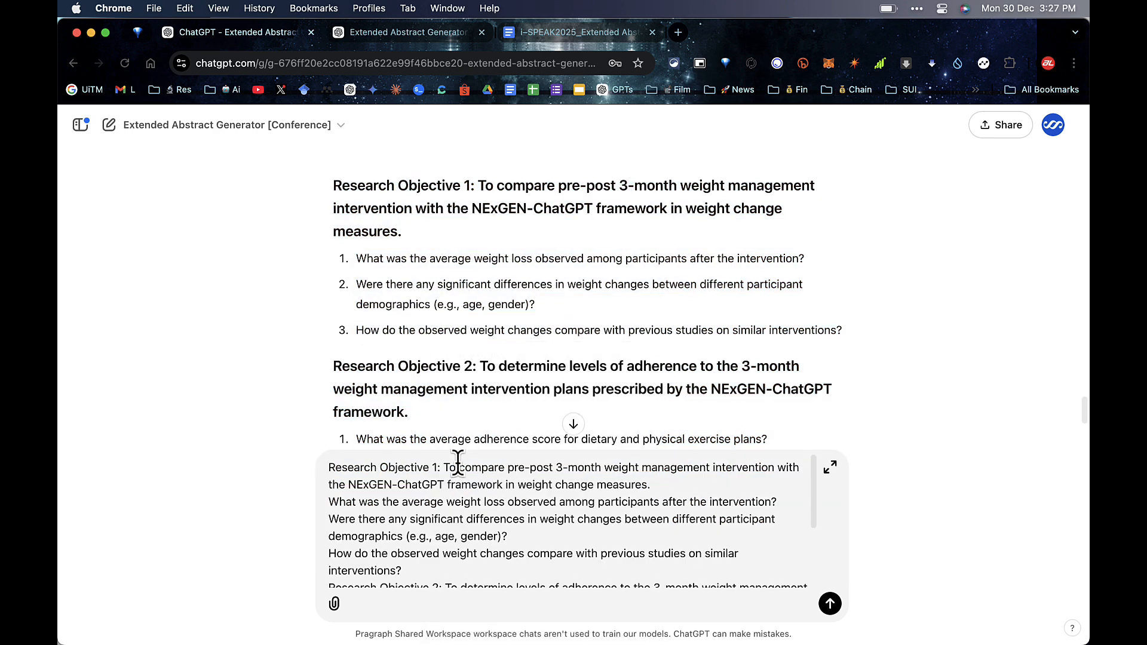
pyautogui.scroll(-1, 442, 531)
pyautogui.scroll(1, 437, 528)
pyautogui.write('1. ')
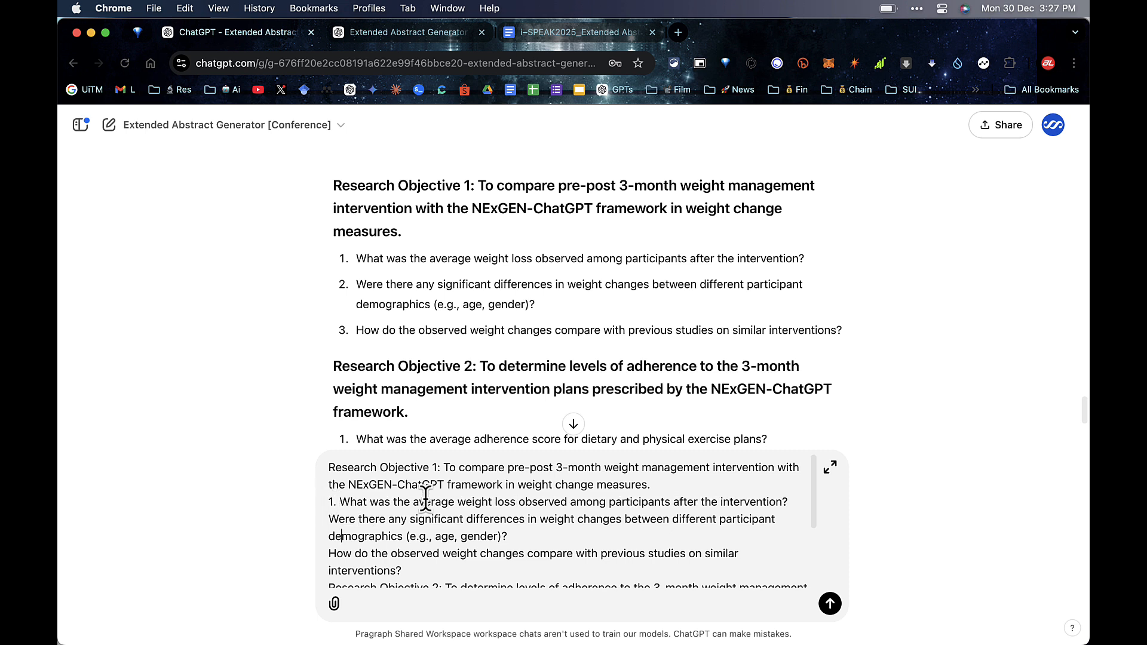
pyautogui.write('2. ')
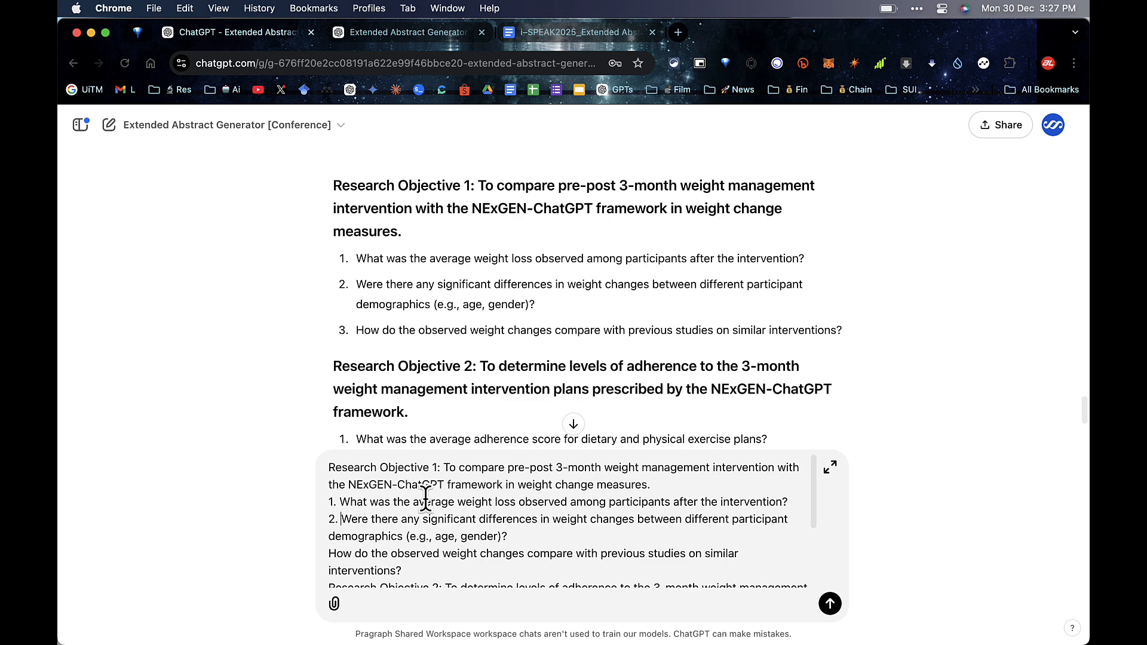
pyautogui.write('3.')
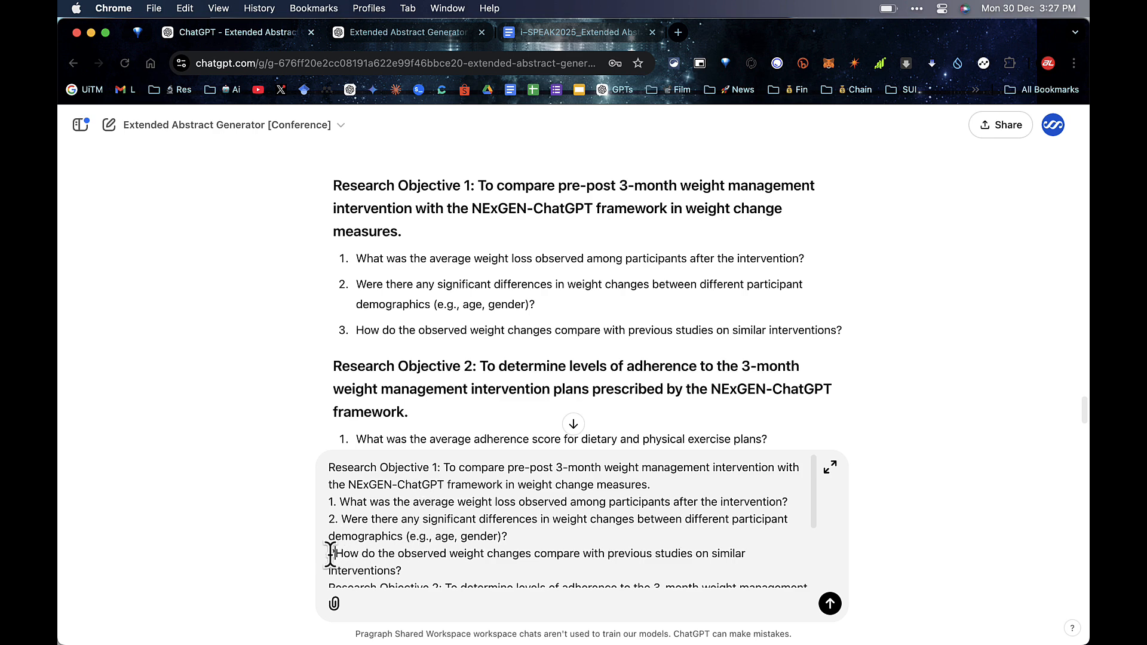
# Step: Check the weight and adherence results answers for each objective and send them
pyautogui.scroll(-5, 370, 538)
pyautogui.moveTo(345, 467); pyautogui.dragTo(469, 467)
pyautogui.scroll(-3, 449, 535)
pyautogui.scroll(-5, 449, 534)
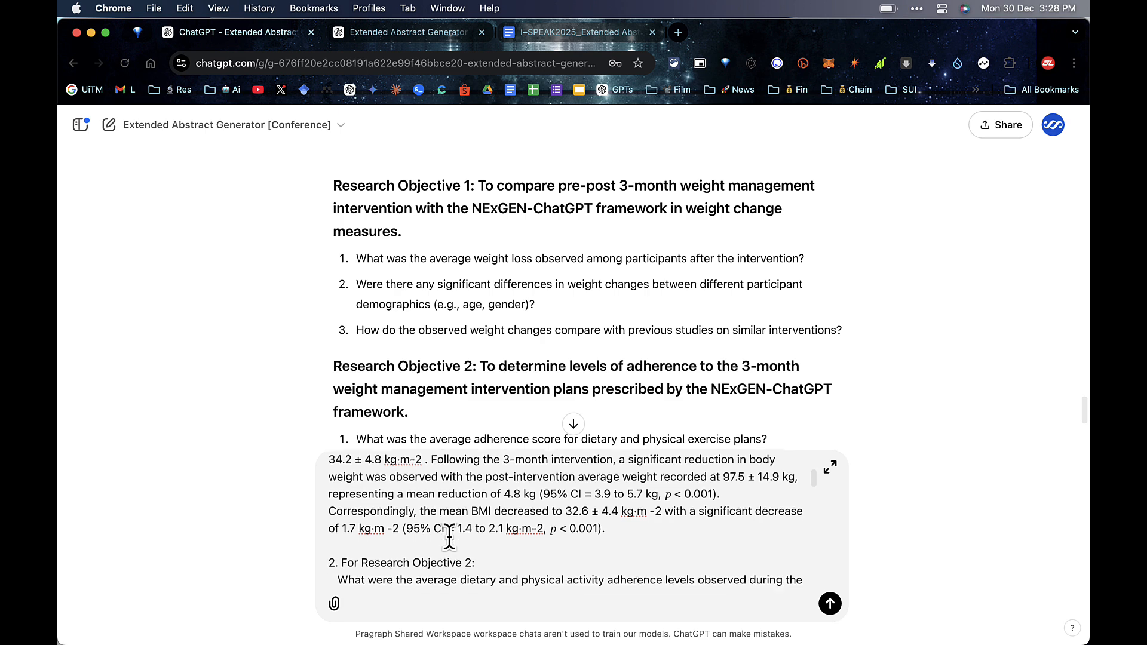
pyautogui.moveTo(356, 548); pyautogui.dragTo(482, 549)
pyautogui.scroll(-1, 462, 549)
pyautogui.scroll(-1, 460, 551)
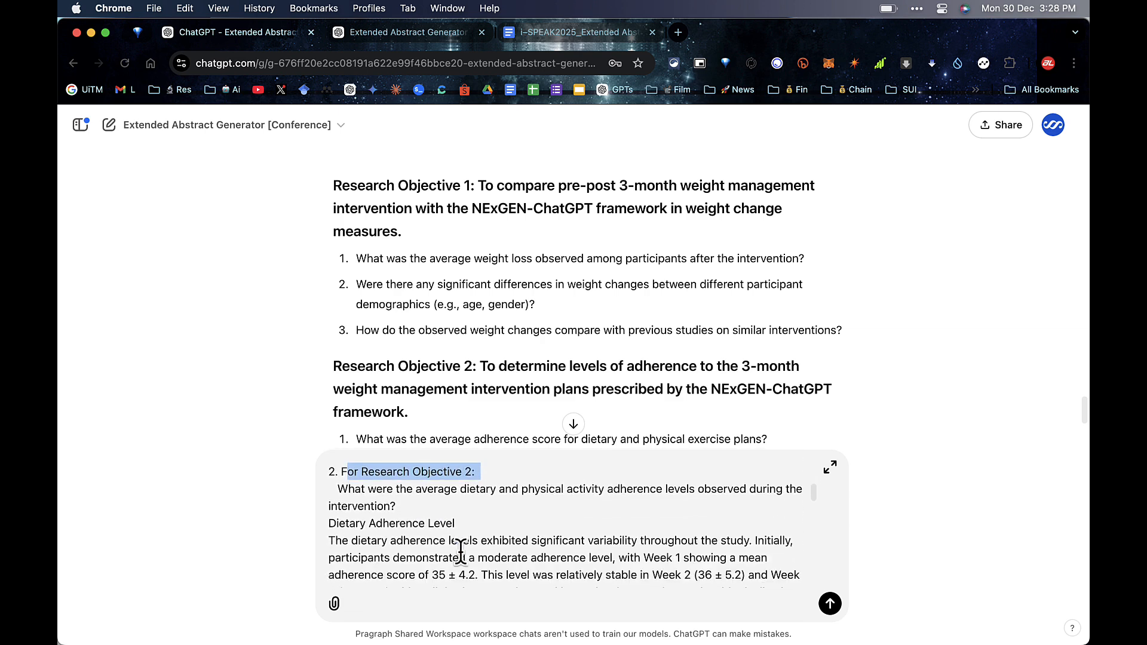
pyautogui.moveTo(371, 540); pyautogui.dragTo(507, 559)
pyautogui.scroll(-2, 504, 564)
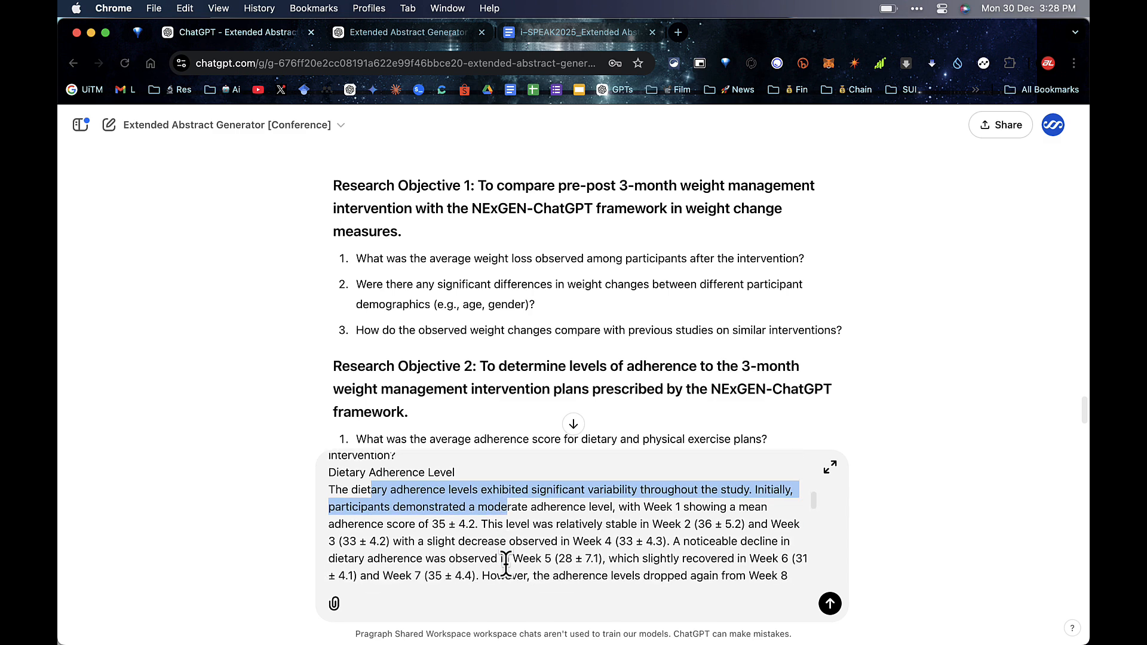
pyautogui.scroll(-8, 506, 563)
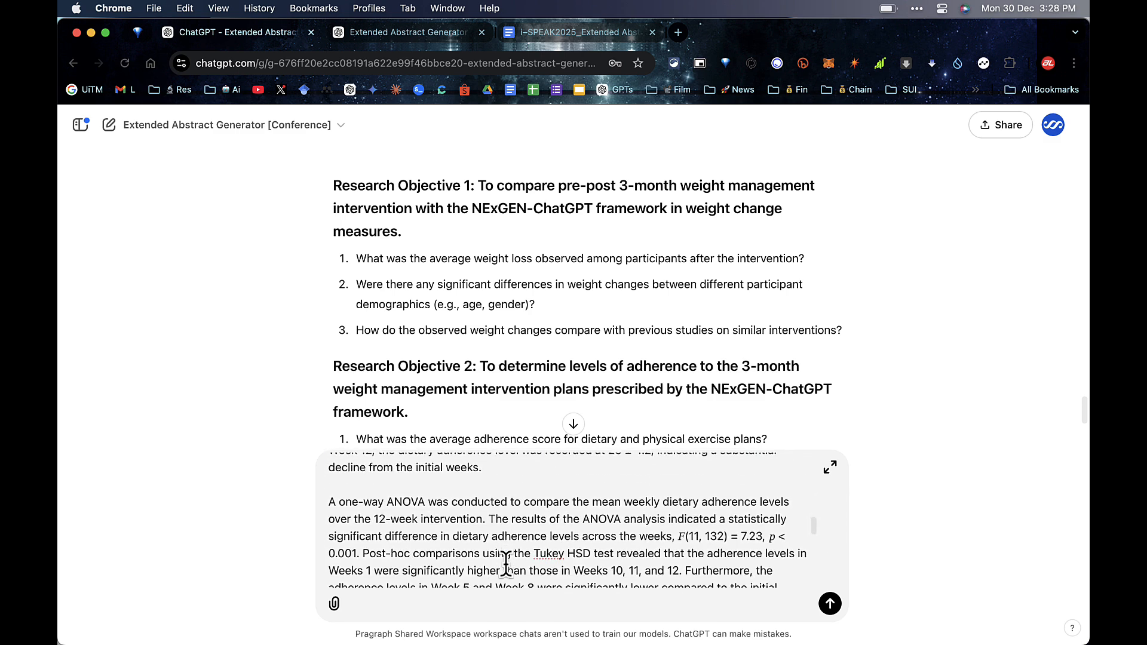
pyautogui.scroll(-3, 506, 563)
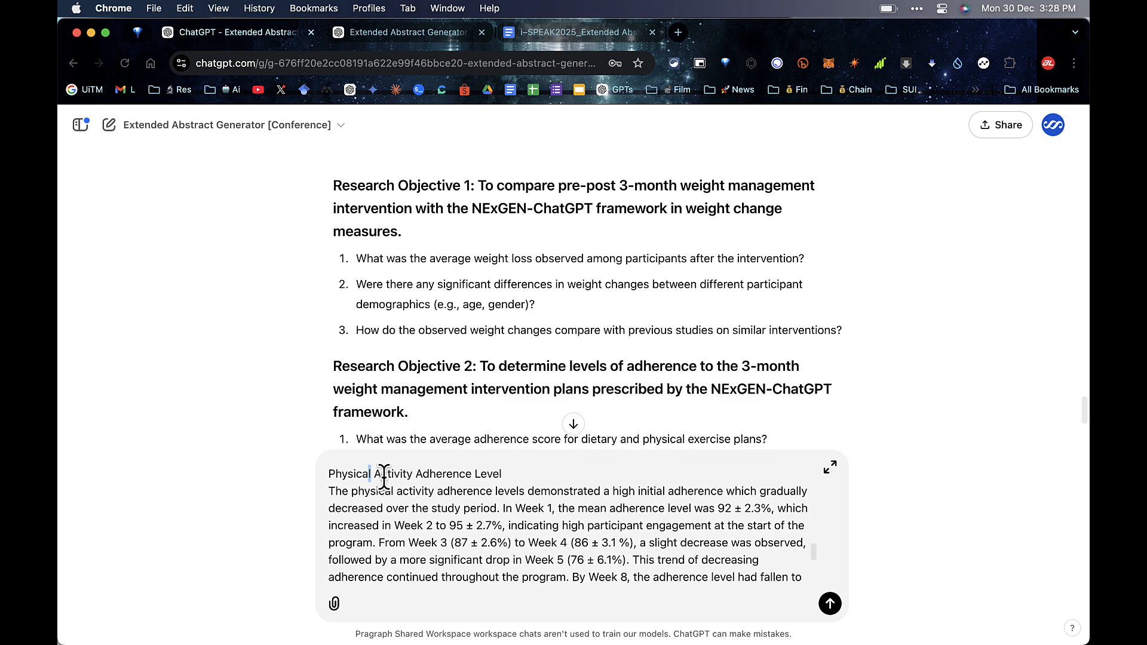
pyautogui.moveTo(383, 474); pyautogui.dragTo(529, 555)
pyautogui.scroll(-5, 530, 553)
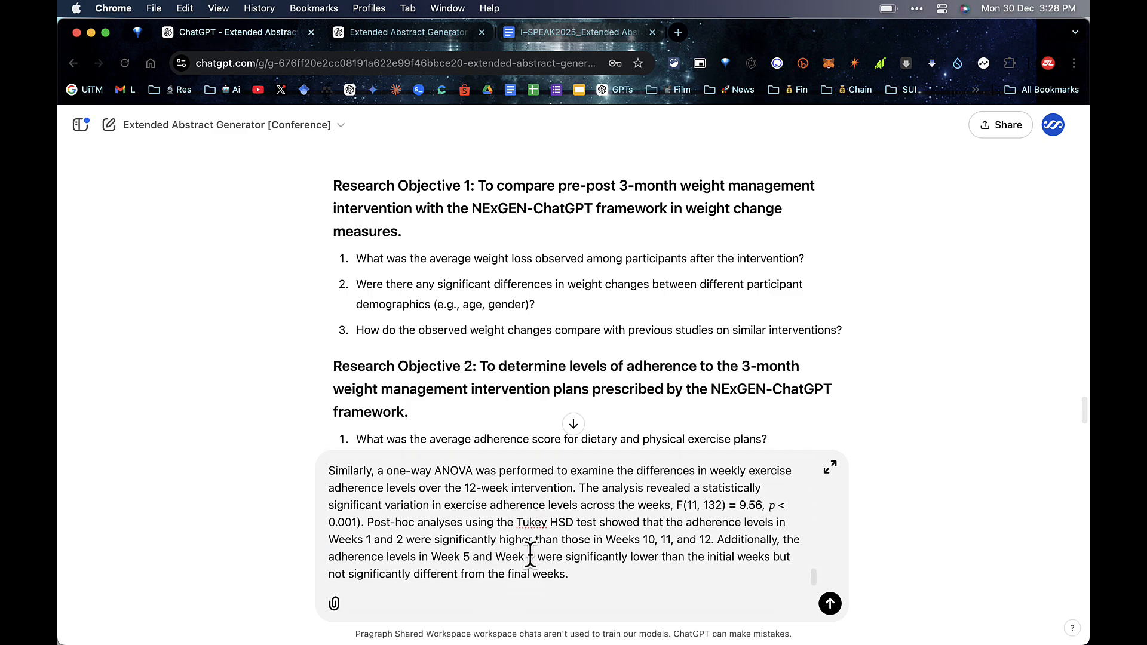
pyautogui.click(830, 604)
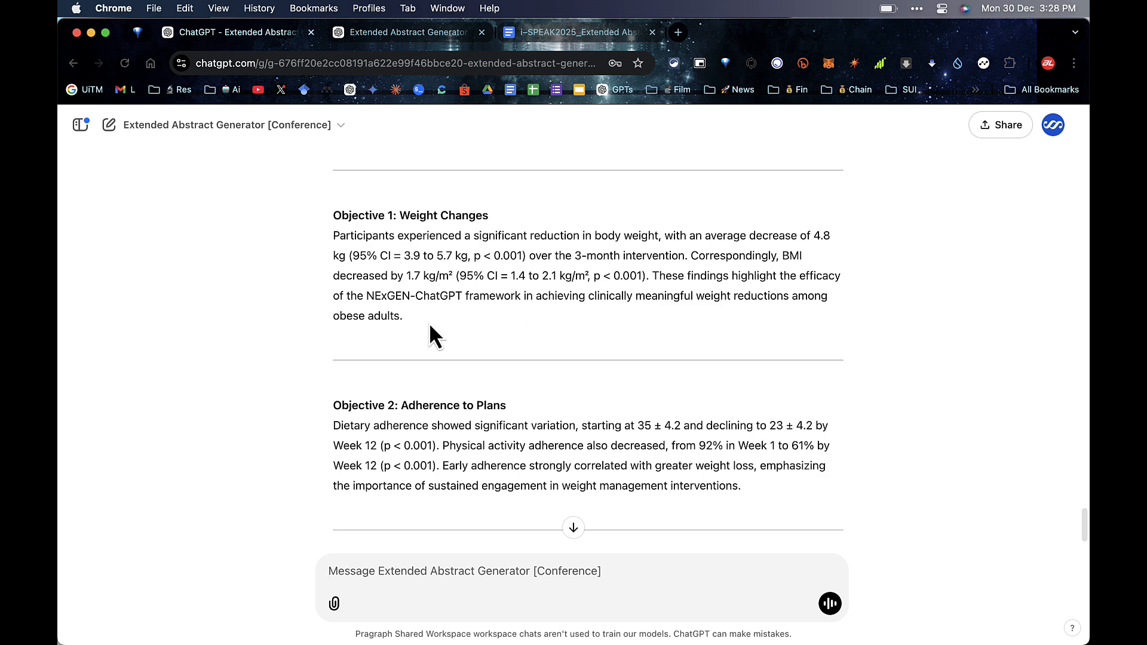
# Step: Replace the template's Text Font paragraph with the Objective 1 weight changes findings as plain text
pyautogui.moveTo(429, 322); pyautogui.dragTo(332, 238)
pyautogui.rightClick(348, 238)
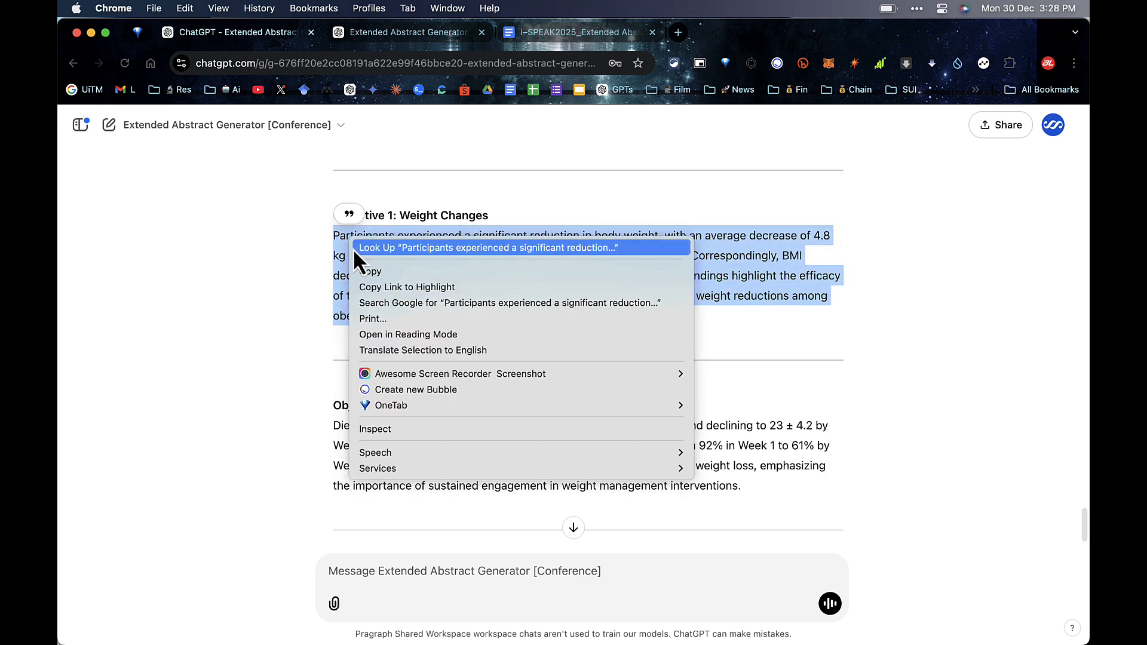
pyautogui.click(362, 274)
pyautogui.click(528, 35)
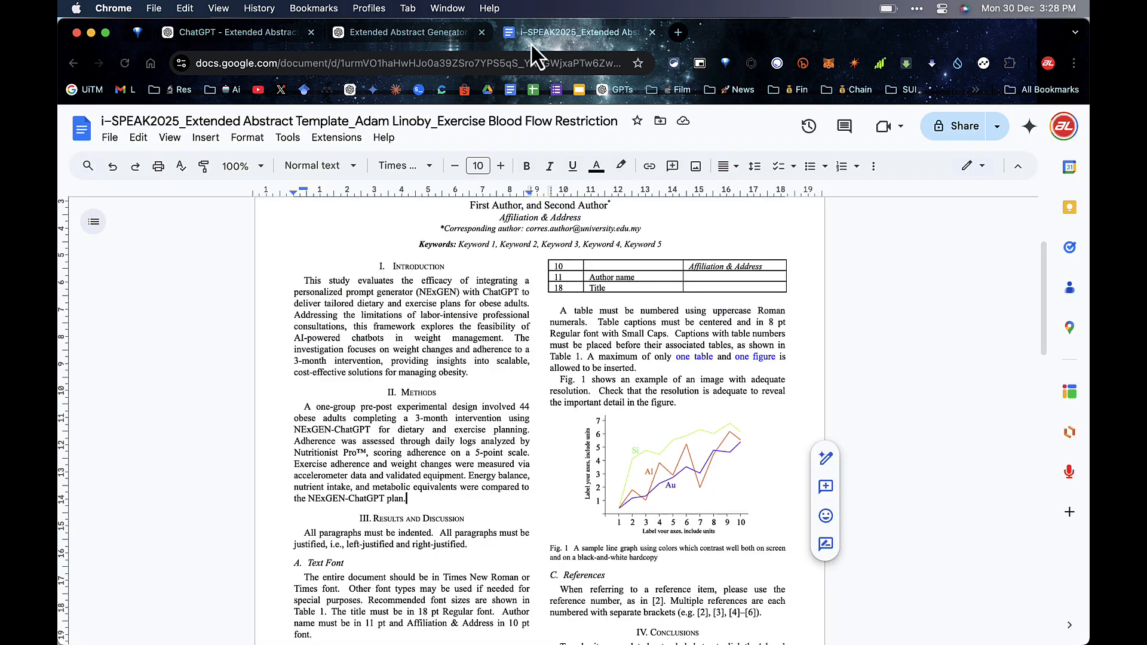
pyautogui.scroll(-3, 439, 348)
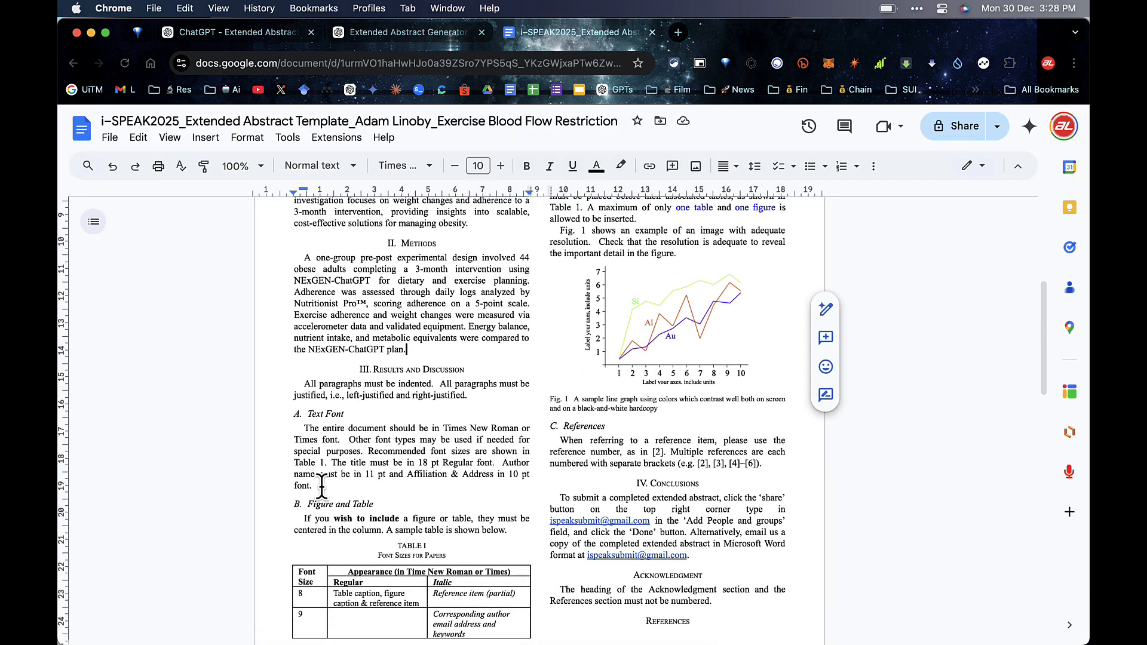
pyautogui.moveTo(309, 484); pyautogui.dragTo(304, 428)
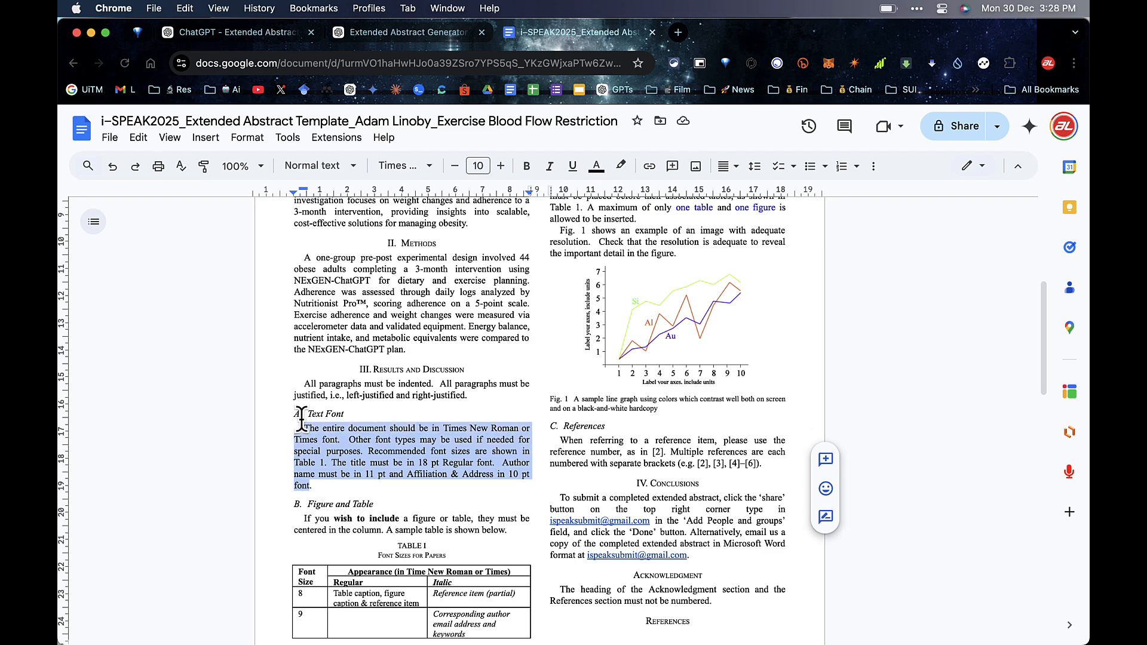
pyautogui.click(140, 138)
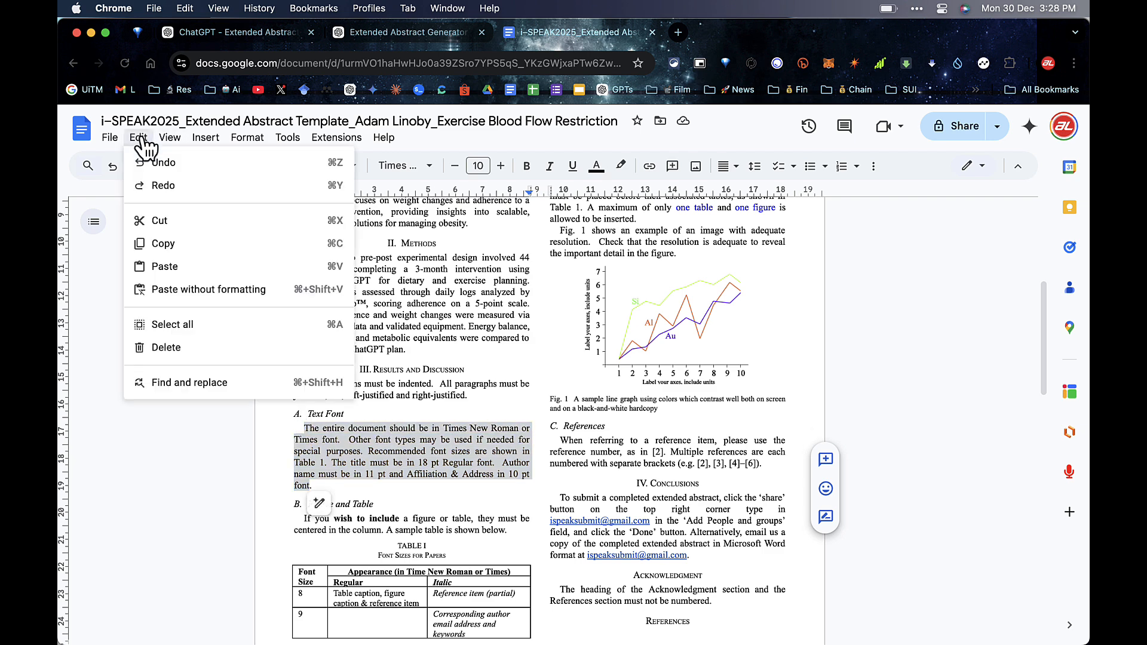
pyautogui.click(172, 289)
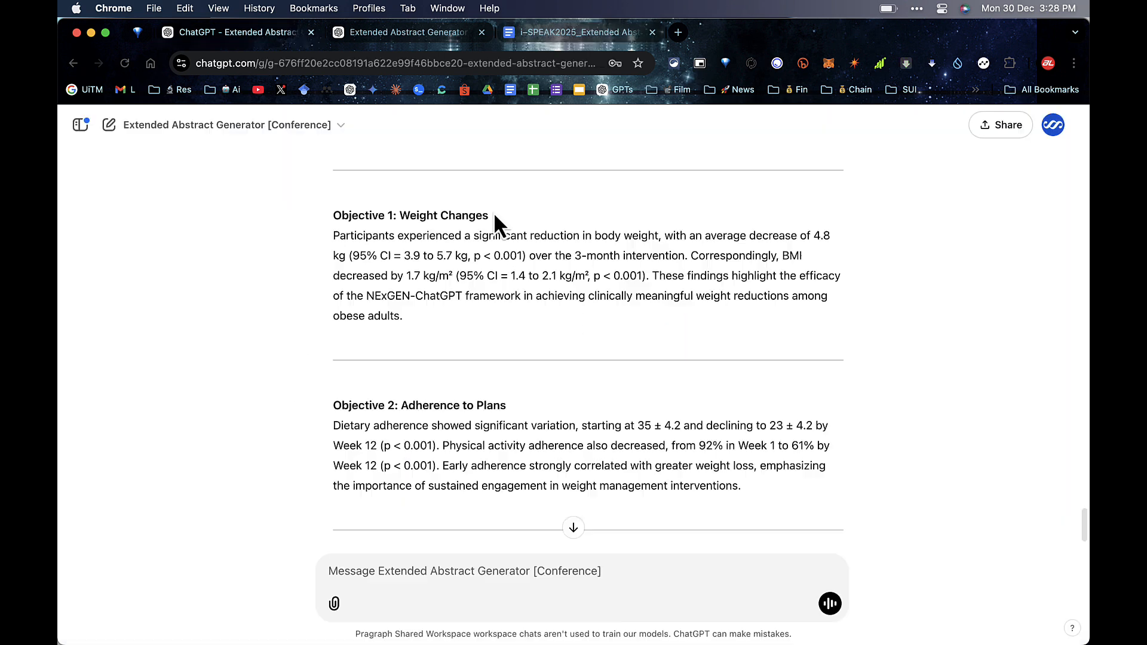
# Step: Retitle the first results subsection heading to 'Weight Changes'
pyautogui.moveTo(494, 215); pyautogui.dragTo(400, 215)
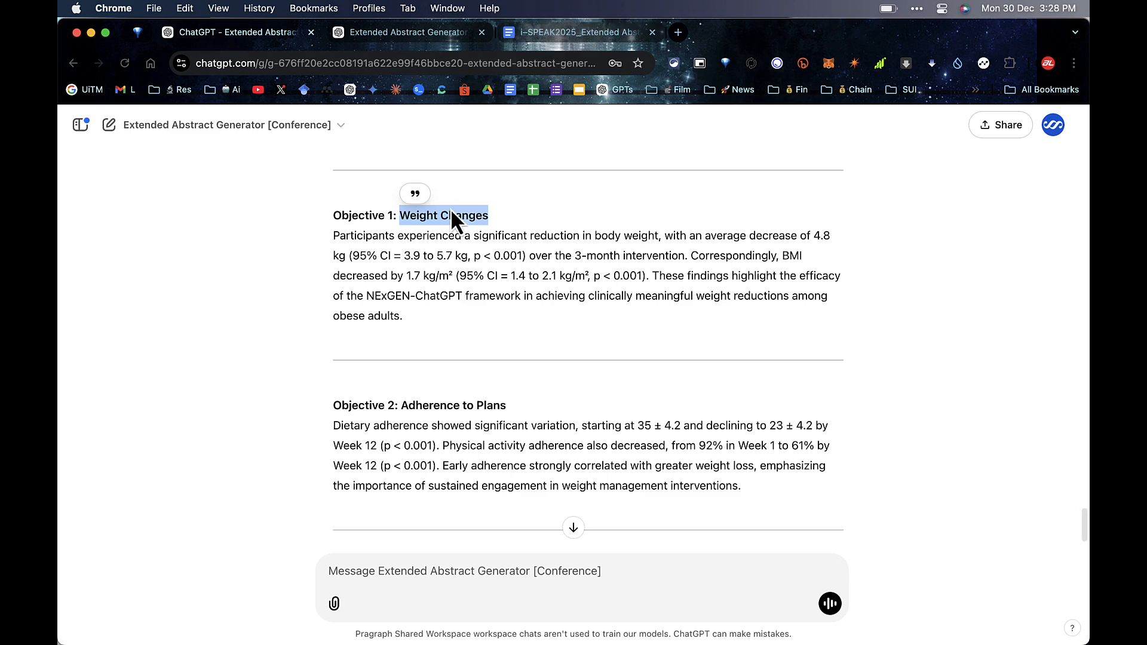
pyautogui.rightClick(452, 214)
pyautogui.click(553, 33)
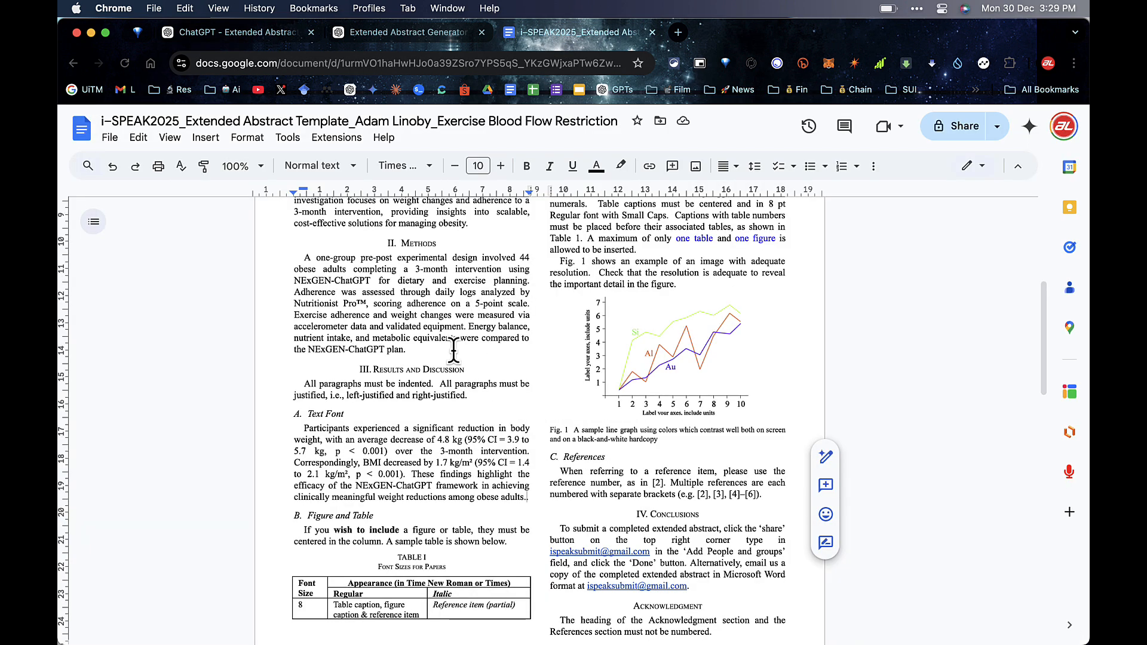
pyautogui.moveTo(345, 414); pyautogui.dragTo(306, 414)
pyautogui.click(138, 137)
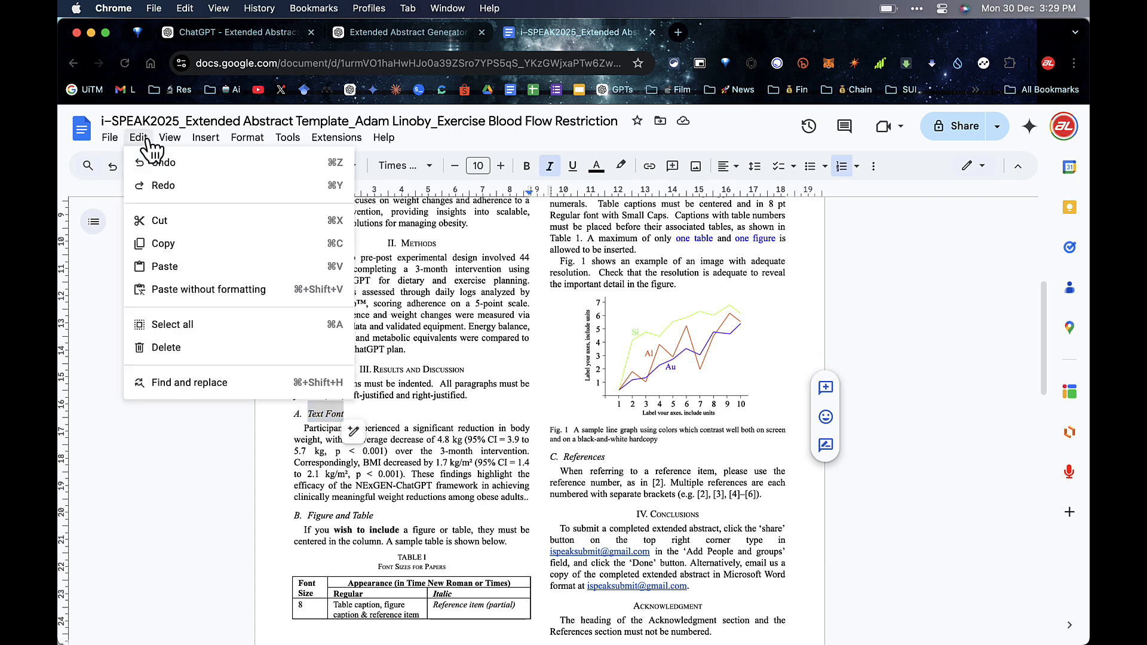
pyautogui.click(176, 266)
pyautogui.click(404, 451)
pyautogui.scroll(-1, 418, 239)
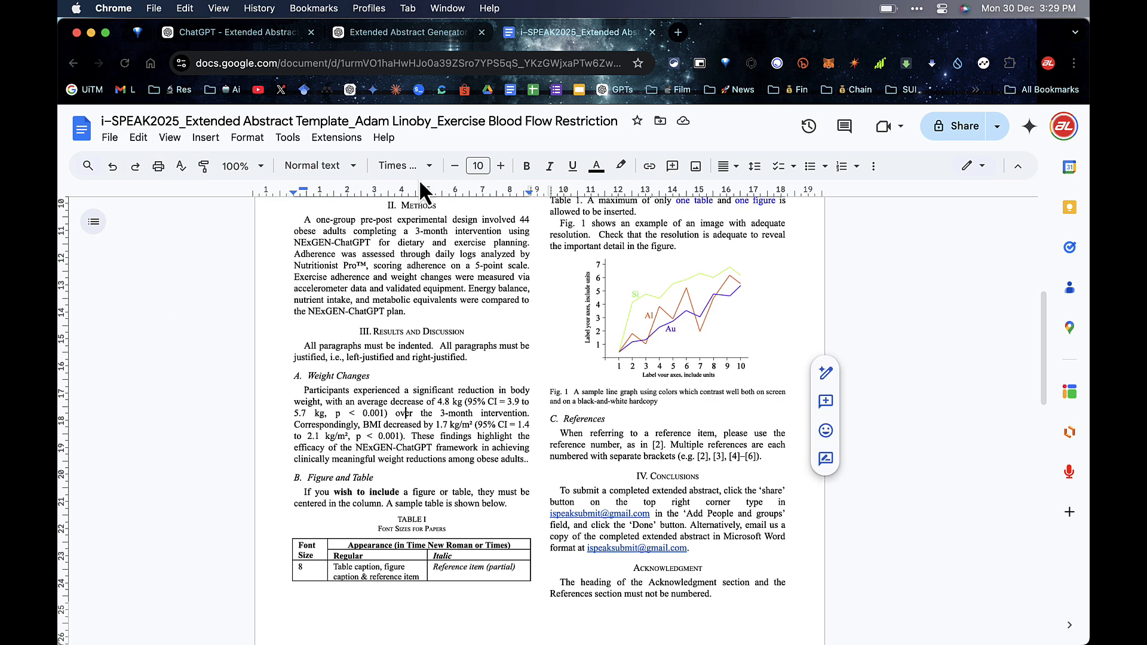
# Step: Replace the Figure and Table heading with 'Adherence to Plans' as plain text
pyautogui.click(433, 32)
pyautogui.moveTo(505, 362); pyautogui.dragTo(401, 362)
pyautogui.rightClick(427, 366)
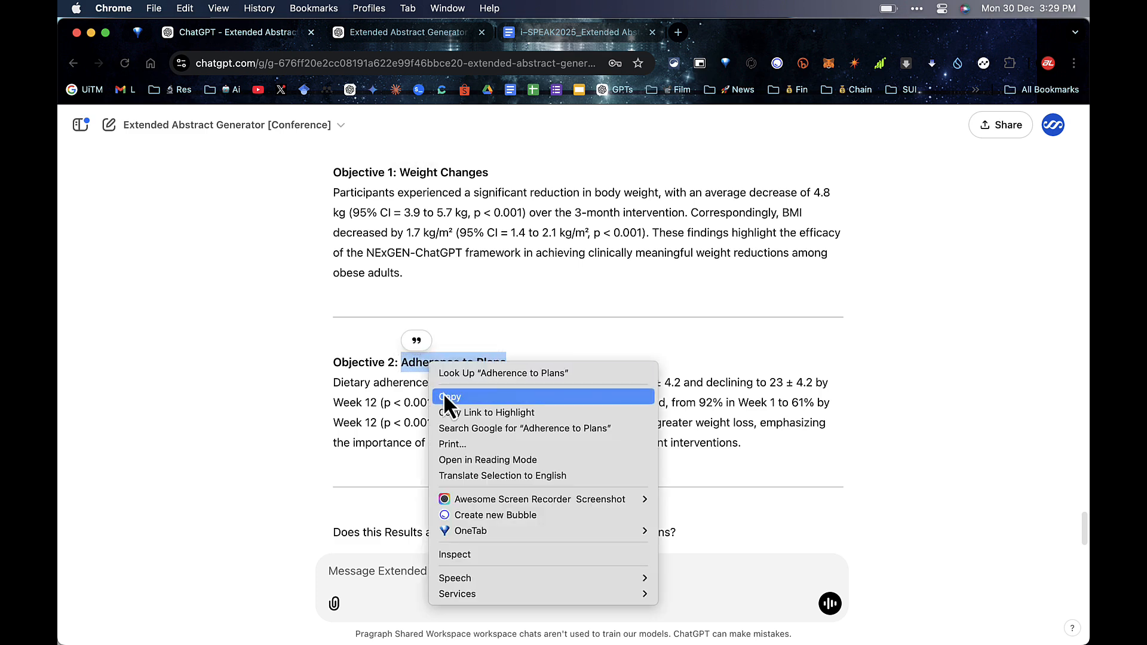
pyautogui.click(443, 392)
pyautogui.click(548, 34)
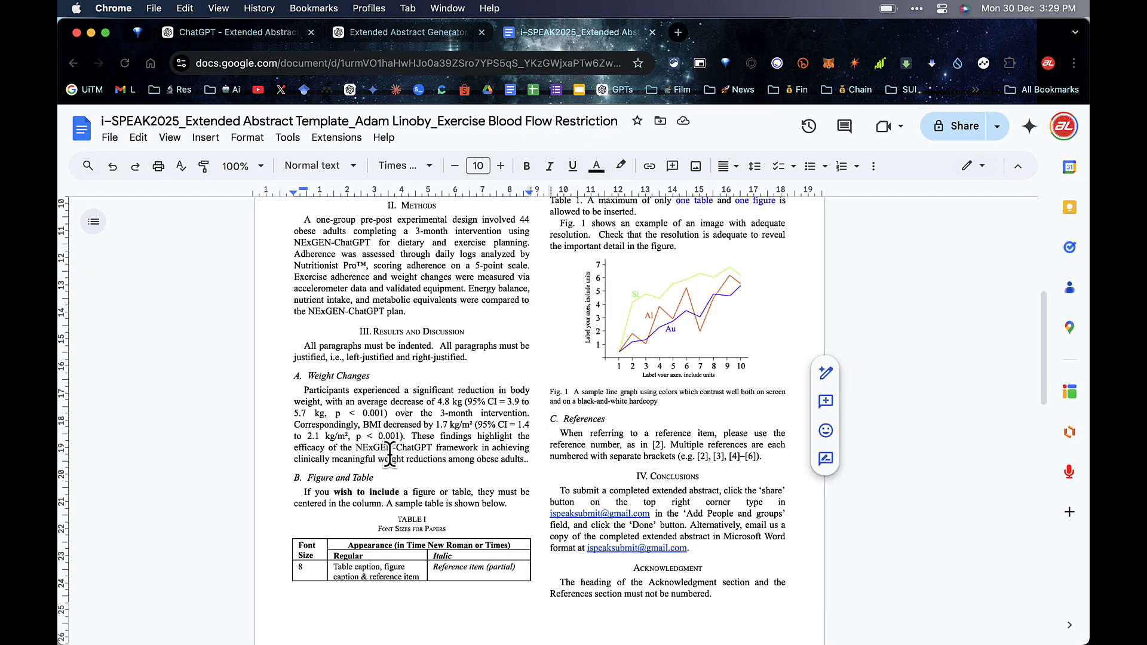
pyautogui.moveTo(378, 476); pyautogui.dragTo(308, 477)
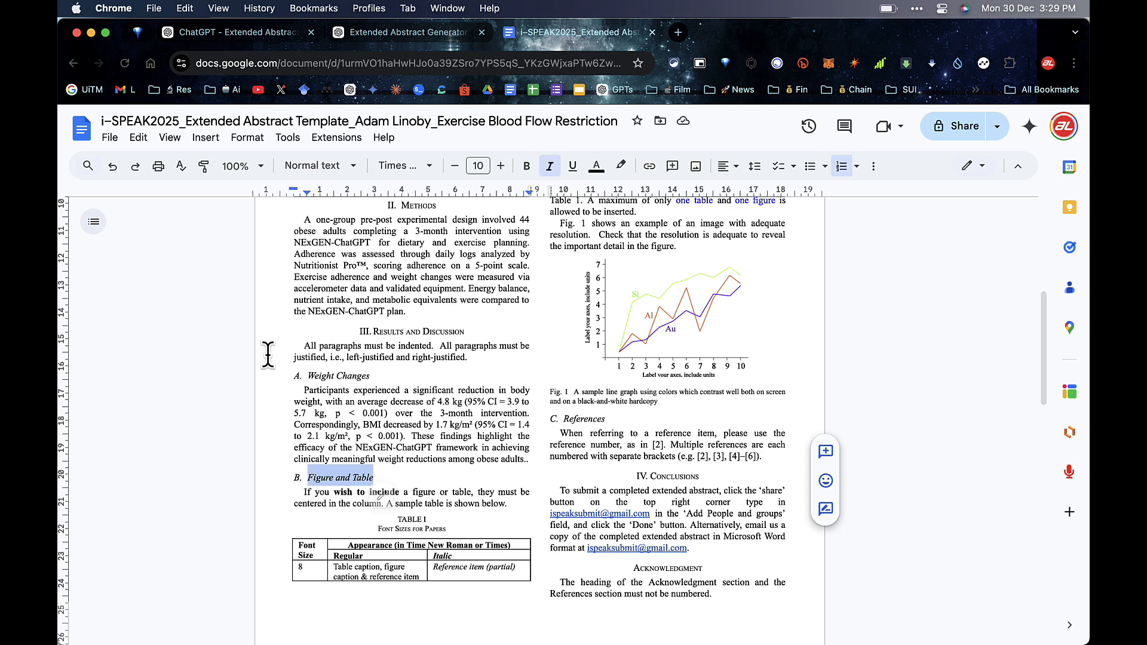
pyautogui.click(138, 137)
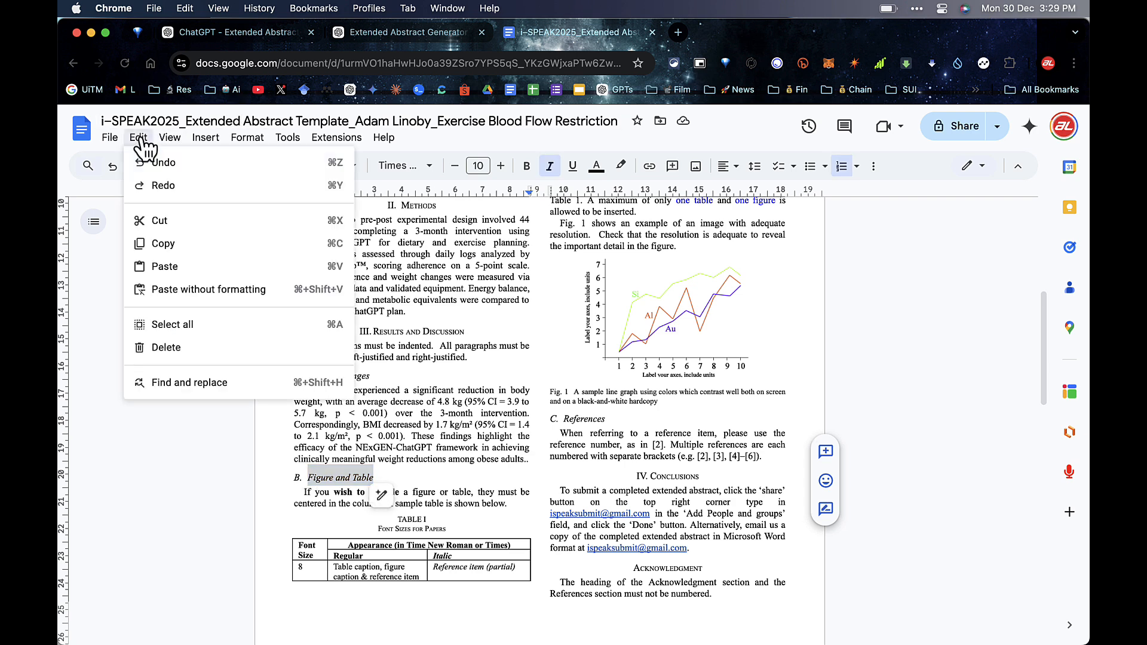
pyautogui.click(191, 289)
# Step: Replace the template paragraph under Adherence to Plans with the dietary adherence findings
pyautogui.click(239, 33)
pyautogui.moveTo(744, 452); pyautogui.dragTo(328, 386)
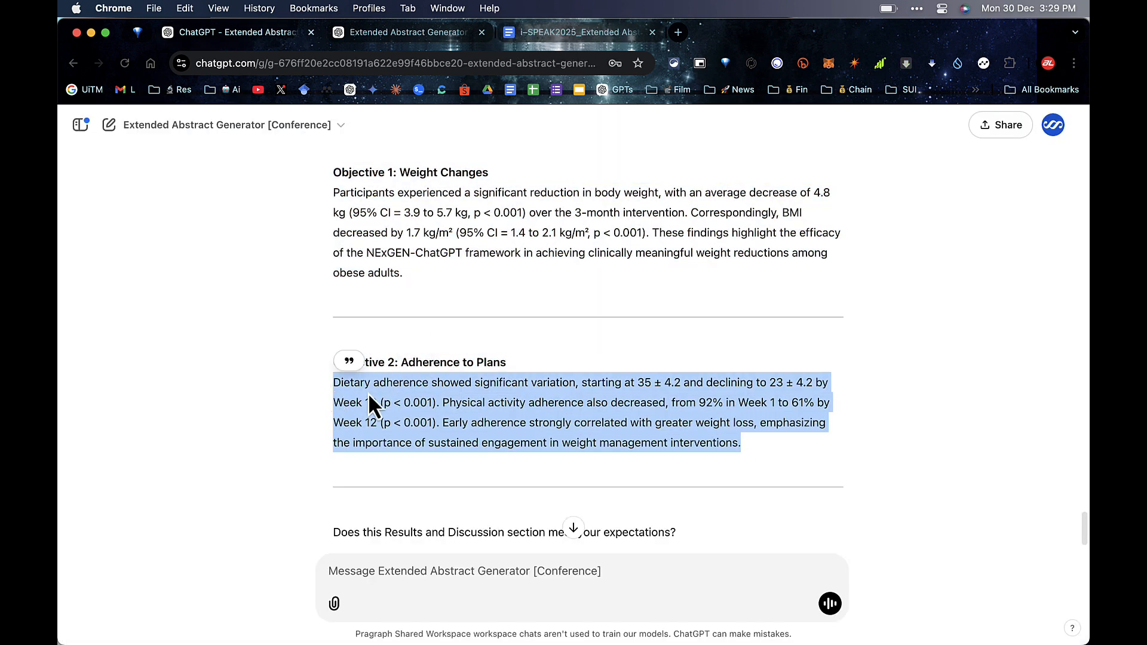
pyautogui.rightClick(368, 391)
pyautogui.click(389, 422)
pyautogui.click(545, 32)
pyautogui.scroll(-1, 507, 418)
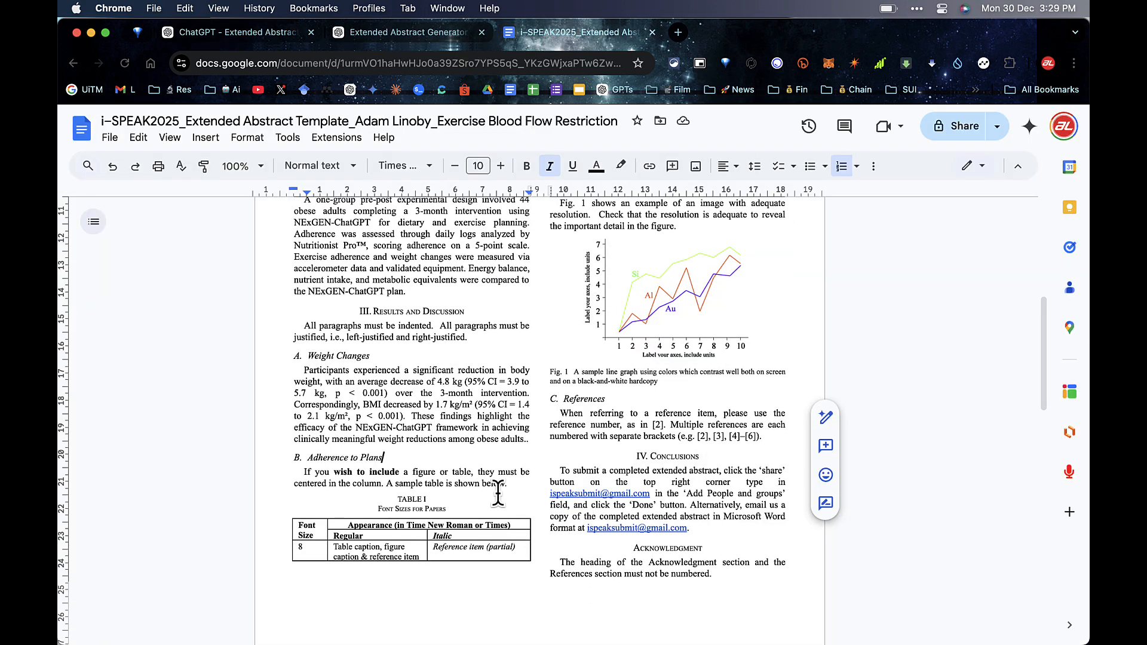
pyautogui.moveTo(507, 484); pyautogui.dragTo(304, 472)
pyautogui.click(138, 137)
pyautogui.click(191, 290)
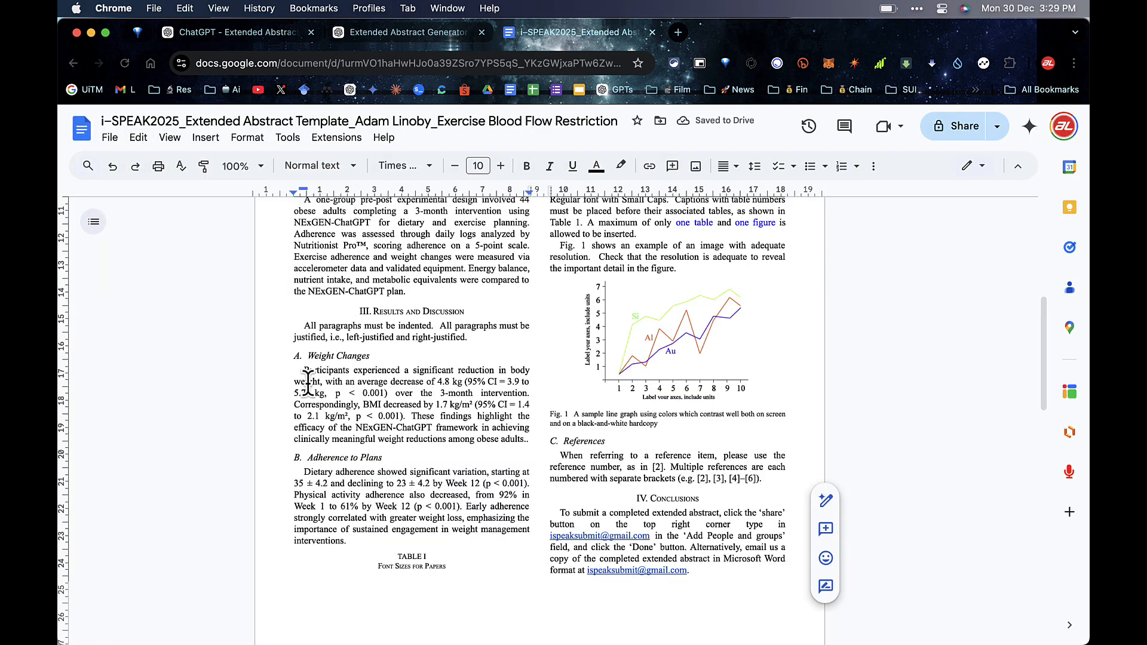
pyautogui.scroll(2, 666, 490)
pyautogui.click(763, 464)
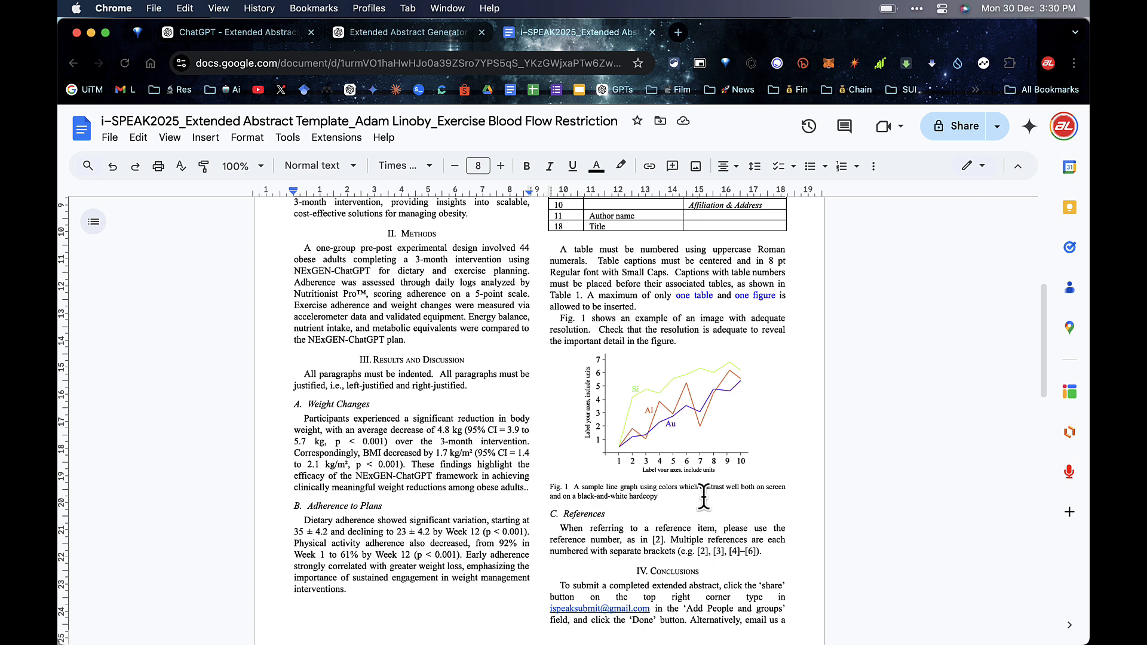
# Step: Copy the line-graph figure with its caption below the Weight Changes results and shrink it to fit
pyautogui.moveTo(703, 497); pyautogui.dragTo(595, 387)
pyautogui.rightClick(604, 389)
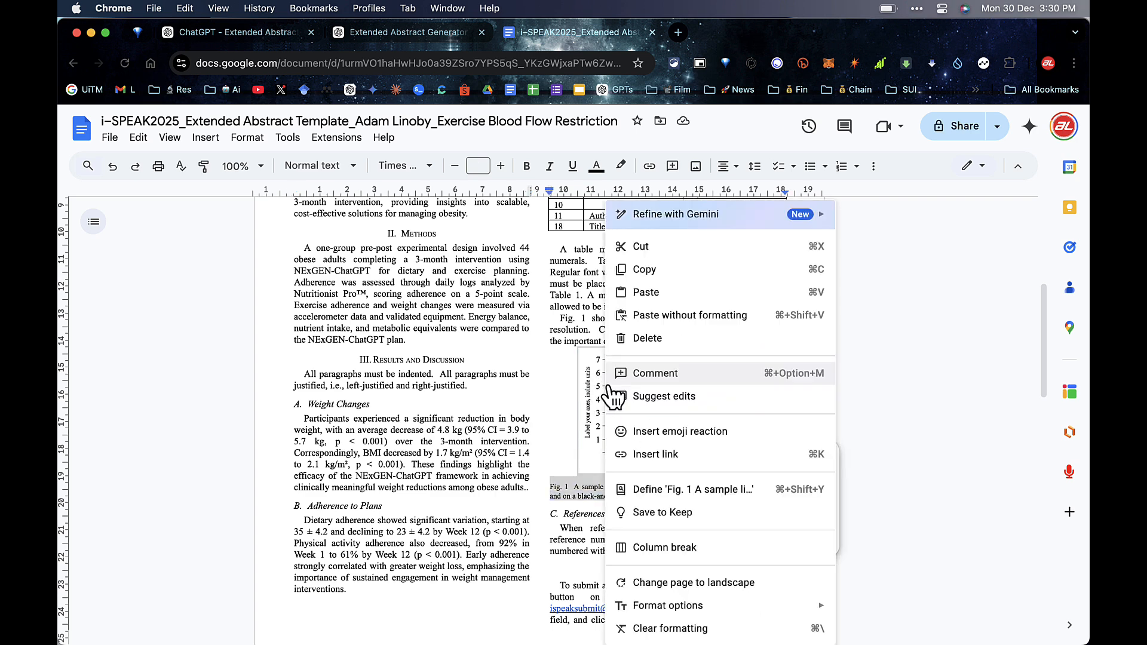
pyautogui.click(645, 270)
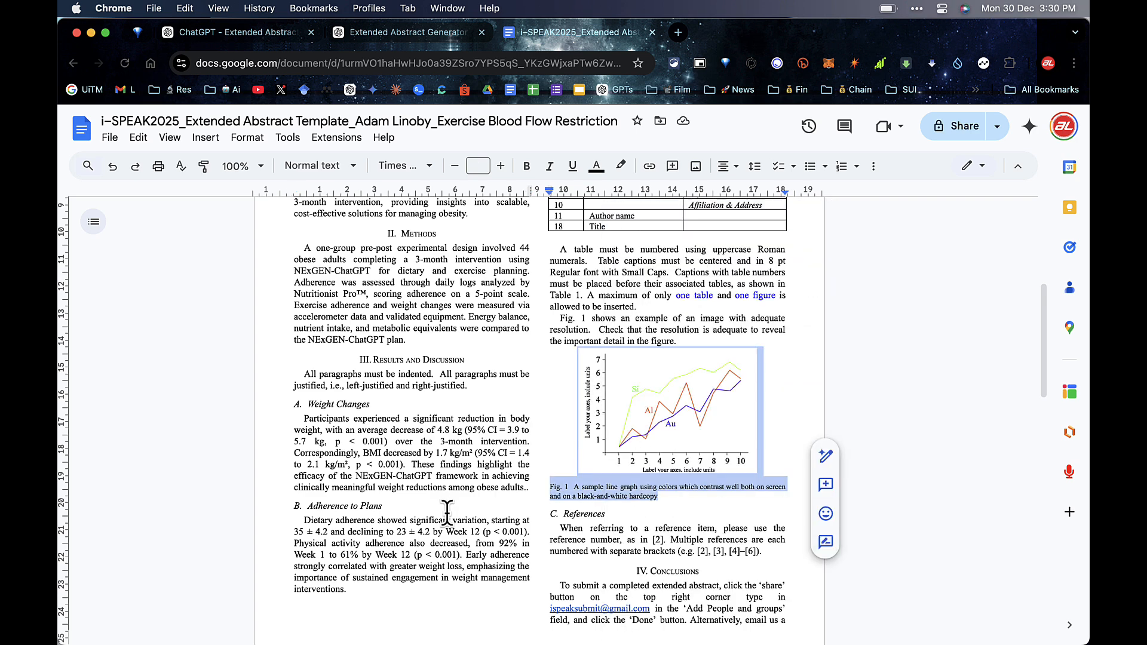
pyautogui.click(533, 490)
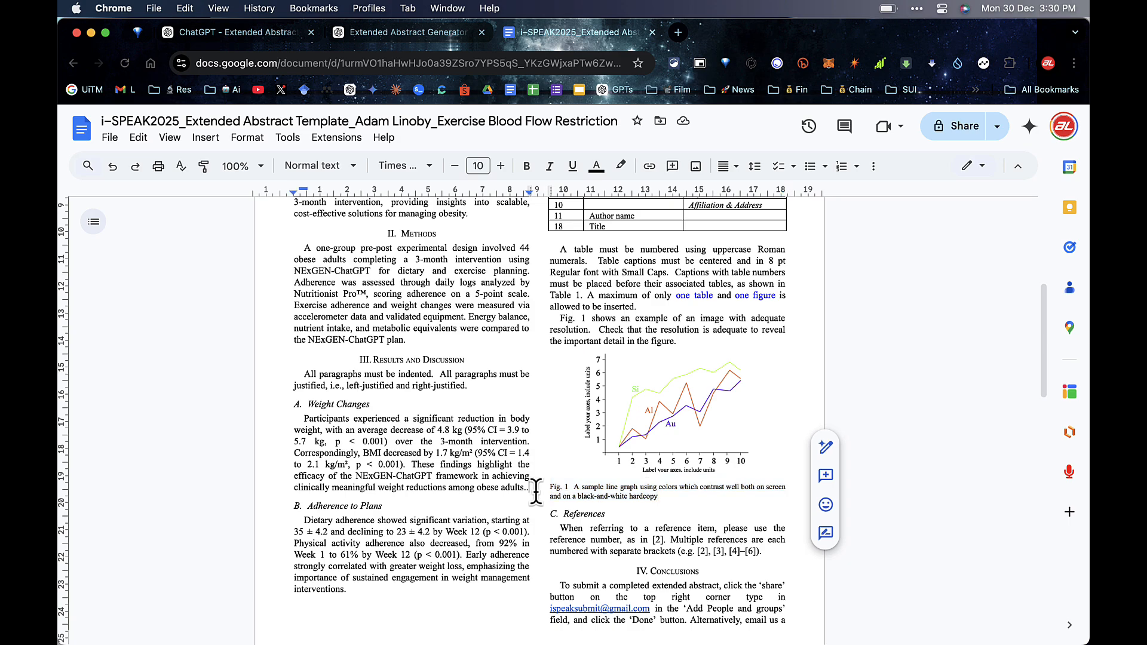
pyautogui.press('Return')
pyautogui.press('cmd+v')
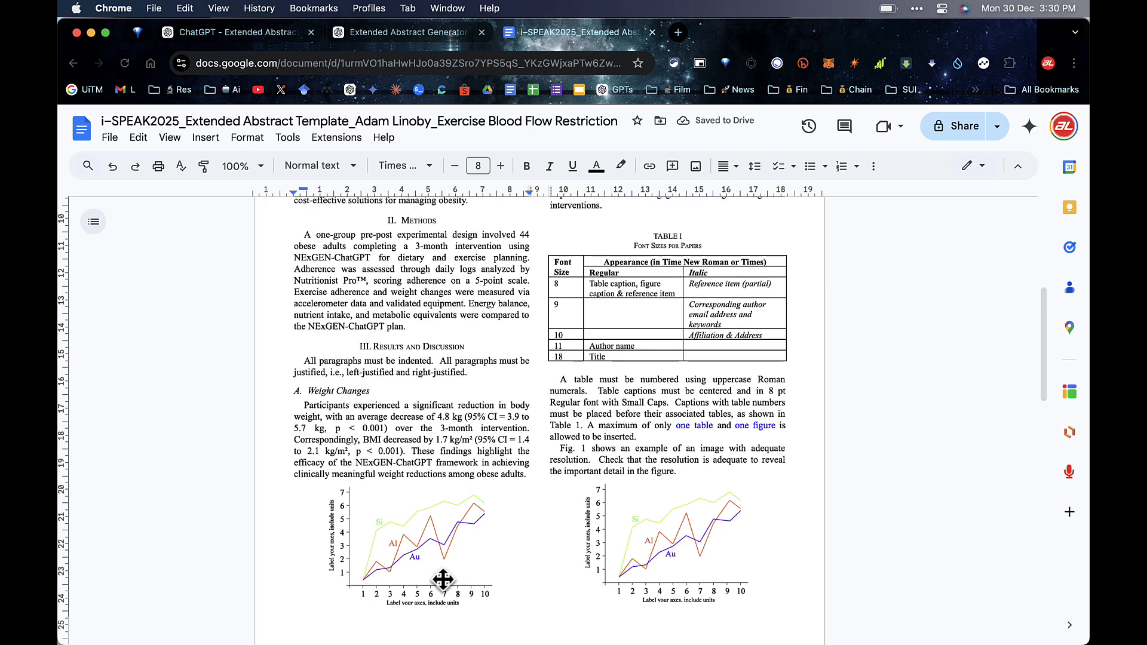
pyautogui.click(441, 578)
pyautogui.moveTo(487, 593); pyautogui.dragTo(489, 597)
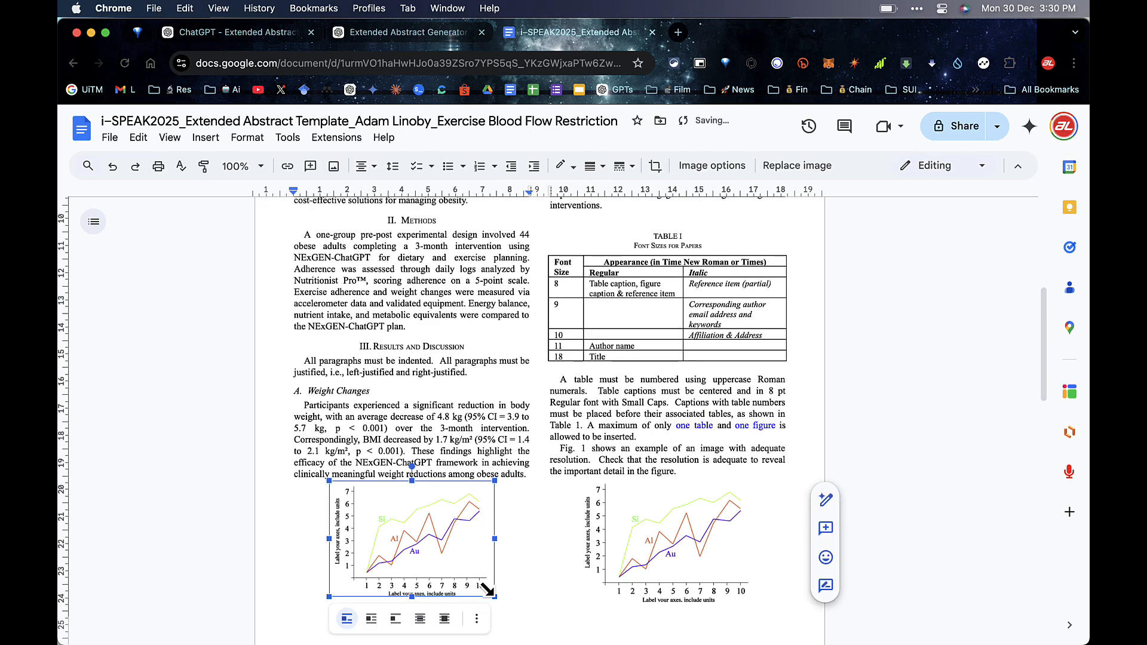
pyautogui.click(535, 550)
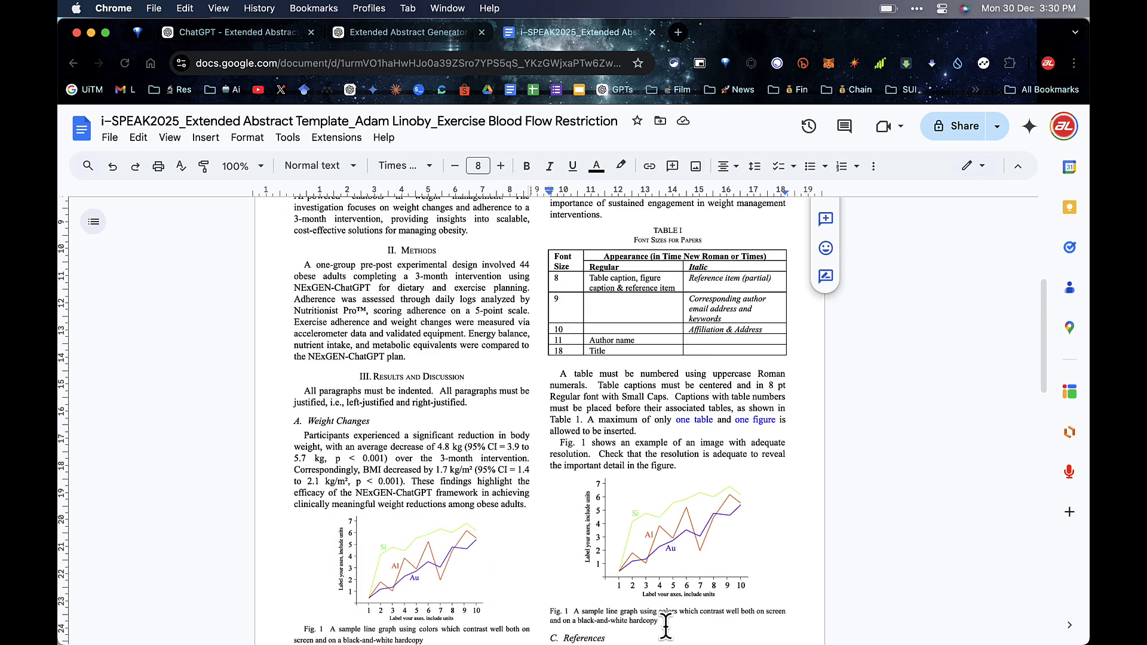
# Step: Delete the template table instructions, the duplicate sample figure and the reference-numbering guidance paragraph
pyautogui.moveTo(665, 627); pyautogui.dragTo(555, 377)
pyautogui.press('BackSpace')
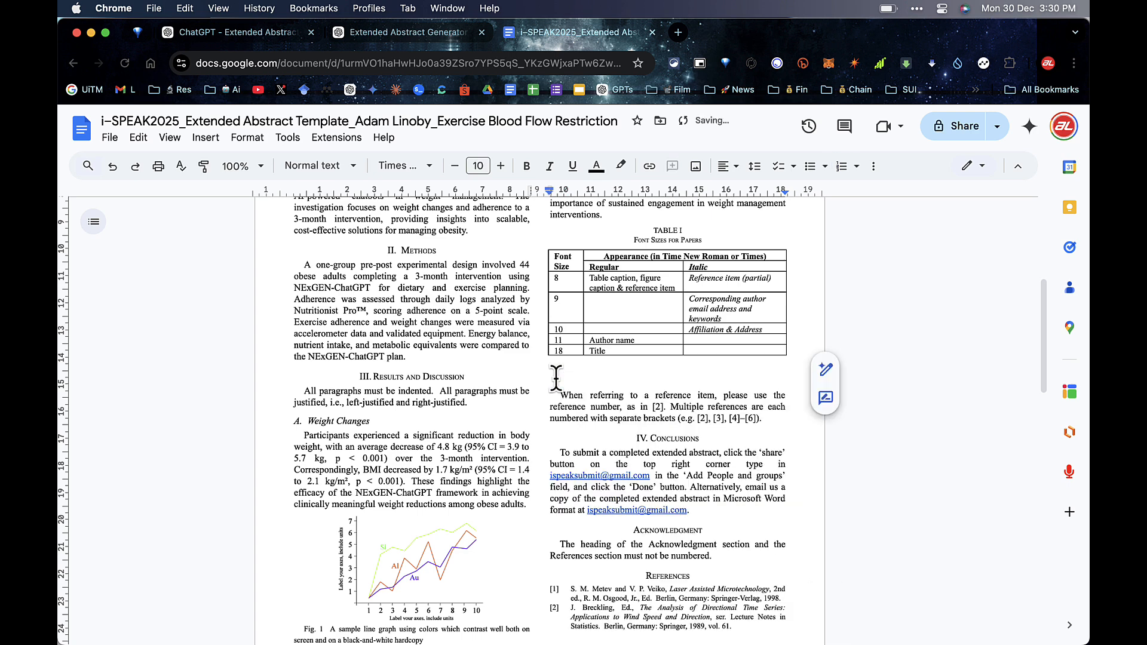
pyautogui.moveTo(698, 438); pyautogui.dragTo(759, 418)
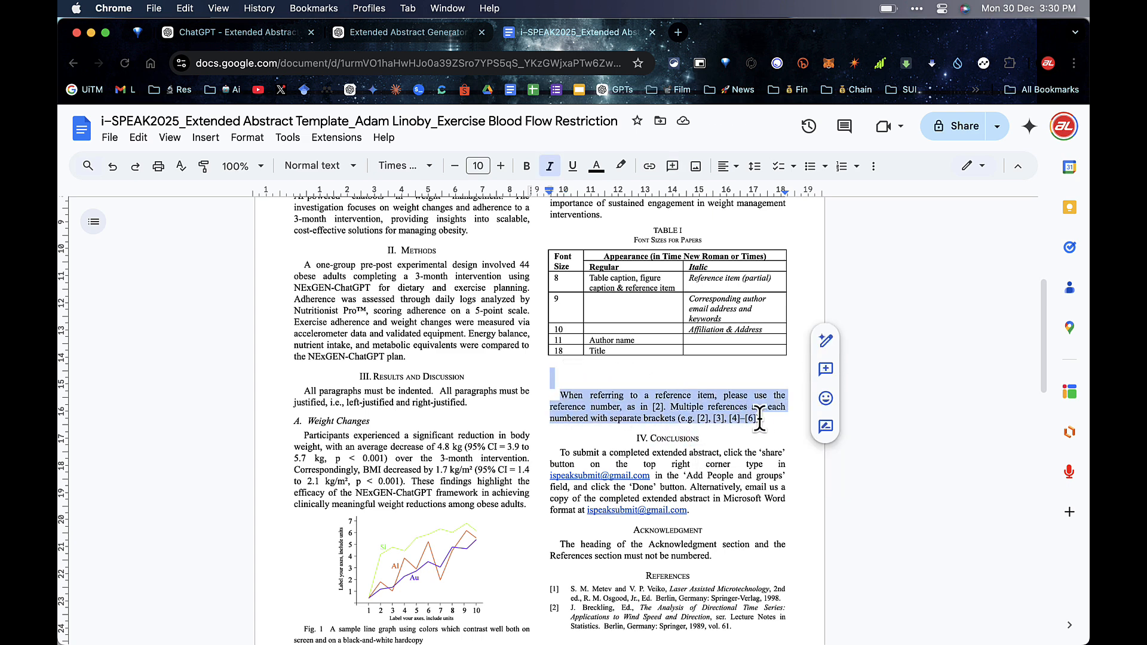
pyautogui.press('BackSpace')
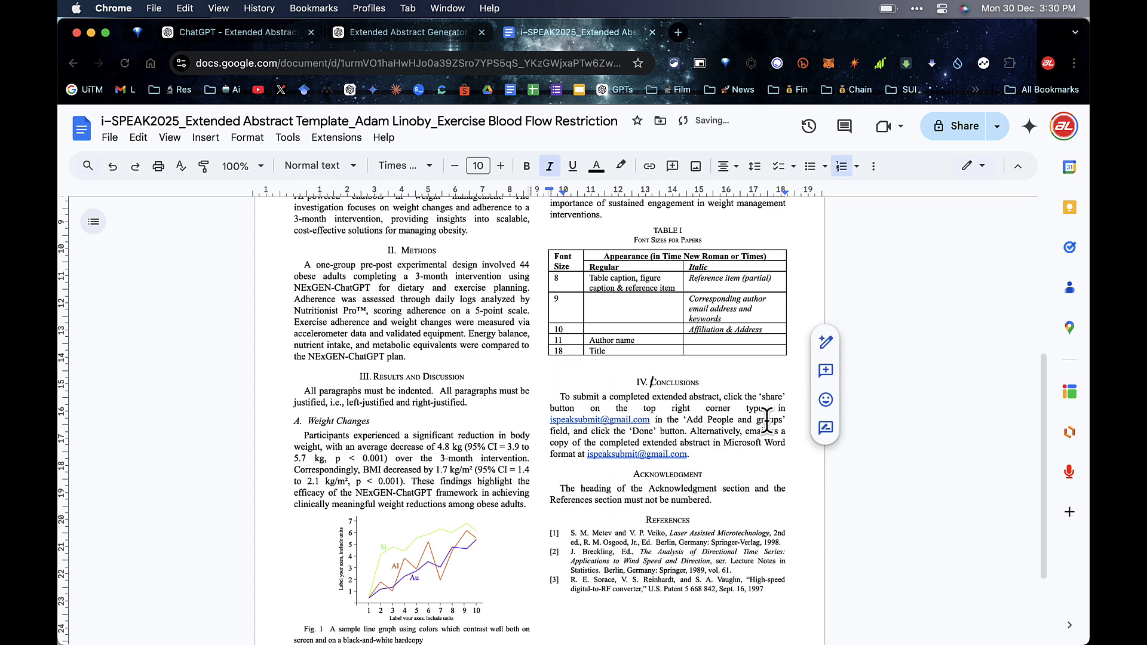
pyautogui.hotkey('ctrl', 'shift', 'Tab')
pyautogui.scroll(-2, 472, 304)
# Step: Reply 'Yes' to approve the Results and Discussion section
pyautogui.click(446, 571)
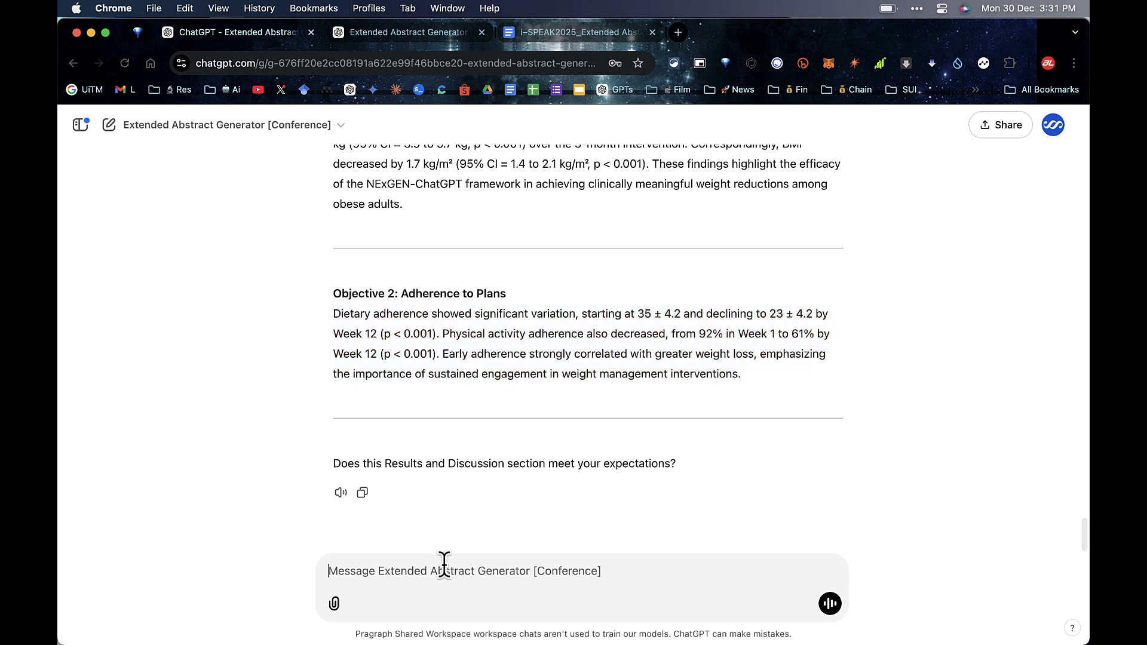
pyautogui.write('Yes')
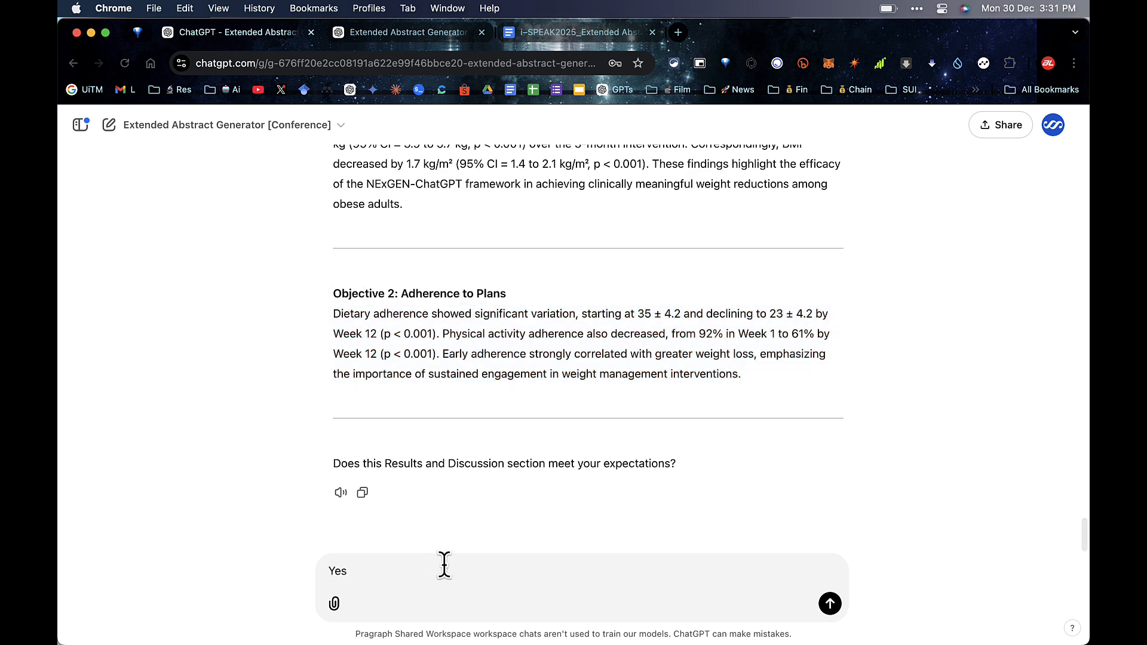
pyautogui.press('Return')
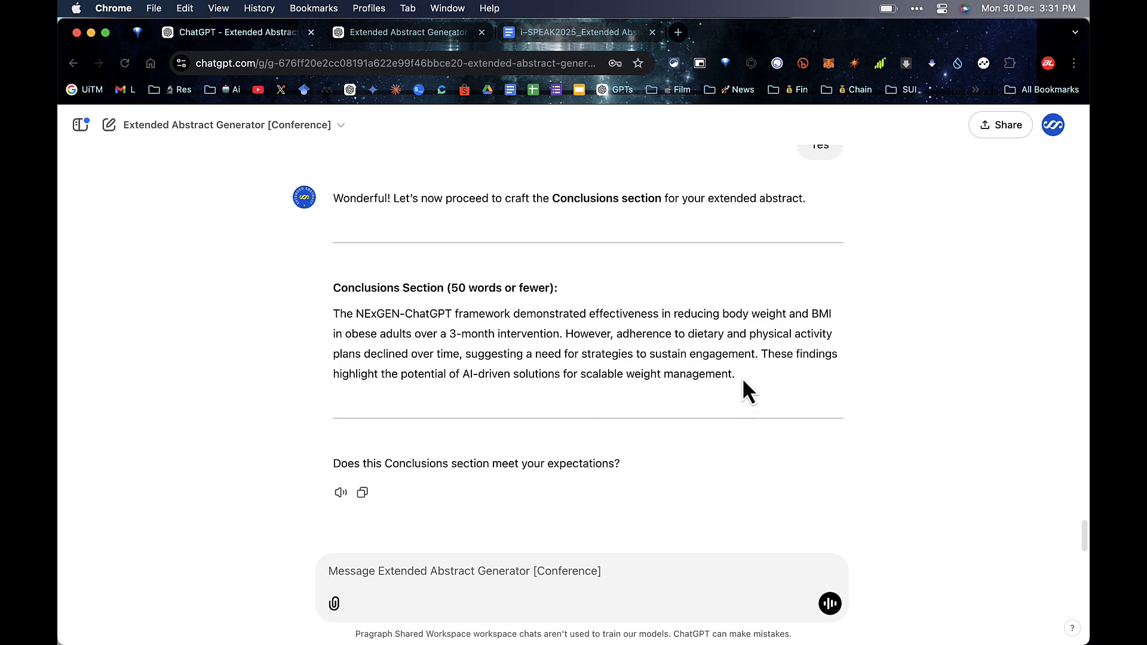
# Step: Copy the generated 50-word Conclusions paragraph on the NExGEN-ChatGPT framework
pyautogui.moveTo(742, 378); pyautogui.dragTo(325, 318)
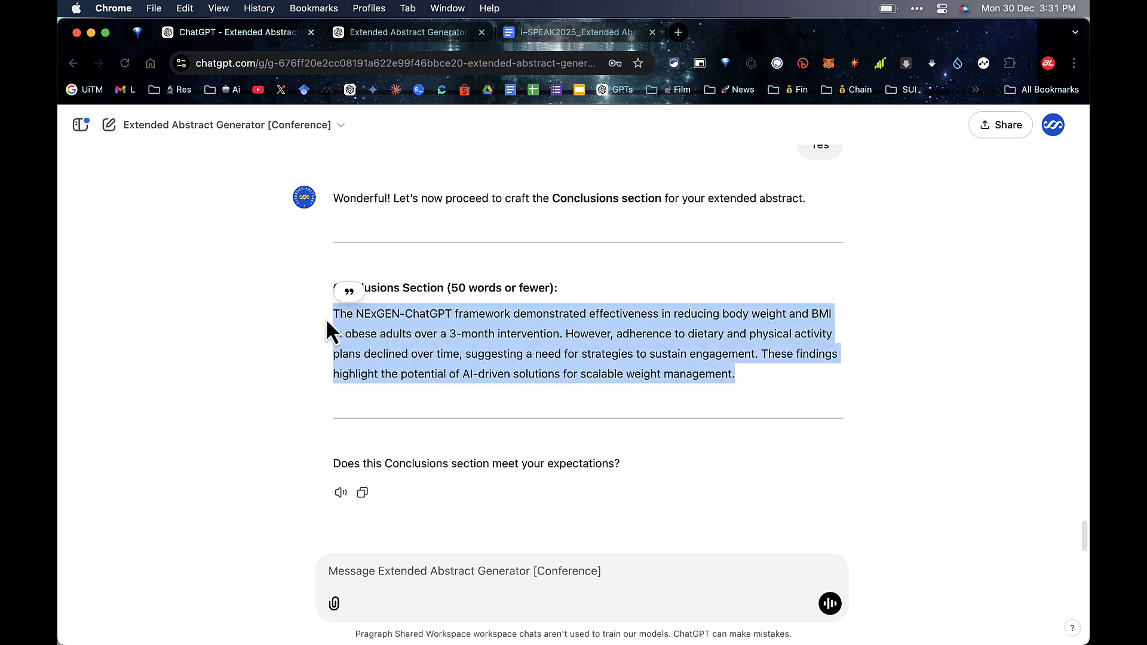
pyautogui.rightClick(374, 331)
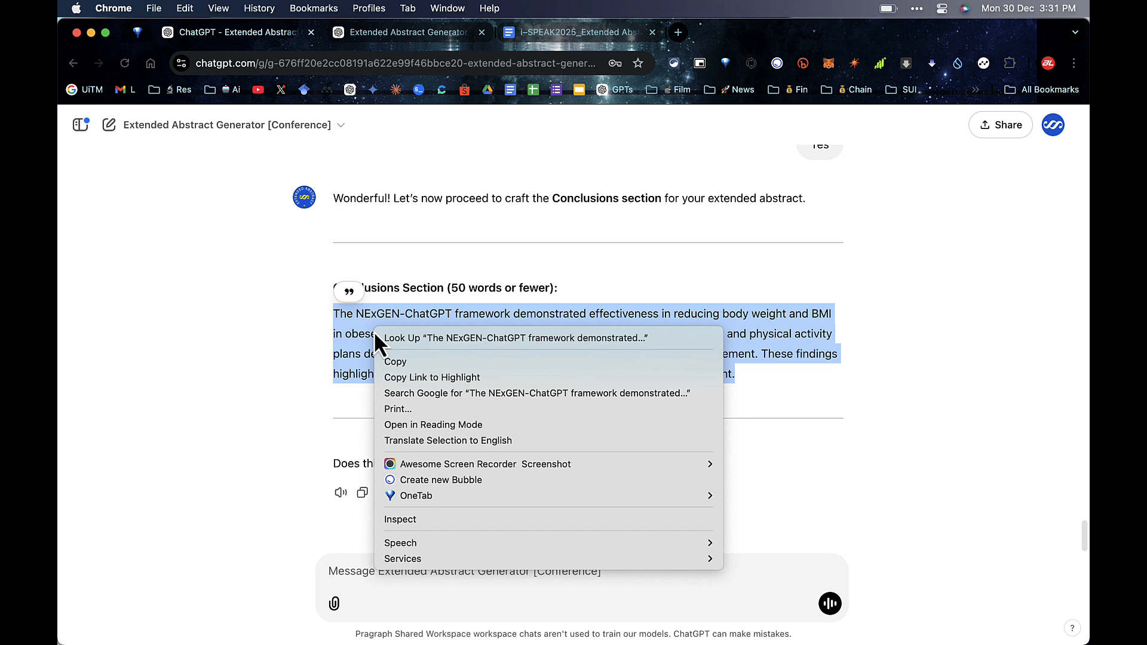
pyautogui.click(394, 362)
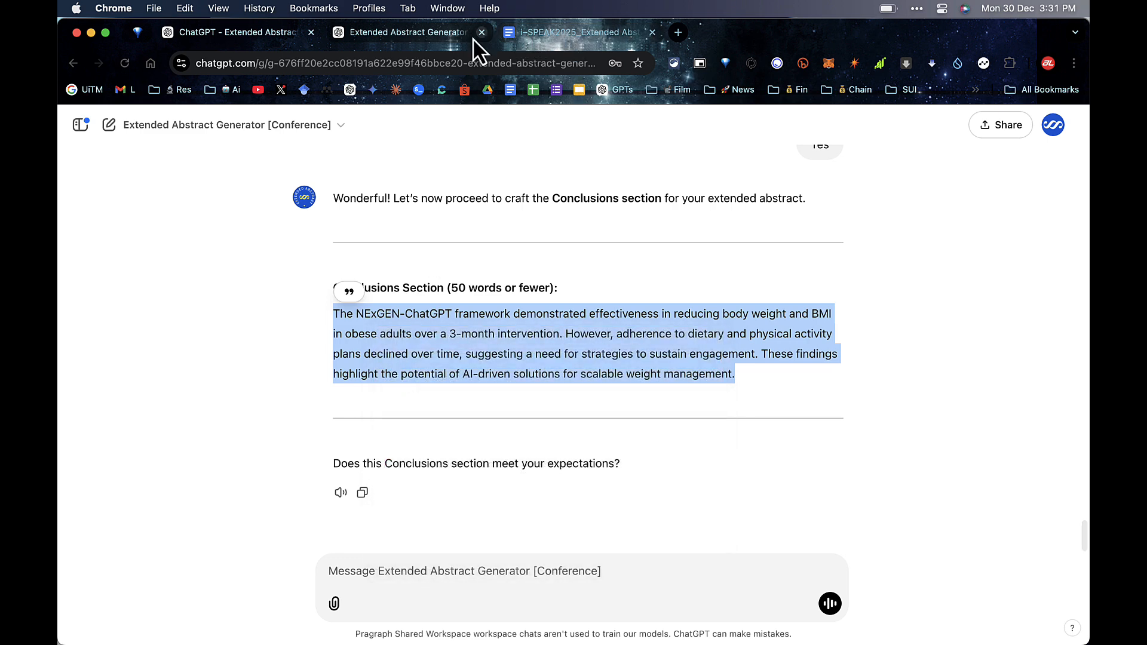
# Step: Replace the template Conclusions text with the NExGEN-ChatGPT paragraph as plain text, keeping the email link separate
pyautogui.click(534, 36)
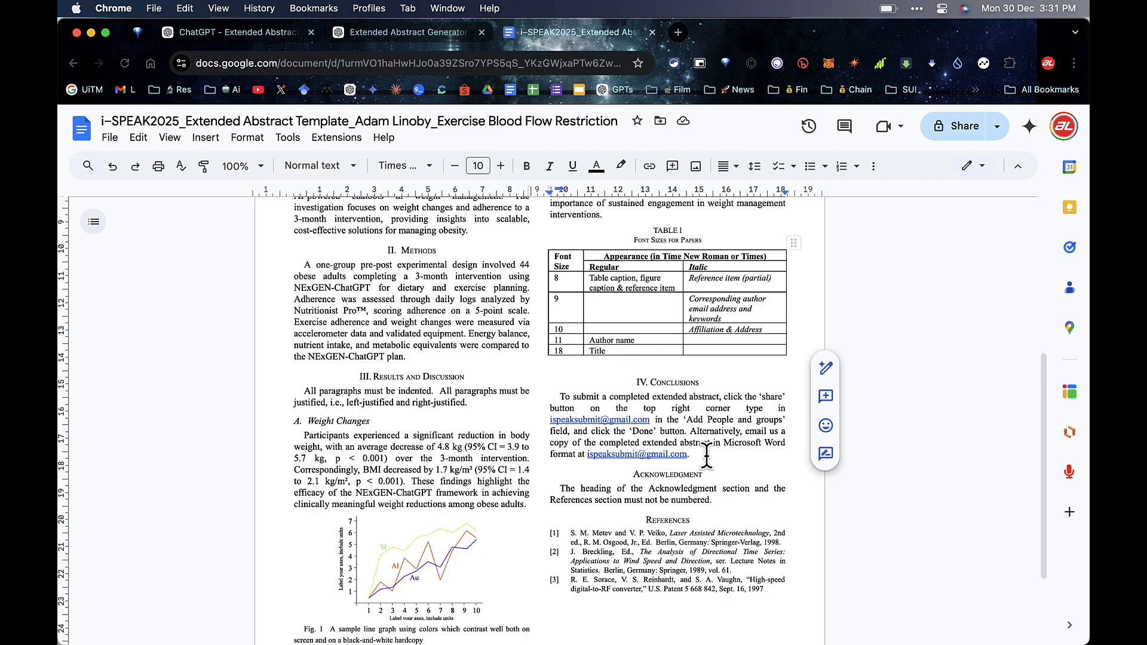
pyautogui.click(585, 454)
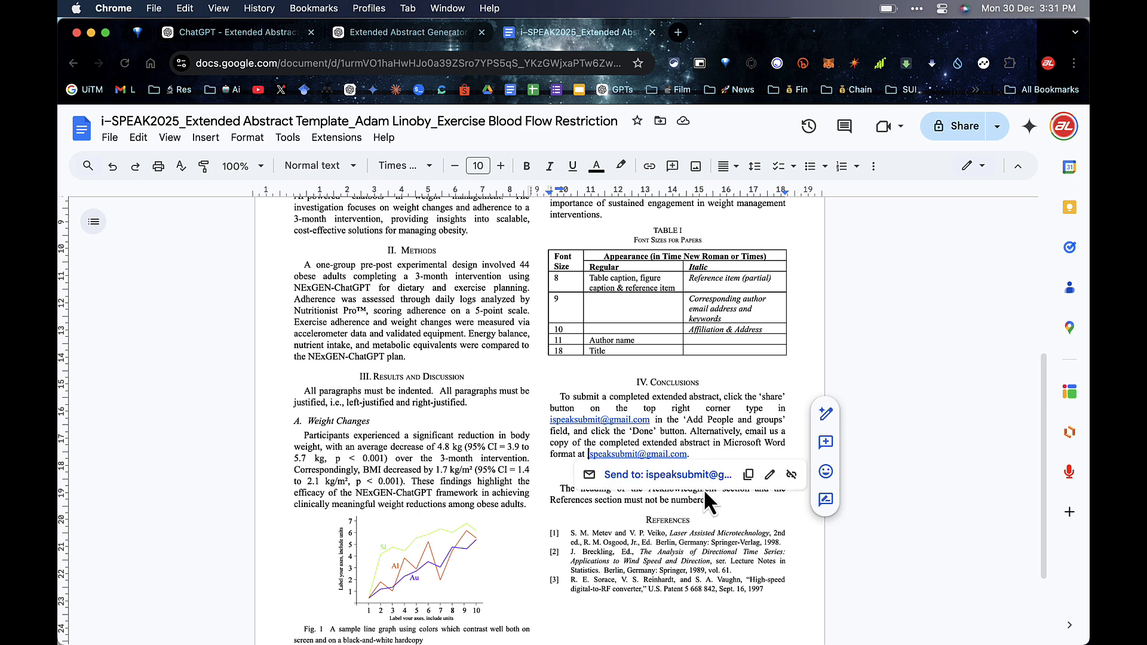
pyautogui.press('Return')
pyautogui.press('Return')
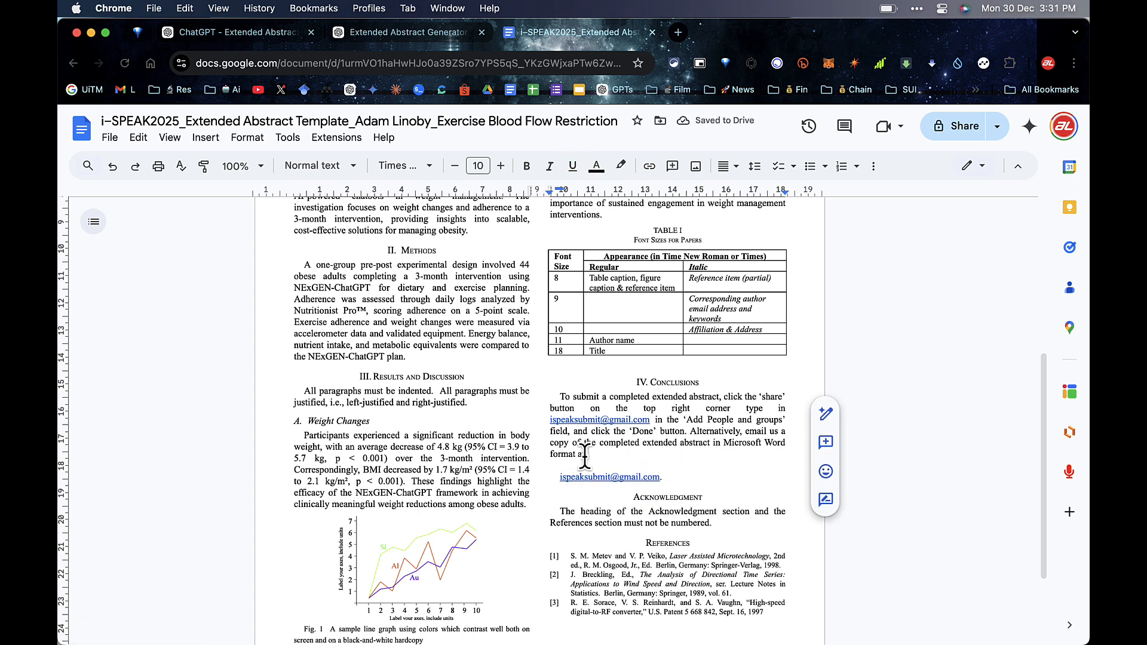
pyautogui.moveTo(584, 454); pyautogui.dragTo(559, 397)
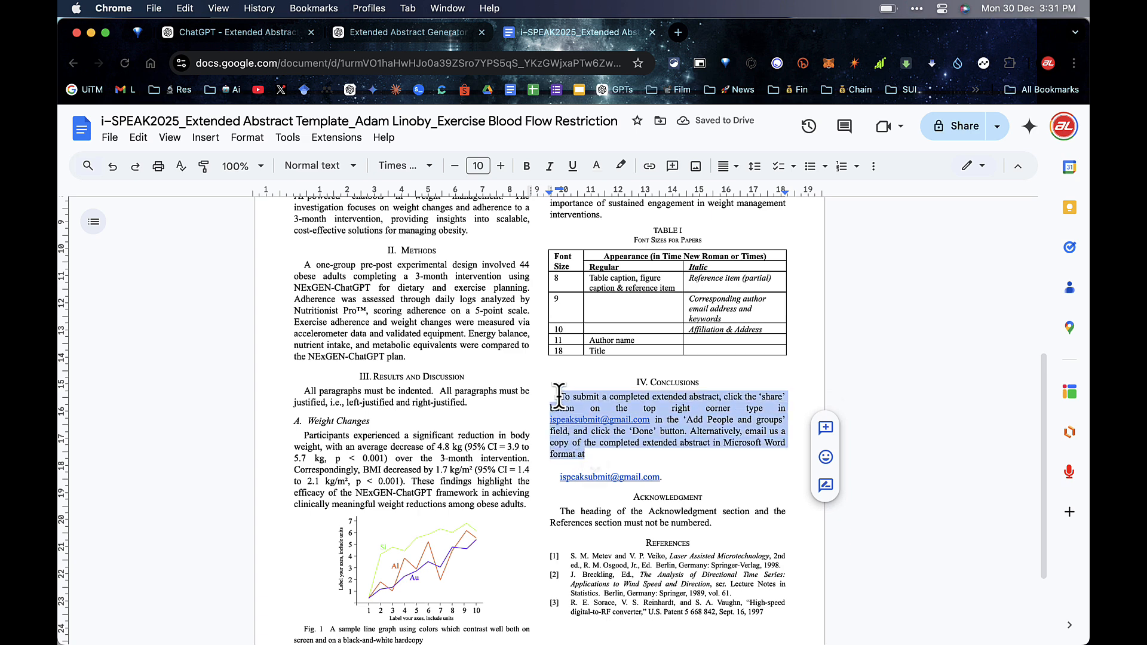
pyautogui.click(138, 137)
pyautogui.click(171, 290)
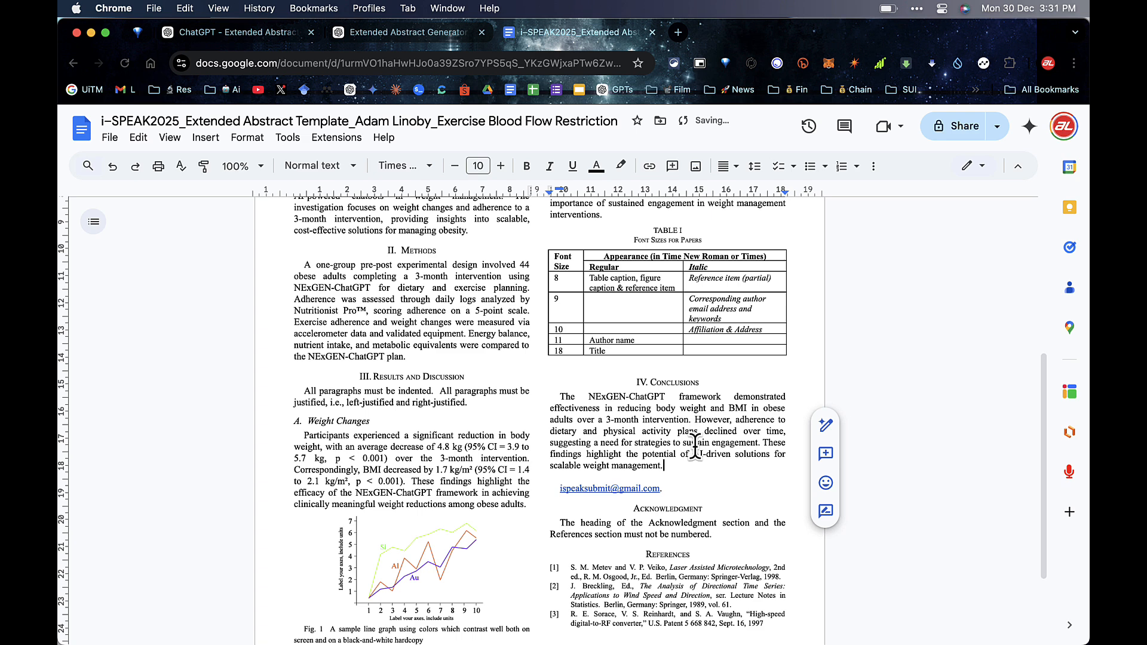
pyautogui.click(684, 465)
pyautogui.scroll(-2, 684, 465)
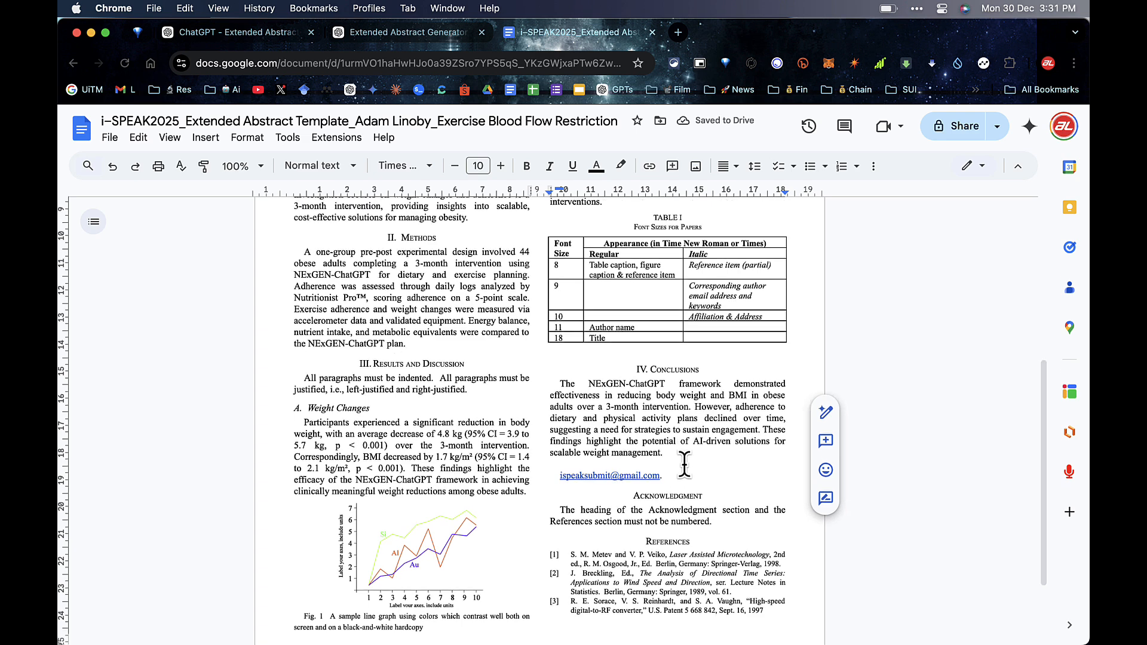
pyautogui.hotkey('ctrl', 'shift', 'Tab')
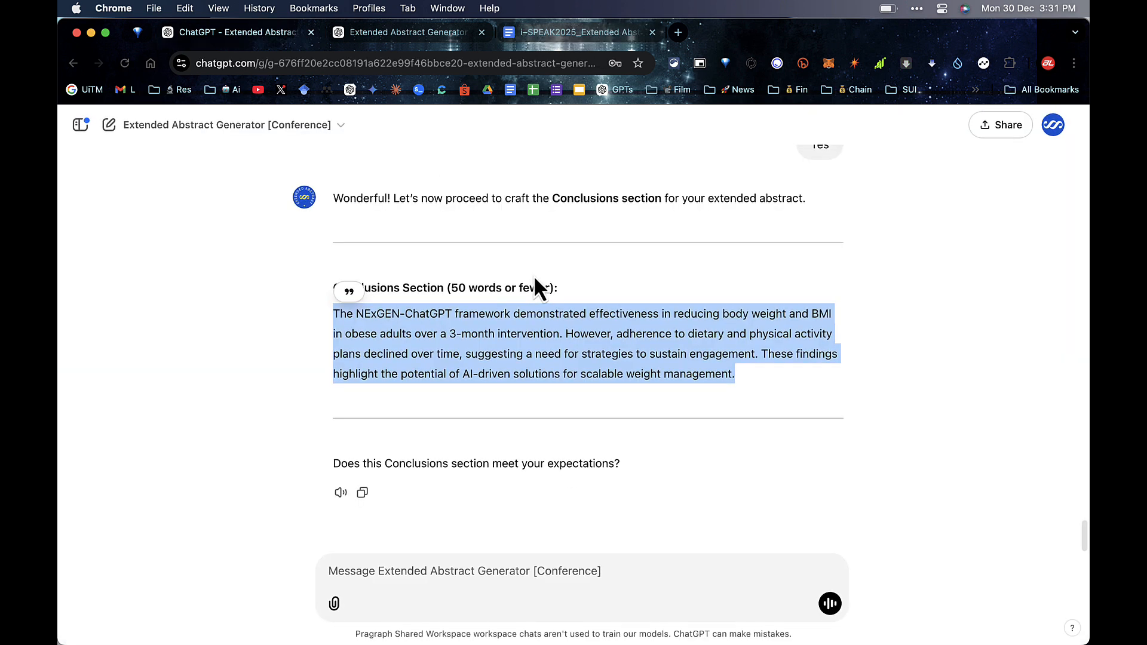
# Step: Reply 'Yes' to approve the Conclusions section
pyautogui.click(467, 580)
pyautogui.write('Yes')
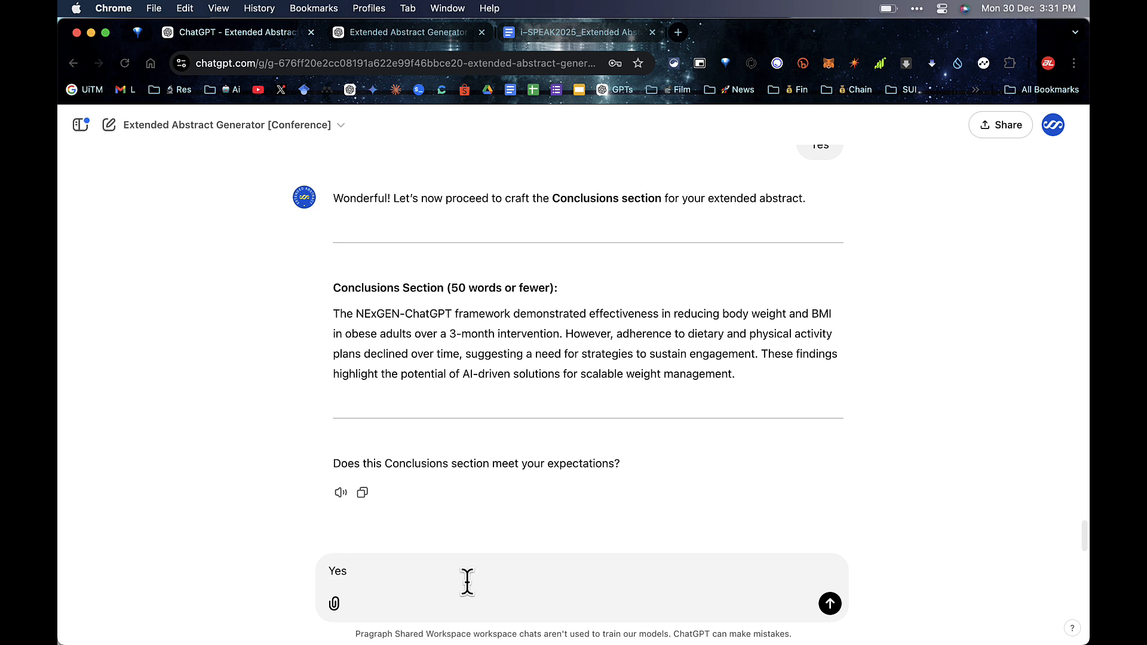
pyautogui.press('Return')
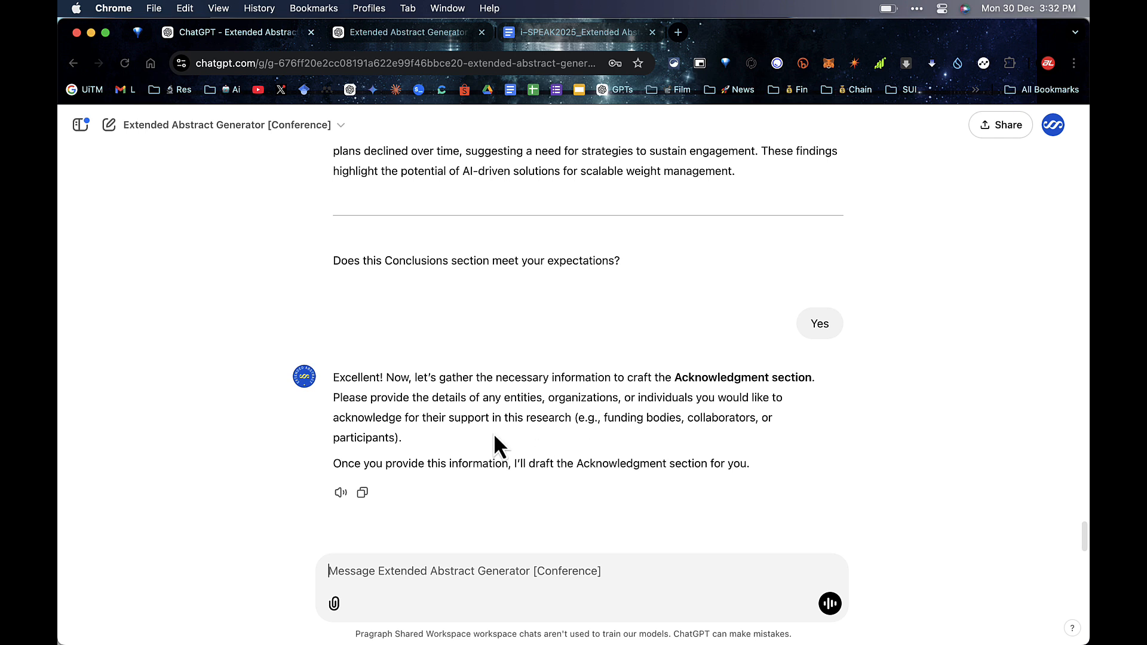
# Step: Send the participants, colleague and funding grant details for the Acknowledgment, removing the extra space first
pyautogui.moveTo(446, 377); pyautogui.dragTo(597, 426)
pyautogui.click(597, 425)
pyautogui.press('super+v')
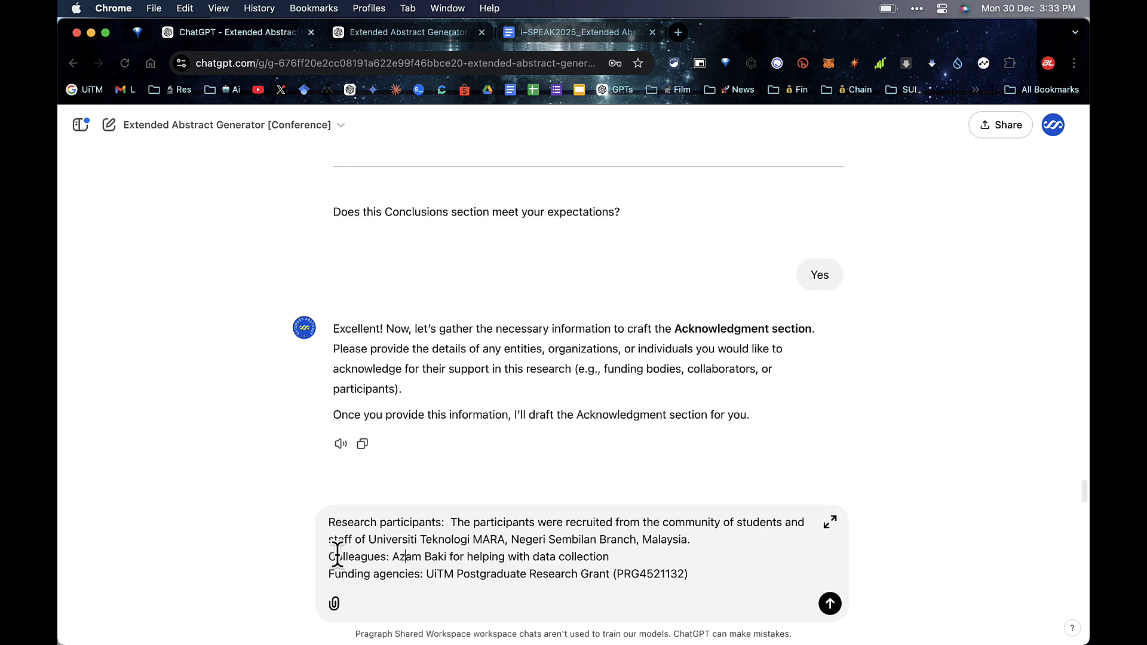
pyautogui.moveTo(331, 556); pyautogui.dragTo(532, 577)
pyautogui.click(535, 577)
pyautogui.click(451, 522)
pyautogui.press('BackSpace')
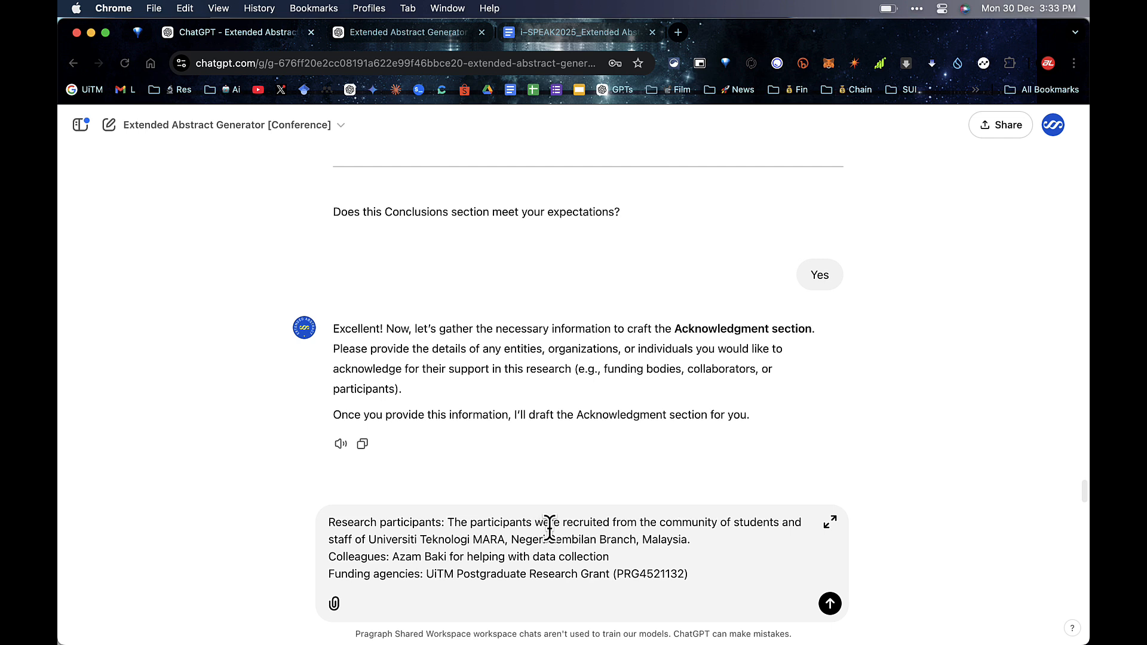
pyautogui.moveTo(691, 540); pyautogui.dragTo(450, 522)
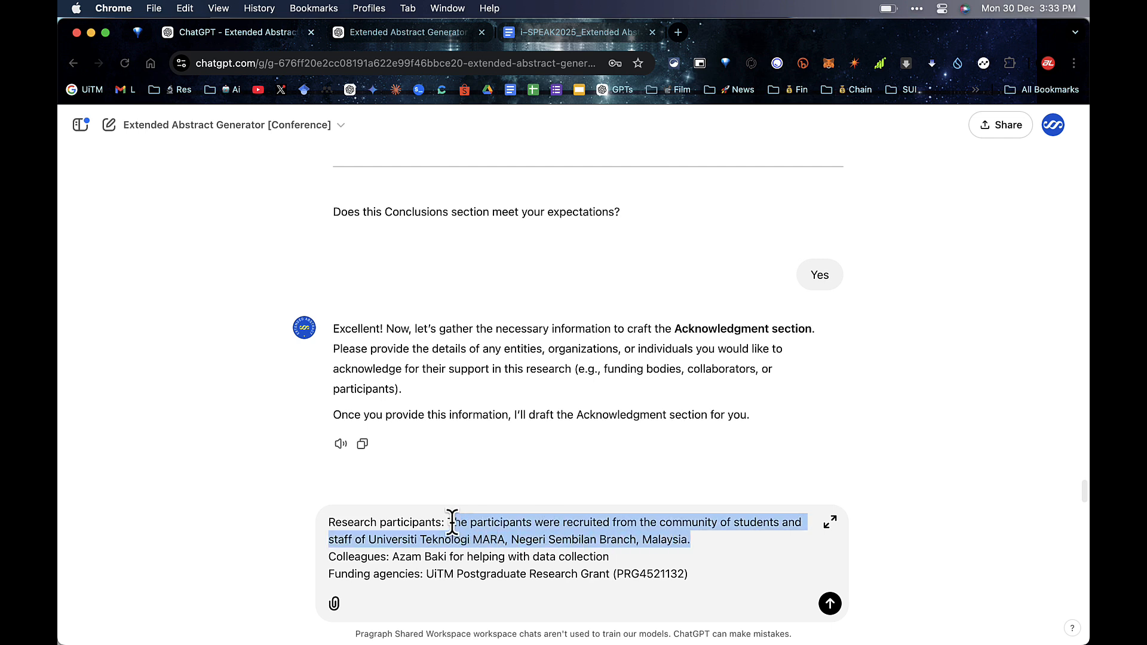
pyautogui.moveTo(612, 557); pyautogui.dragTo(705, 575)
pyautogui.click(705, 575)
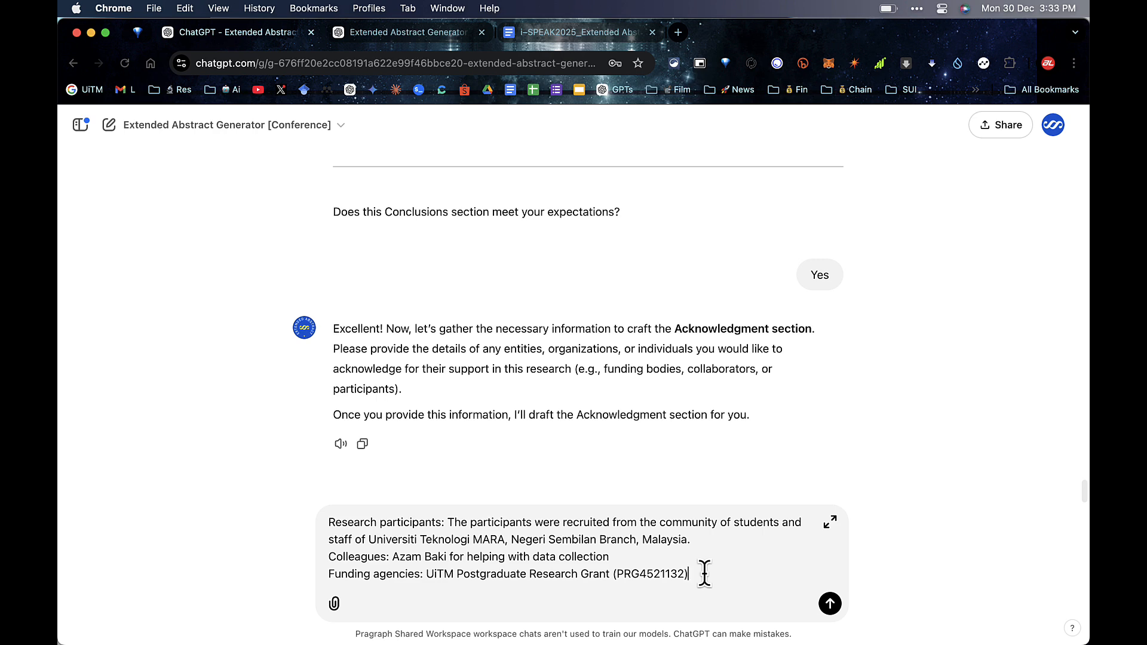
pyautogui.press('Return')
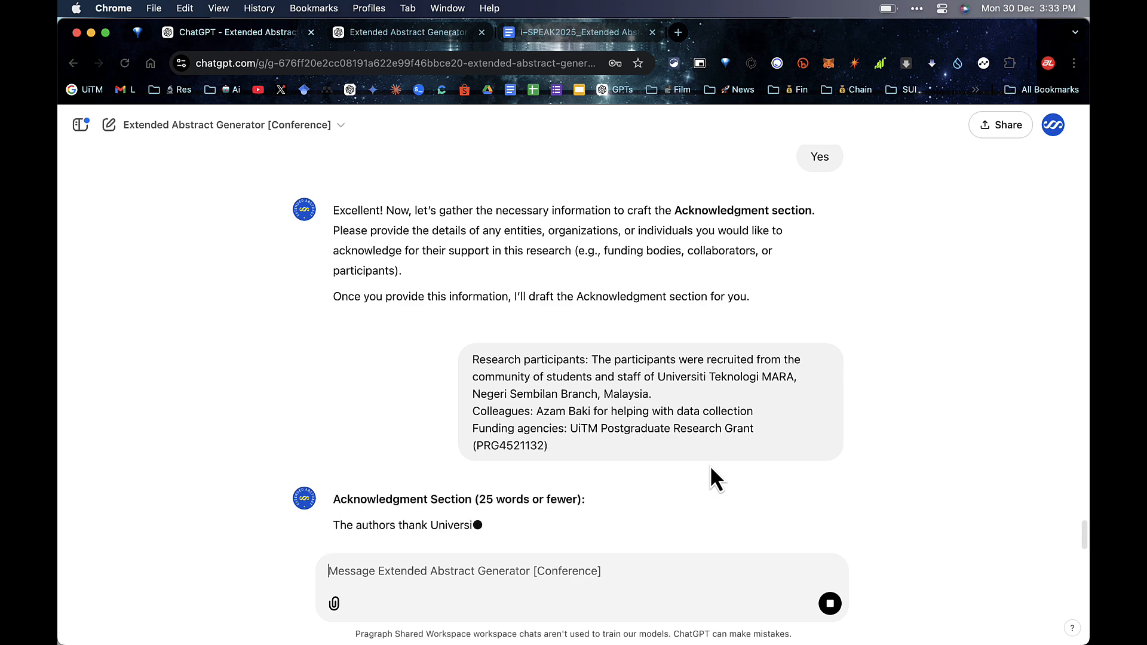
# Step: Copy ChatGPT's 25-word acknowledgment sentence
pyautogui.scroll(2, 711, 467)
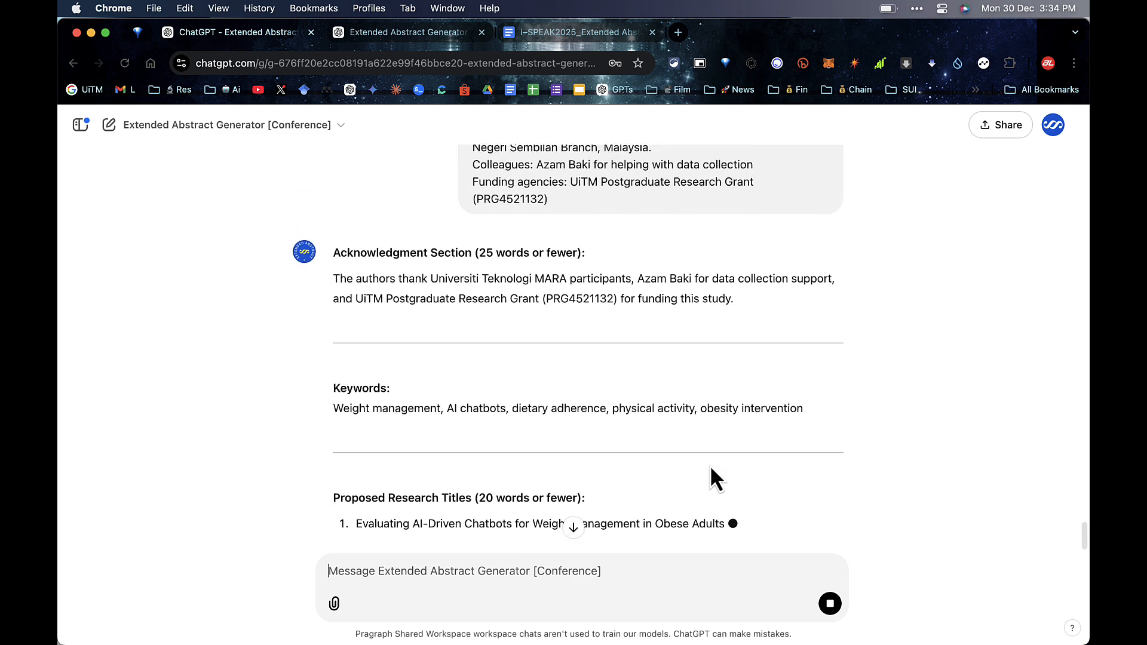
pyautogui.scroll(-1, 711, 467)
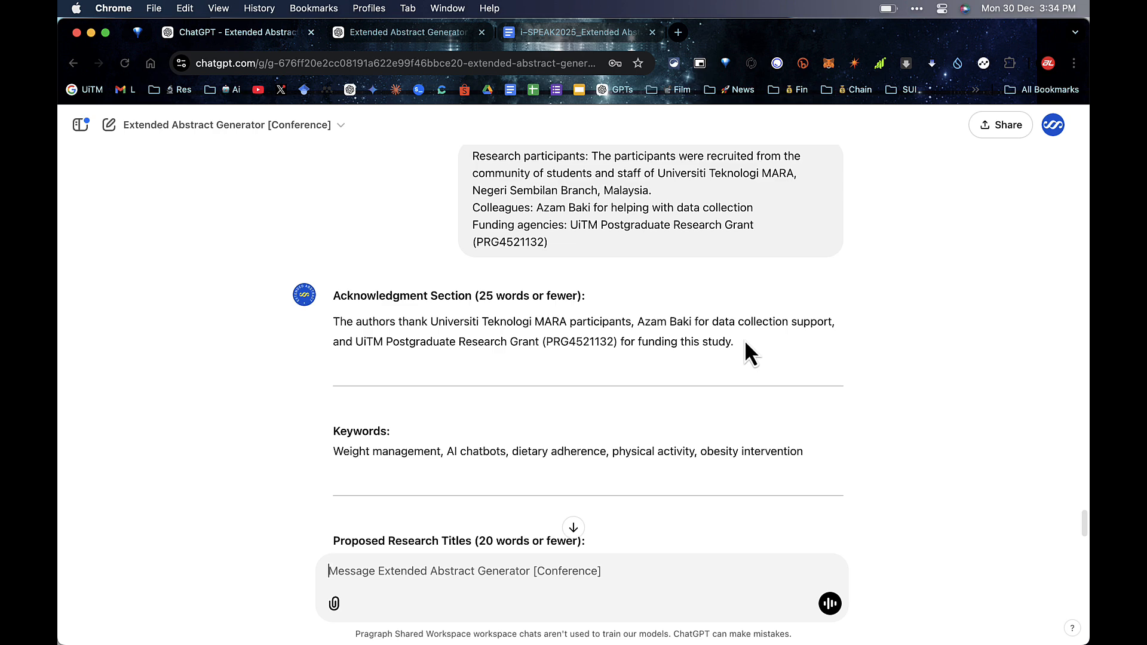
pyautogui.moveTo(741, 342); pyautogui.dragTo(332, 320)
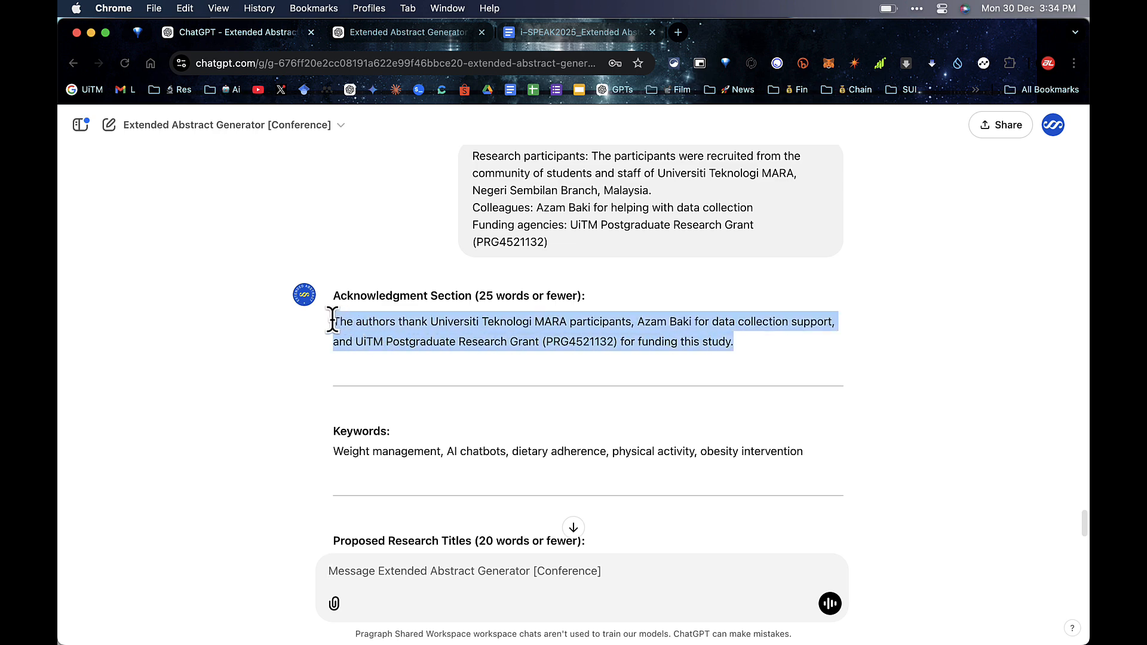
pyautogui.rightClick(371, 334)
pyautogui.click(392, 364)
# Step: Replace the Docs Acknowledgment placeholder paragraph with the copied sentence, pasted without formatting
pyautogui.click(548, 33)
pyautogui.scroll(-2, 598, 381)
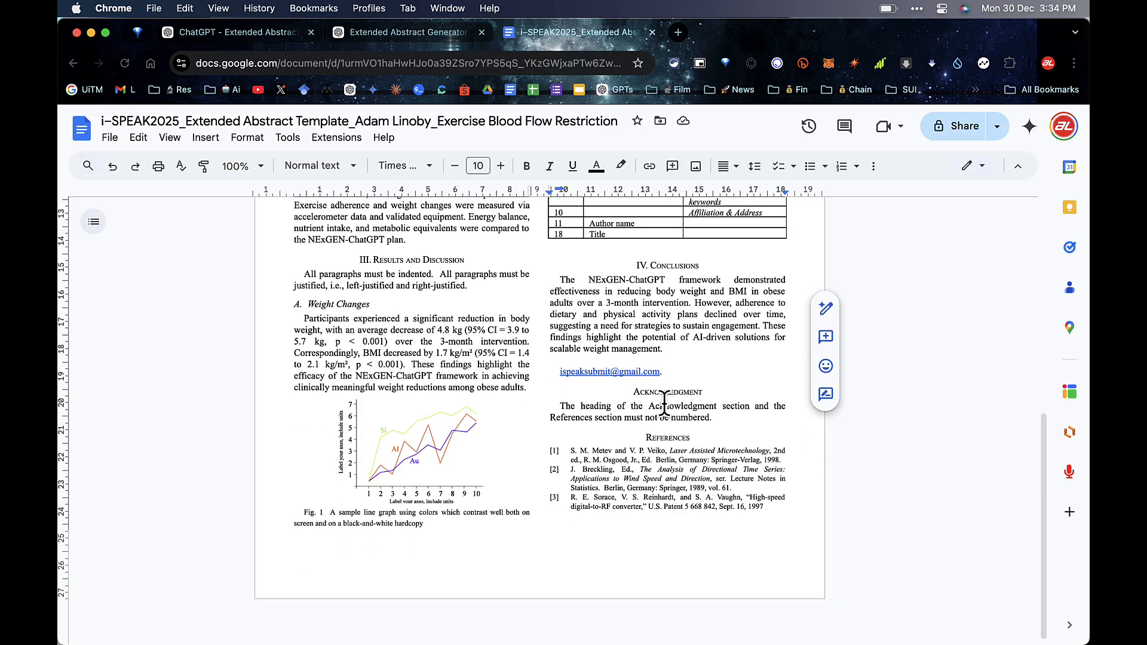
pyautogui.doubleClick(705, 417)
pyautogui.tripleClick(660, 417)
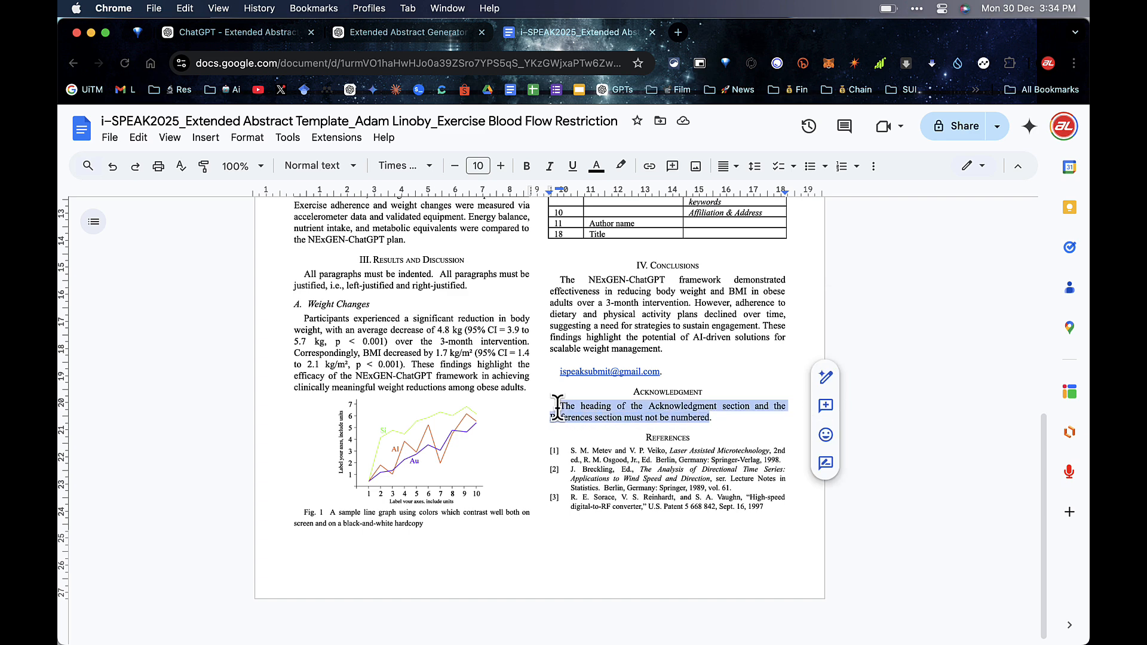
pyautogui.click(137, 139)
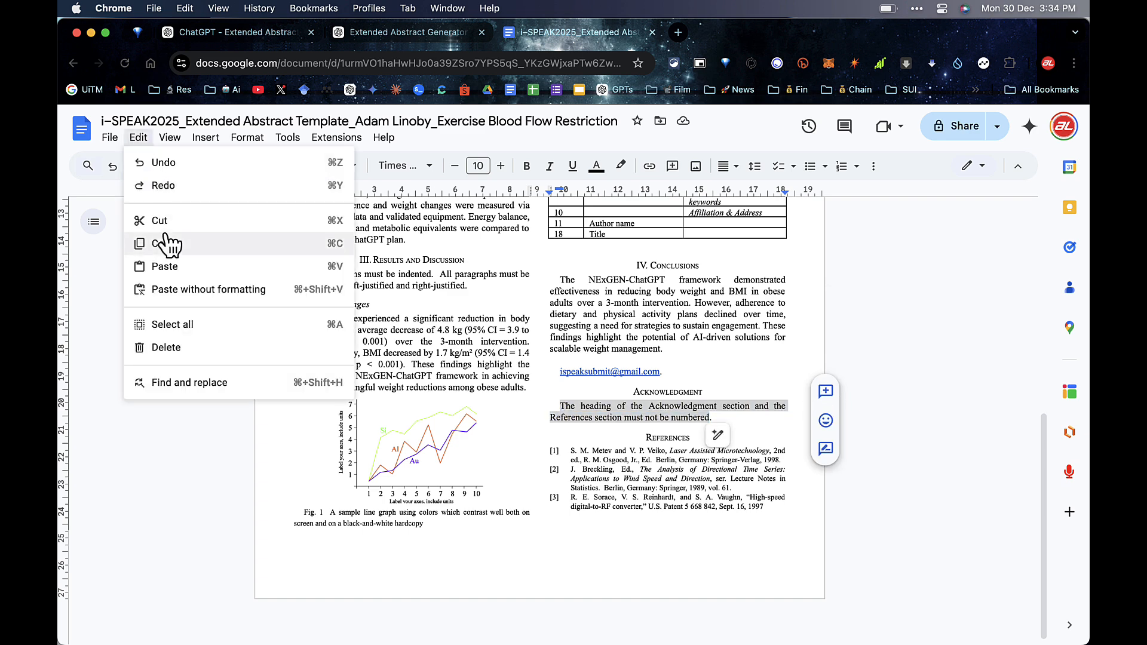
pyautogui.click(173, 289)
# Step: Copy the first proposed title on AI-driven chatbots for weight management, then scroll to the Docs title
pyautogui.hotkey('ctrl', 'shift', 'Tab')
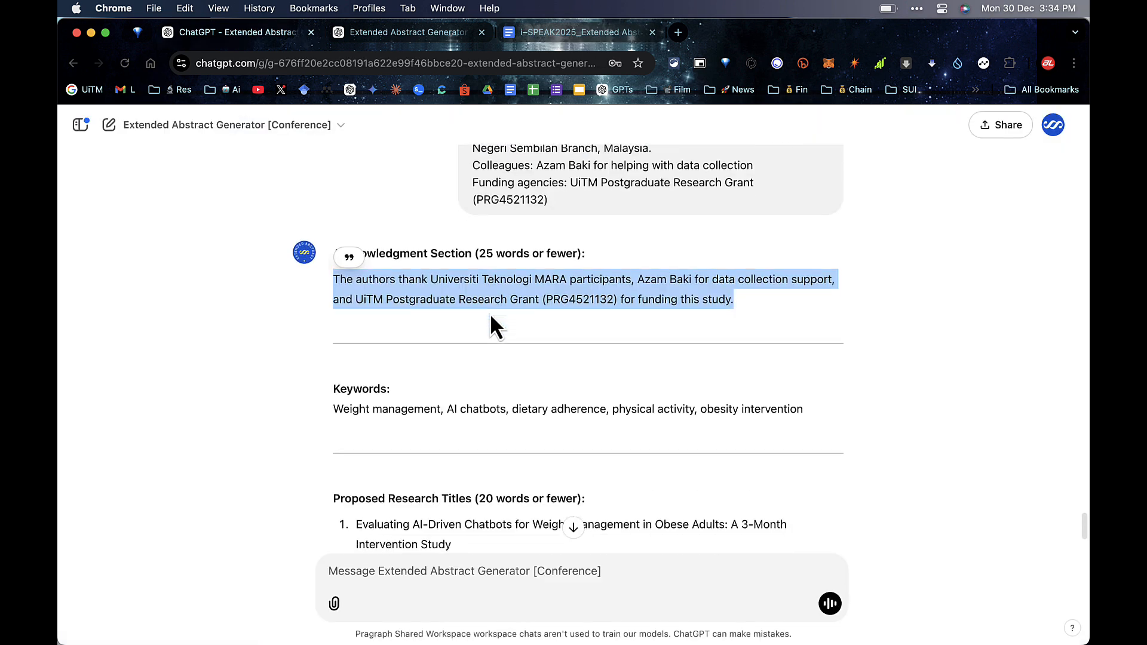
pyautogui.scroll(-5, 490, 313)
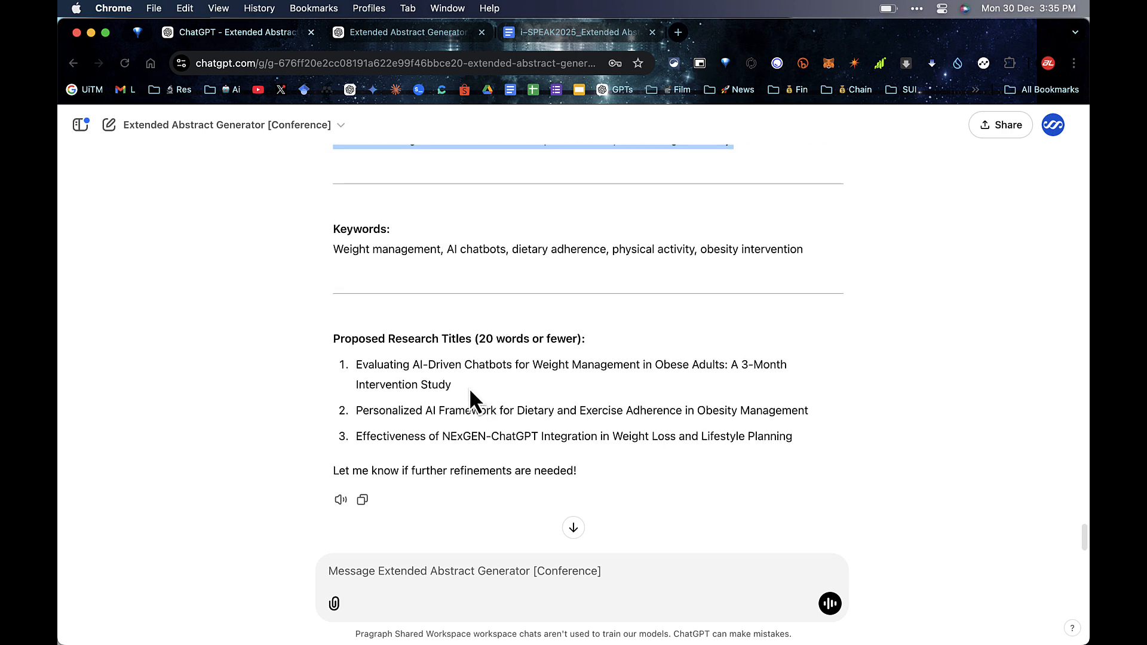
pyautogui.moveTo(470, 391); pyautogui.dragTo(356, 365)
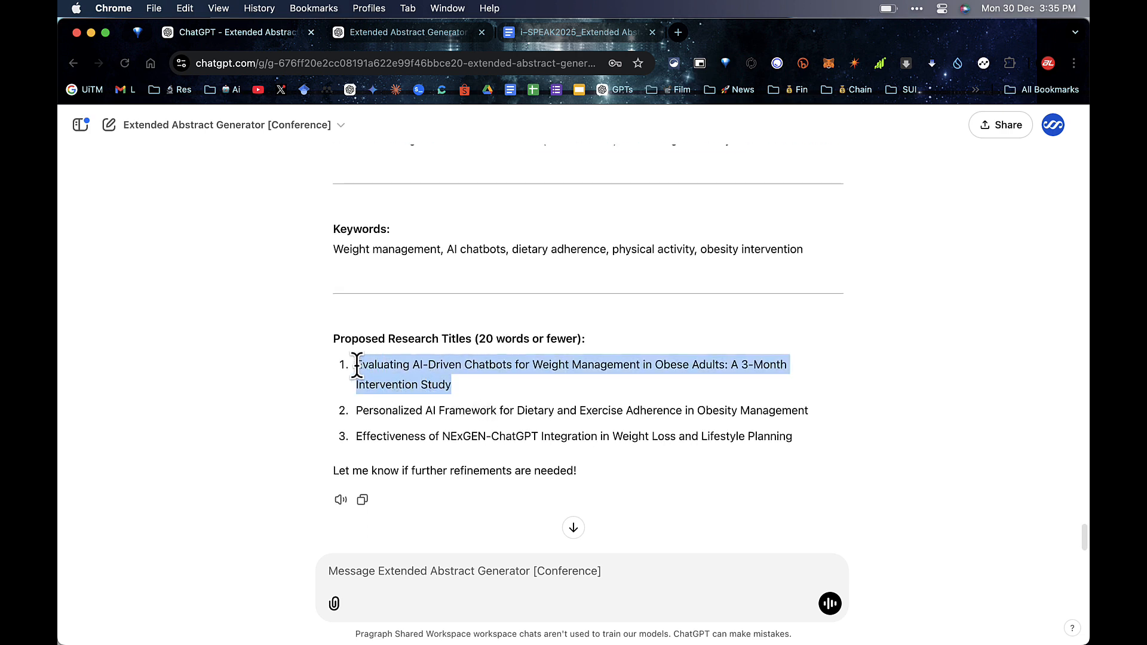
pyautogui.rightClick(384, 364)
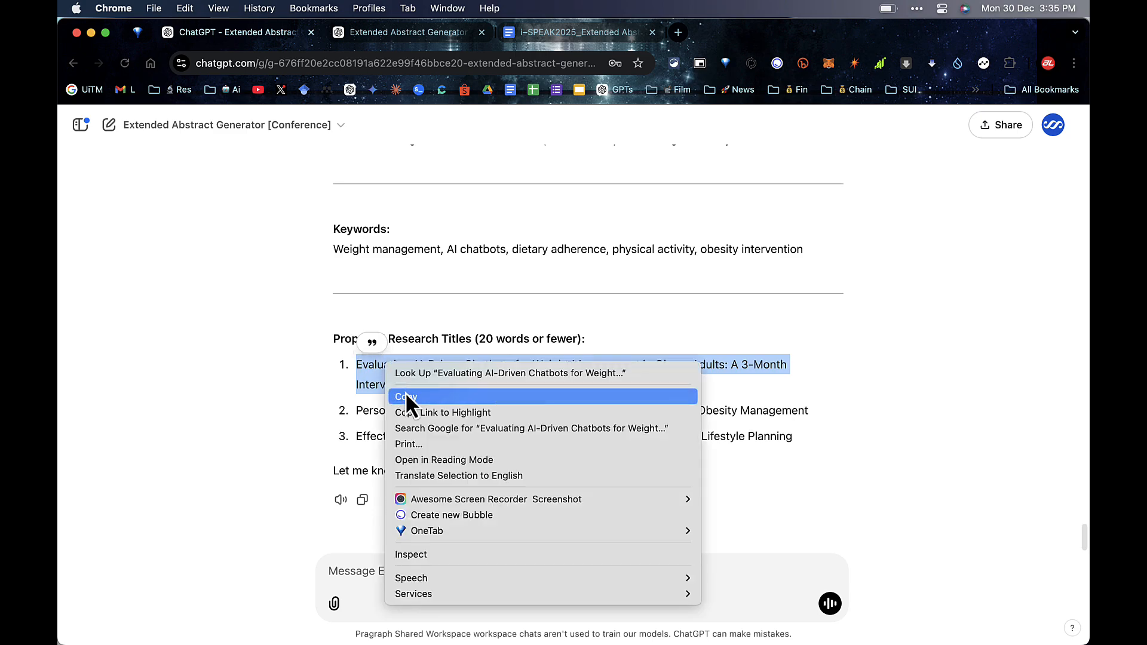
pyautogui.click(406, 391)
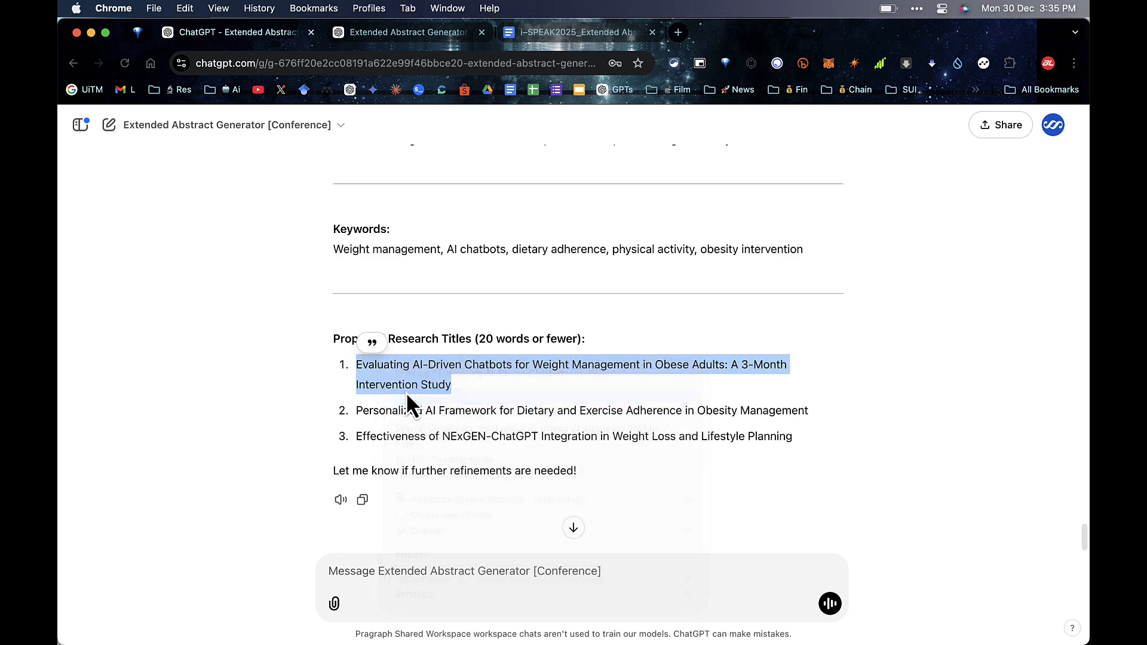
pyautogui.click(541, 40)
pyautogui.scroll(10, 556, 260)
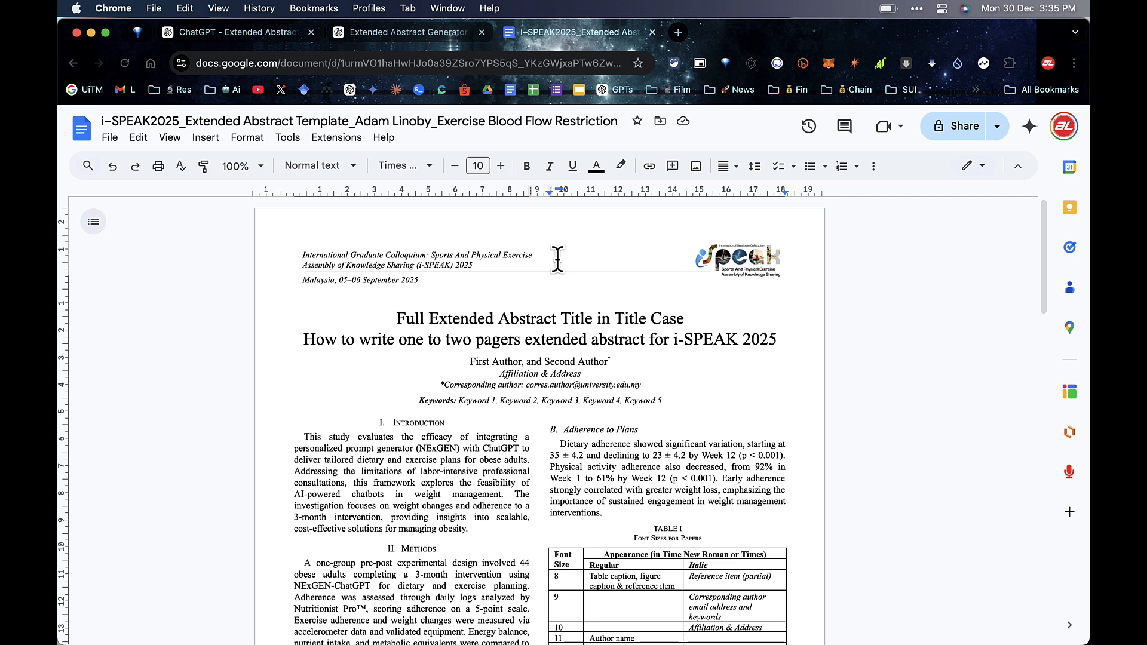
# Step: Paste 'Evaluating AI-Driven Chatbots for Weight Management in Obese Adults: A 3-Month Intervention Study' and delete the old title lines
pyautogui.click(776, 338)
pyautogui.click(142, 138)
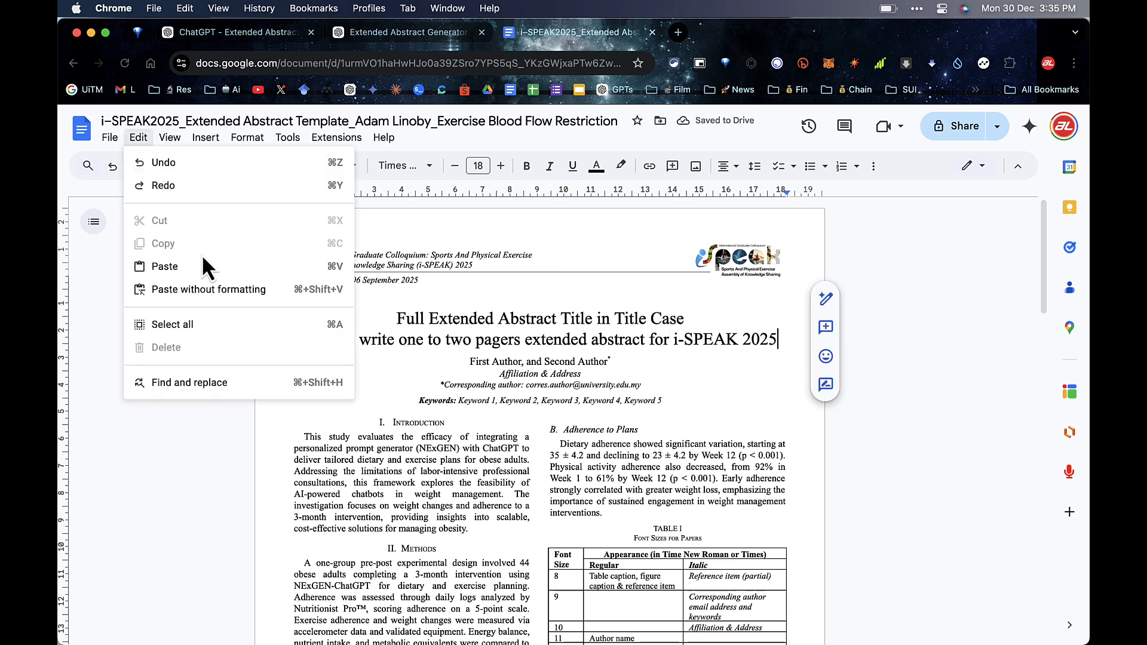
pyautogui.click(202, 288)
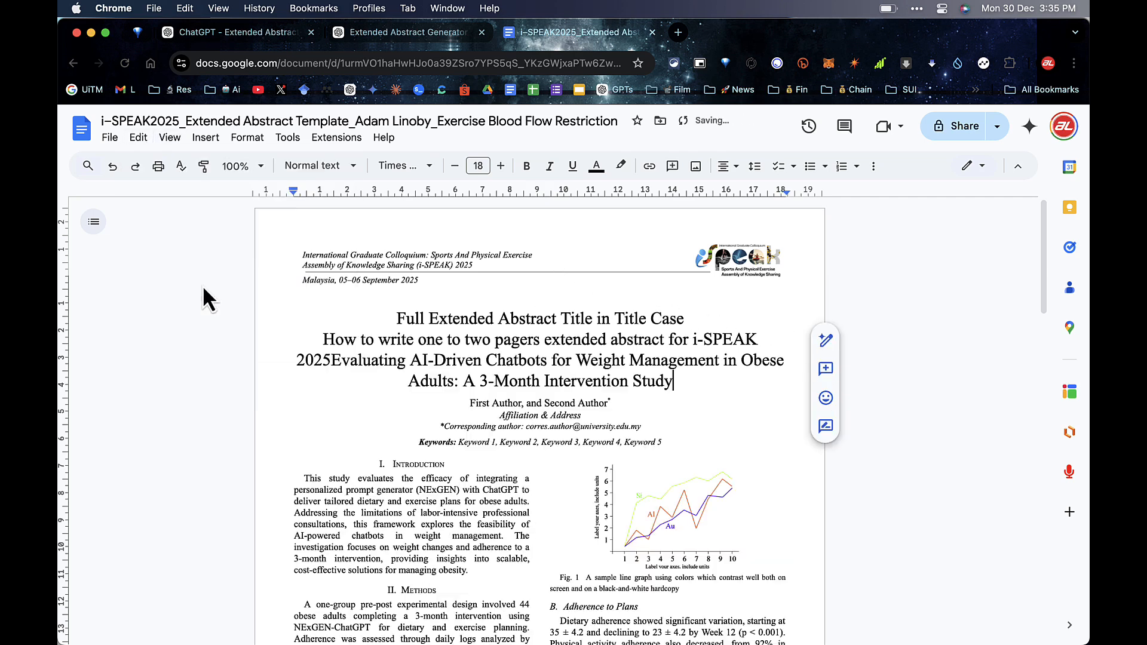
pyautogui.click(331, 360)
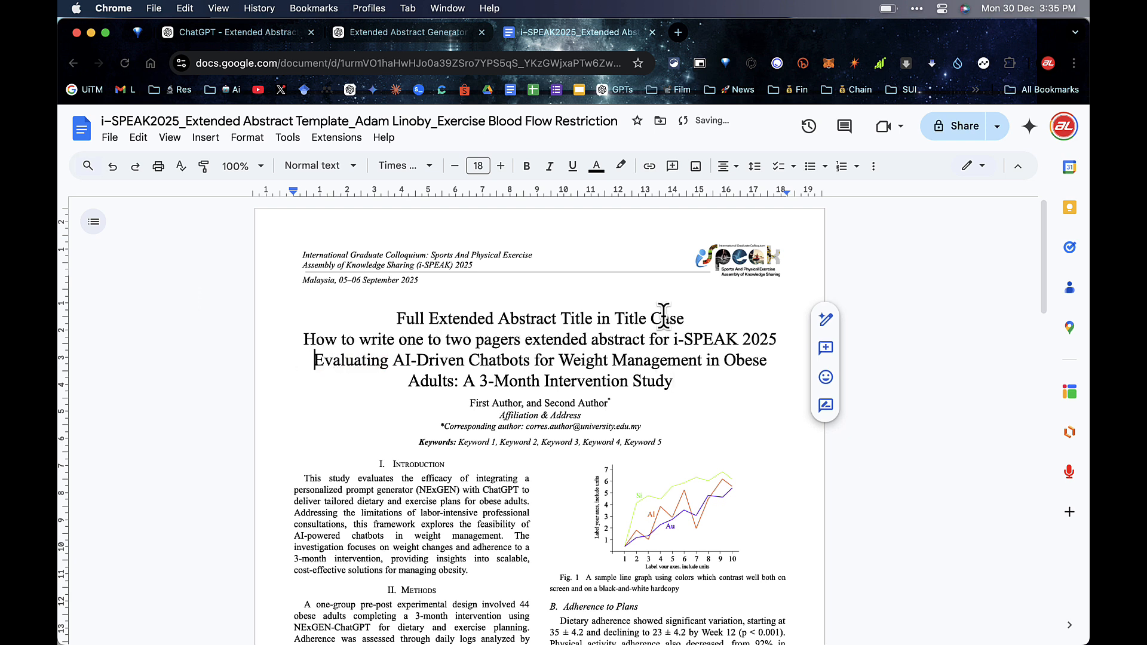
pyautogui.moveTo(314, 354); pyautogui.dragTo(438, 317)
pyautogui.press('BackSpace')
pyautogui.press('BackSpace')
pyautogui.press('BackSpace')
pyautogui.press('BackSpace')
pyautogui.press('BackSpace')
pyautogui.press('BackSpace')
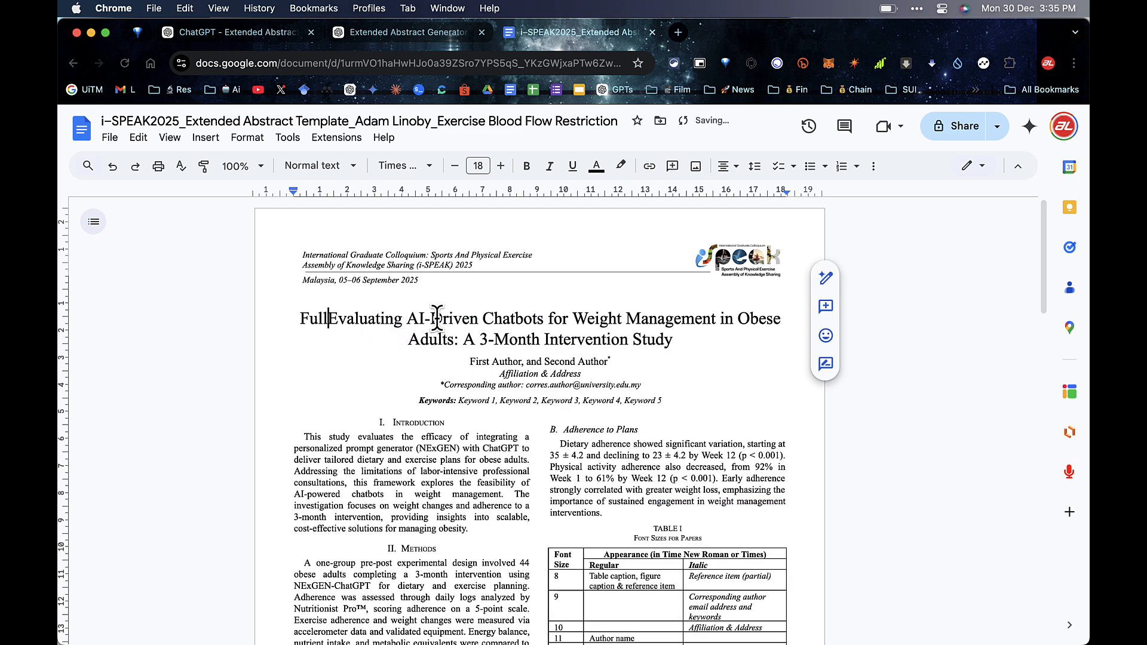
pyautogui.press('BackSpace')
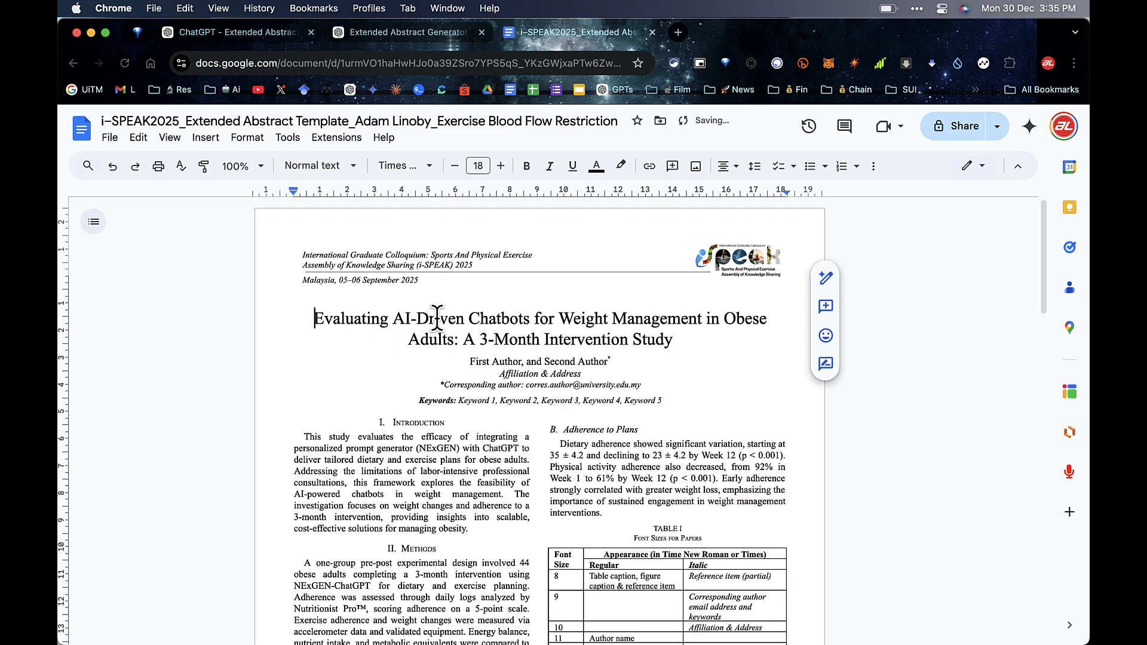
pyautogui.hotkey('ctrl', 'shift', 'Tab')
pyautogui.moveTo(806, 249); pyautogui.dragTo(333, 249)
# Step: Replace the placeholder keyword list with ChatGPT's suggested keywords, pasted without formatting
pyautogui.rightClick(450, 250)
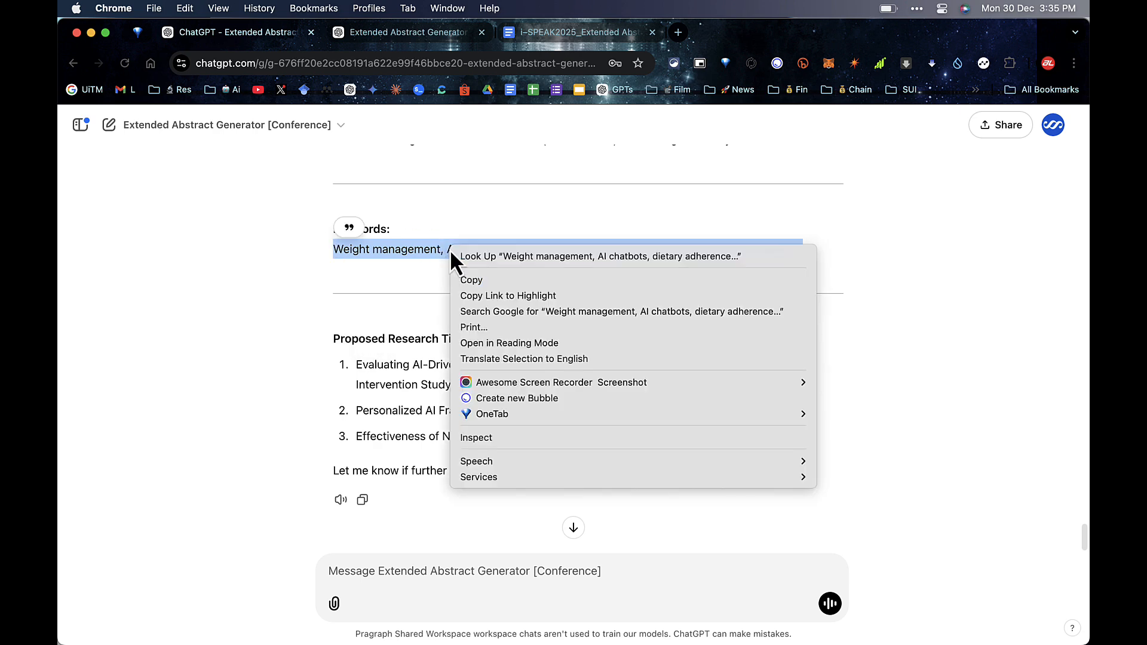
pyautogui.click(471, 279)
pyautogui.hotkey('ctrl', 'Tab')
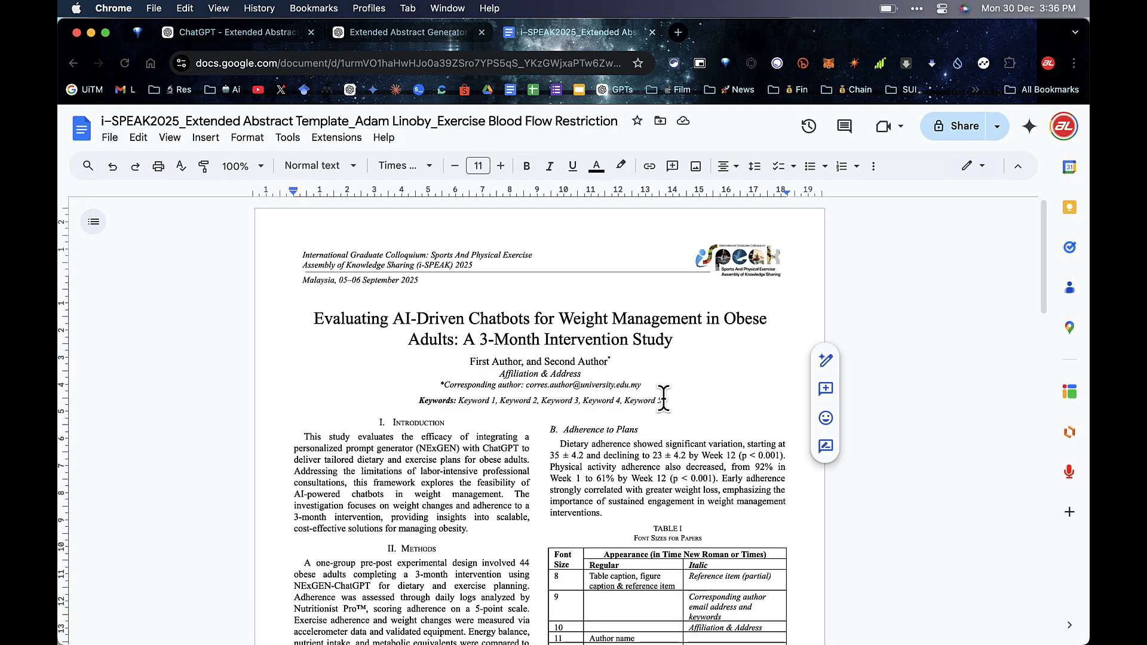
pyautogui.moveTo(662, 400); pyautogui.dragTo(457, 400)
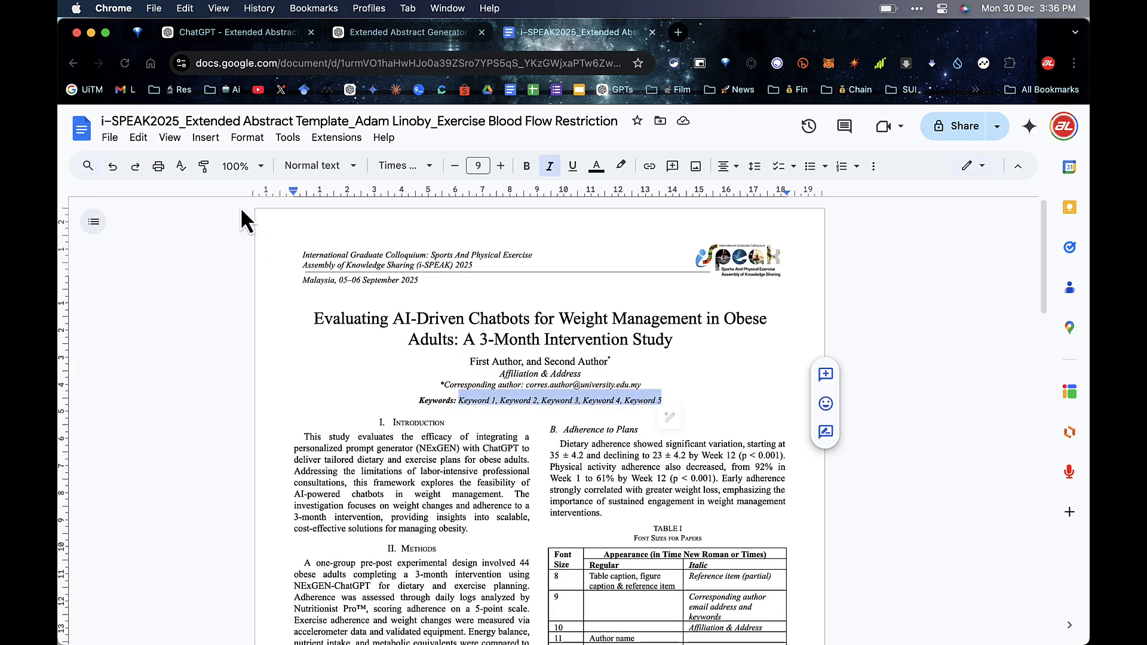
pyautogui.click(138, 137)
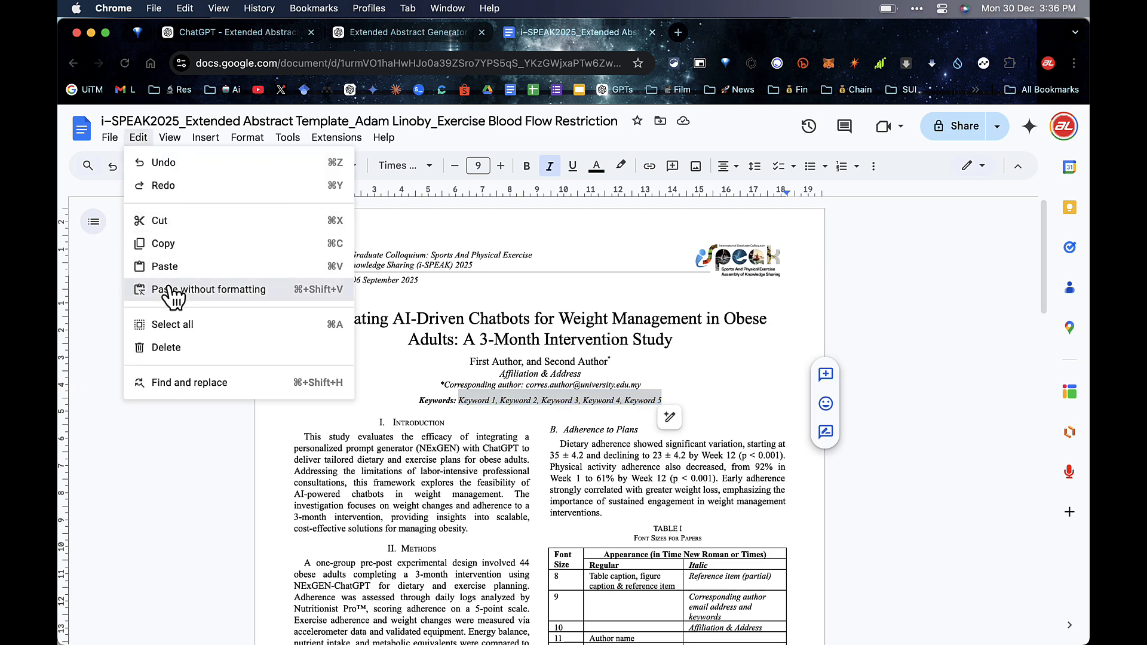
pyautogui.click(143, 290)
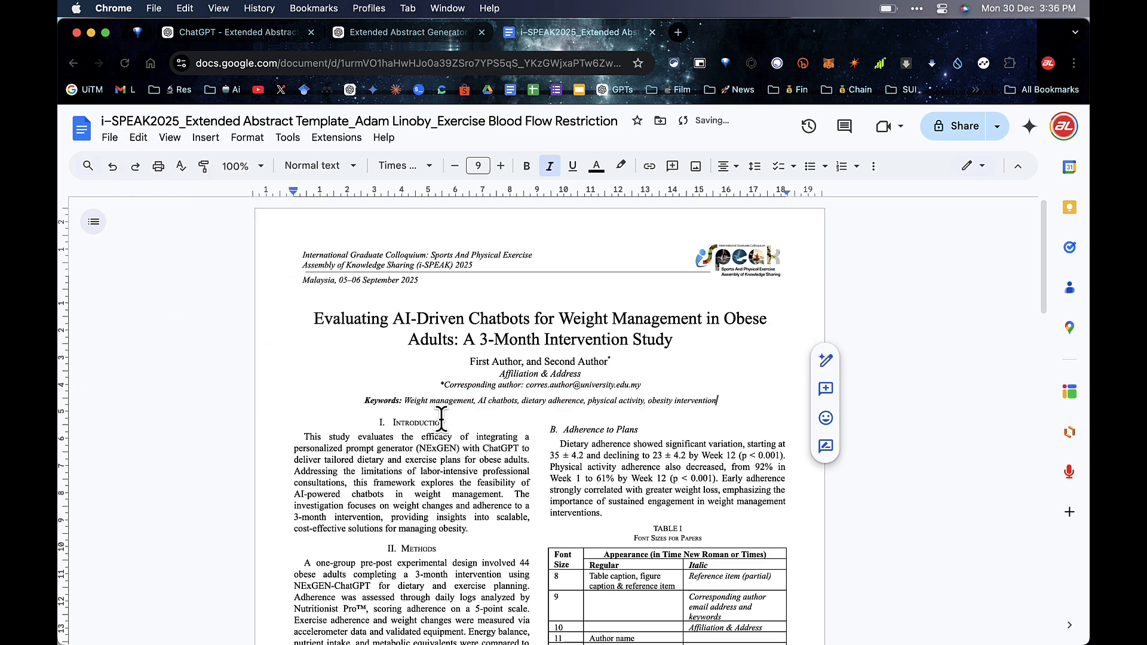
# Step: Capitalise 'Dietary' and 'Physical' in the keywords line
pyautogui.click(526, 401)
pyautogui.press('Delete')
pyautogui.press('BackSpace')
pyautogui.write('D')
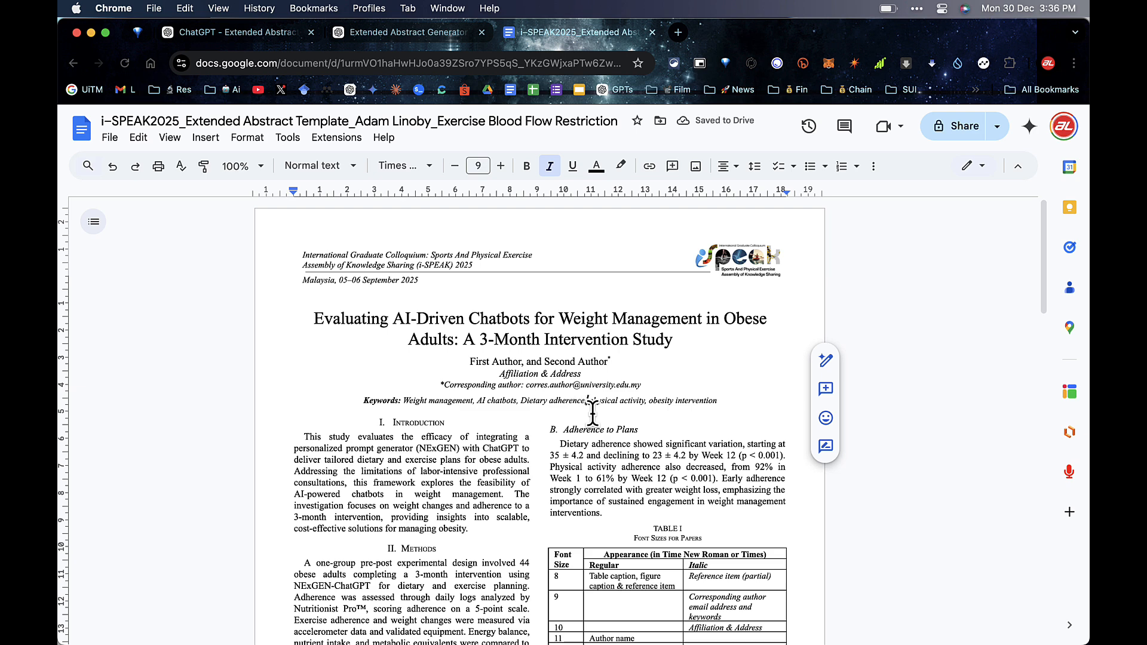
pyautogui.press('BackSpace')
pyautogui.write('P')
pyautogui.press('BackSpace')
pyautogui.write('P')
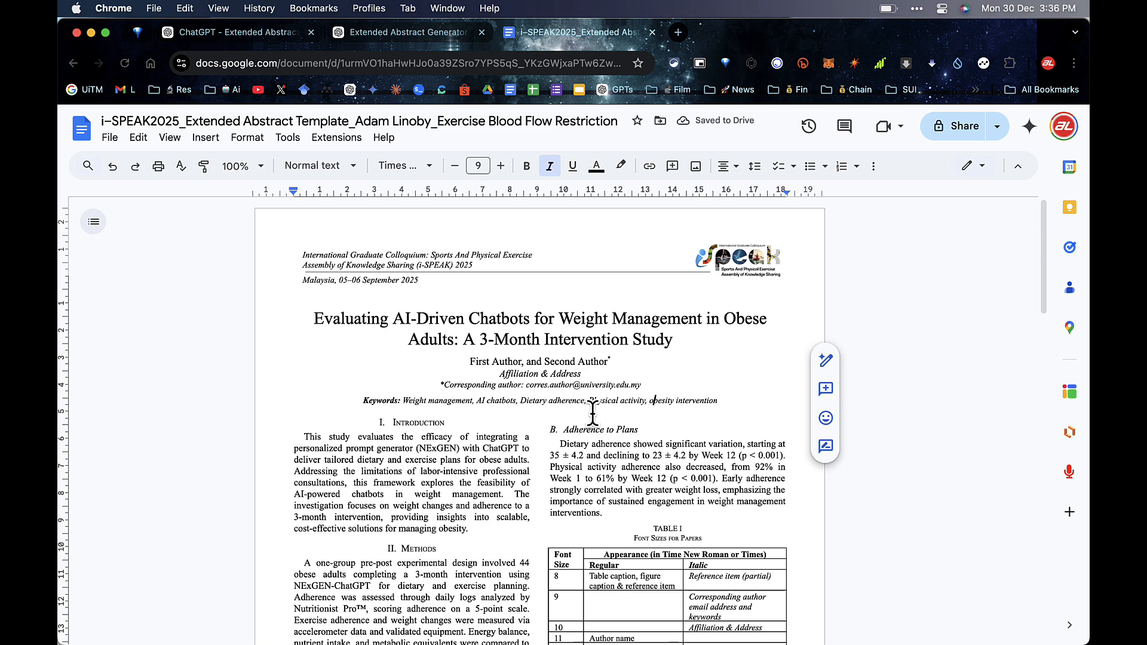
pyautogui.scroll(-7, 705, 342)
pyautogui.click(706, 345)
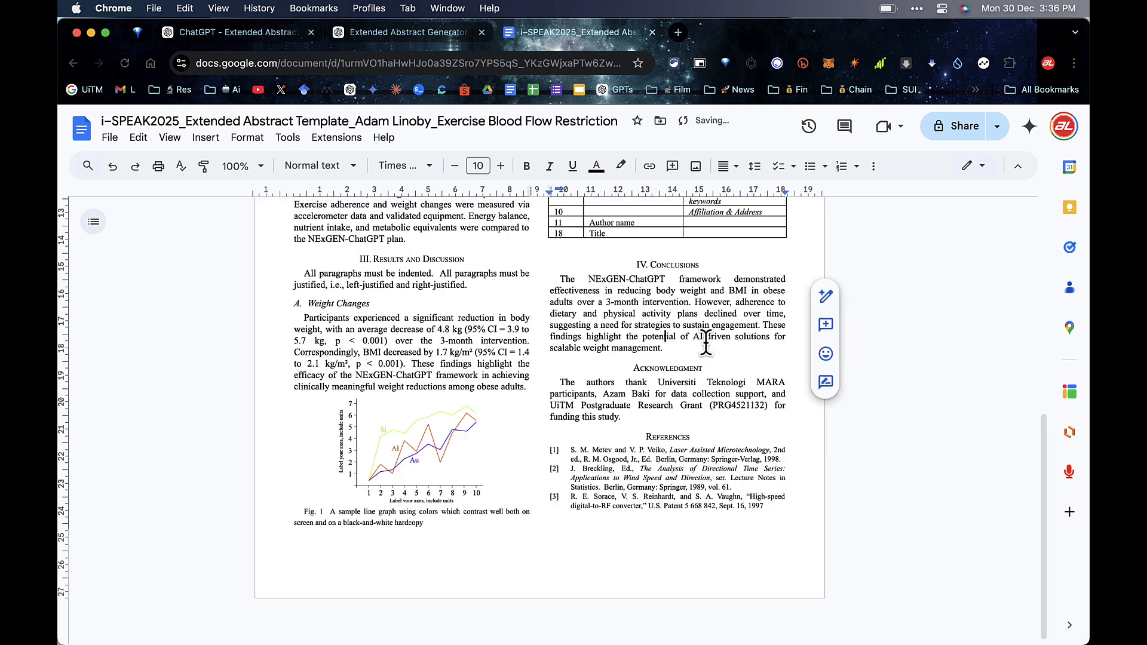
# Step: Copy the NExGEN study Introduction paragraph at the top of the abstract
pyautogui.scroll(-1, 638, 442)
pyautogui.scroll(6, 638, 442)
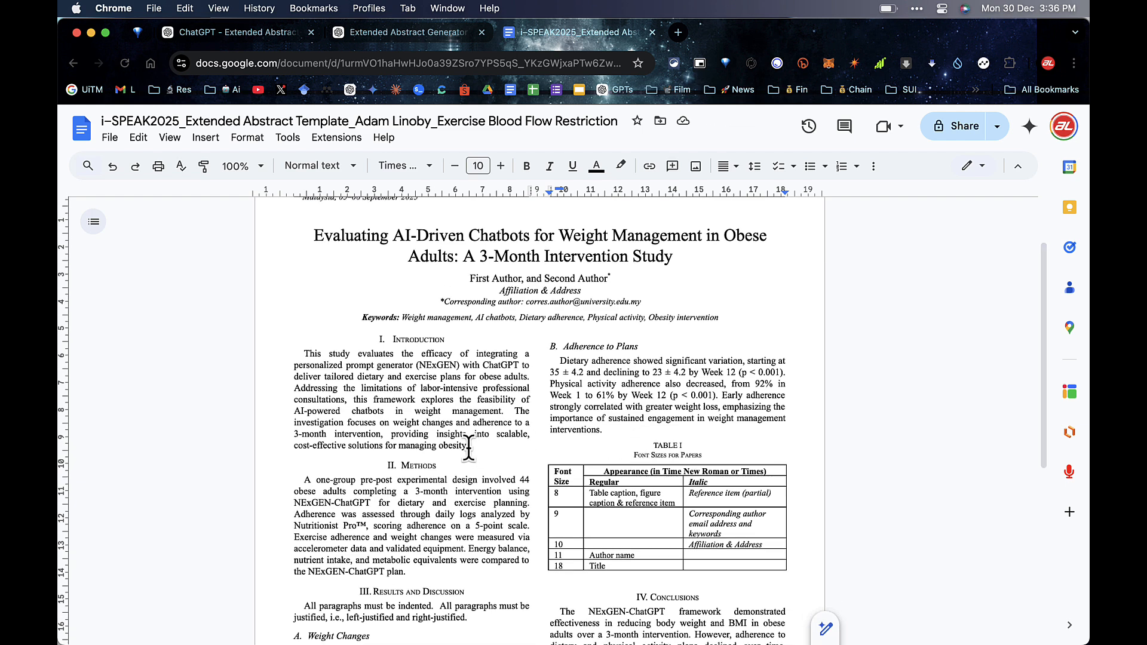
pyautogui.moveTo(475, 448); pyautogui.dragTo(301, 353)
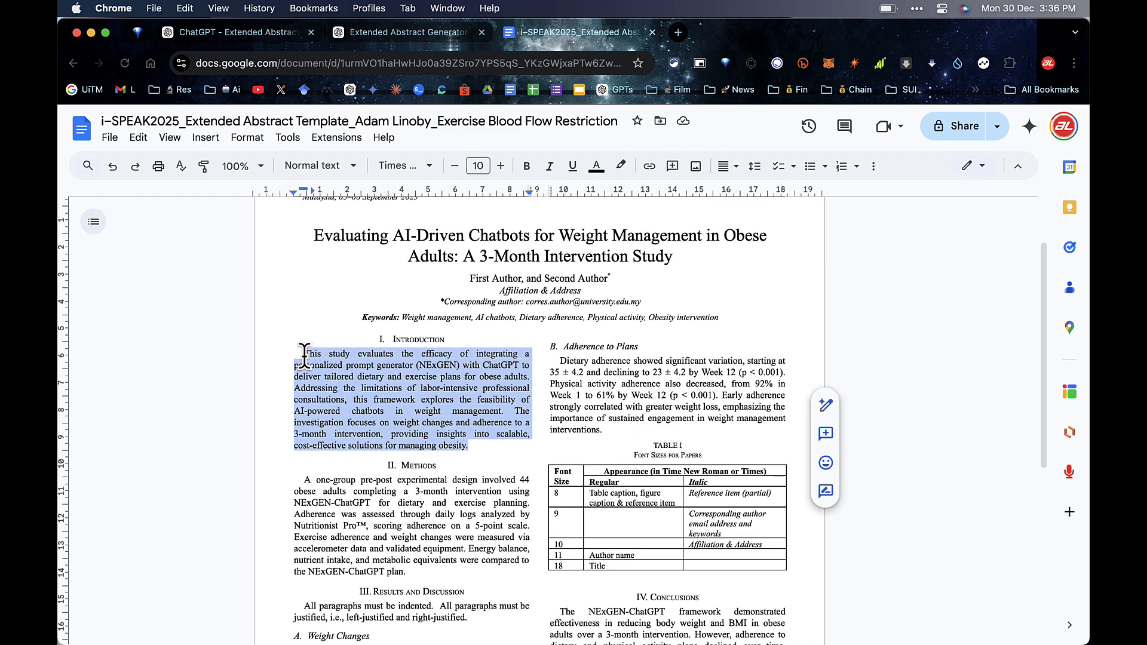
pyautogui.rightClick(340, 367)
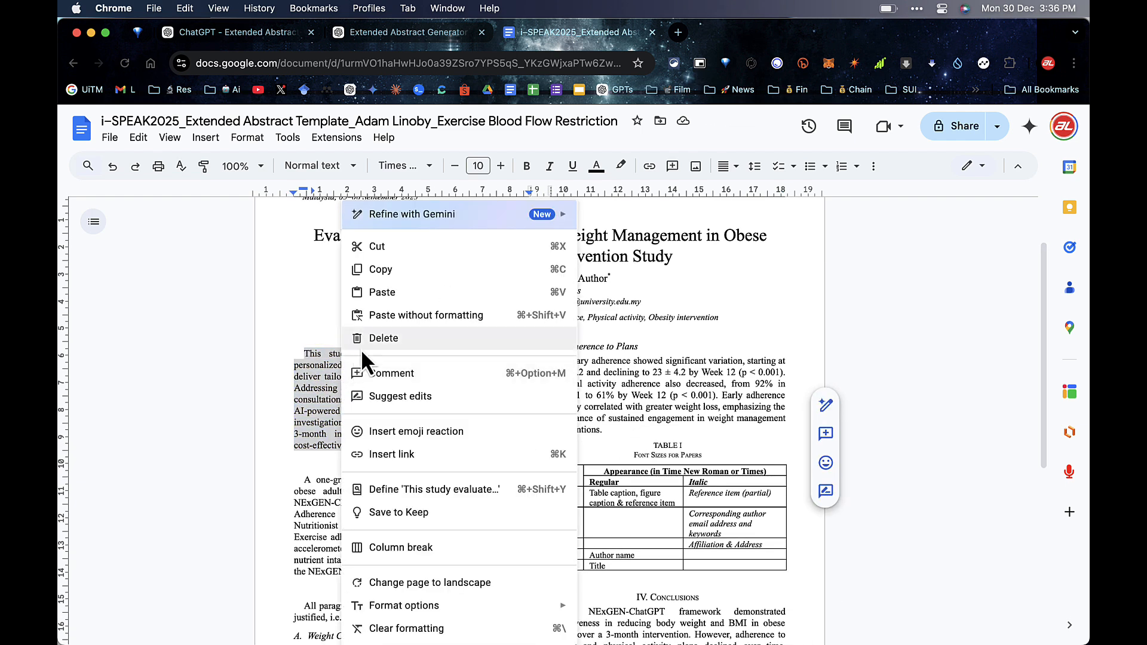
pyautogui.click(382, 269)
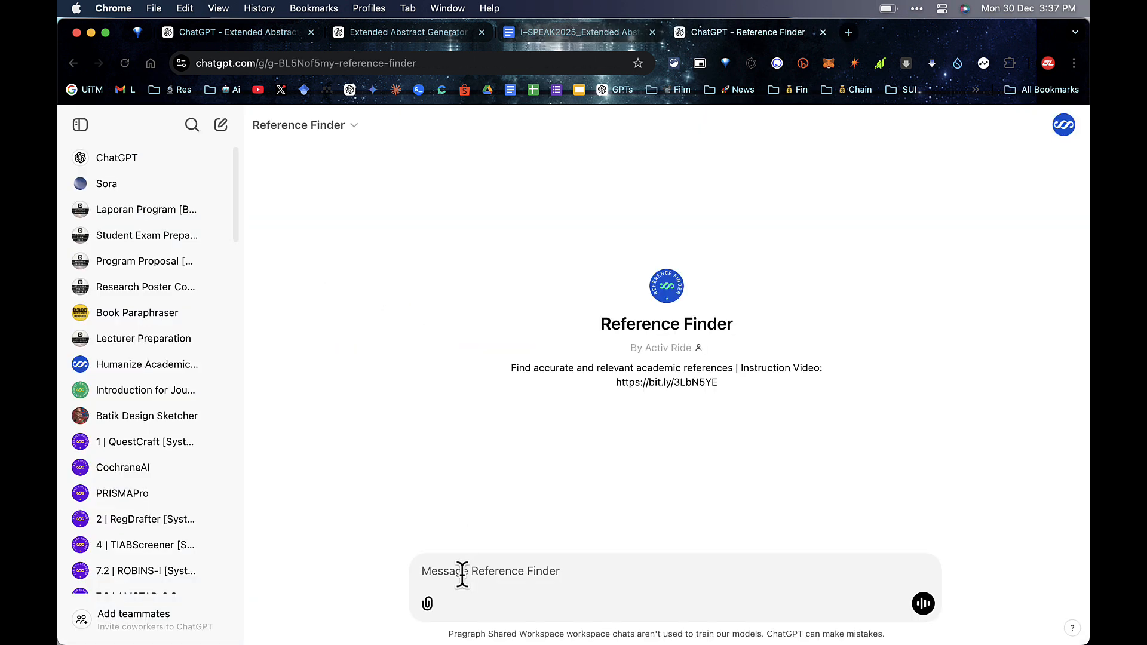
# Step: Send the Introduction paragraph to the Reference Finder to get academic references
pyautogui.press('super+v')
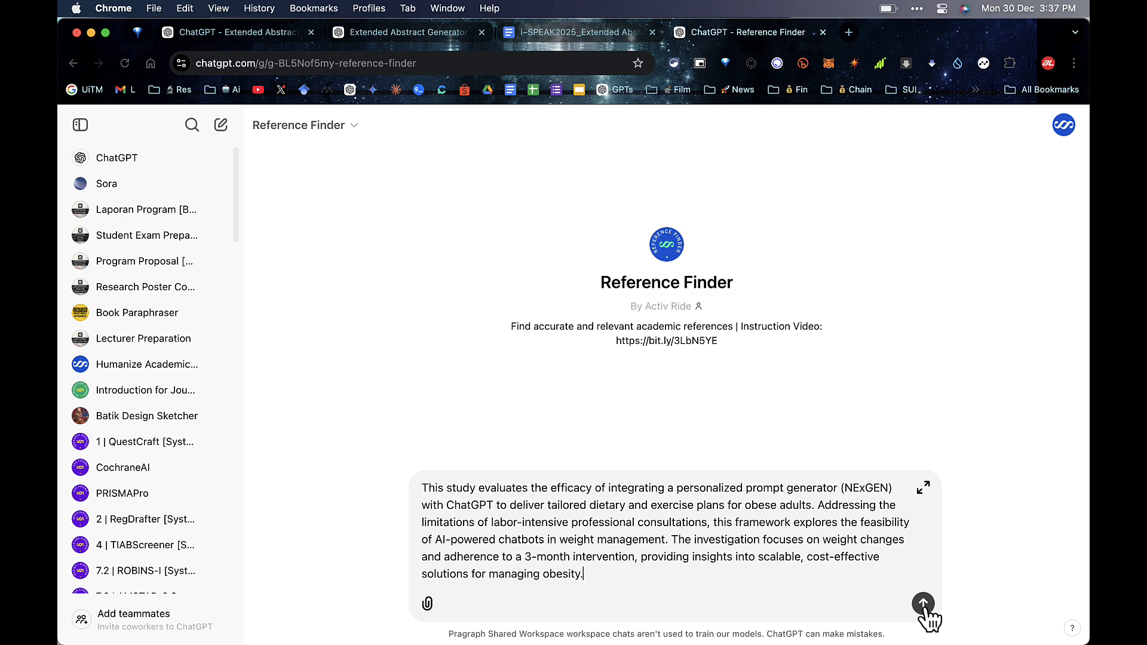
pyautogui.click(925, 605)
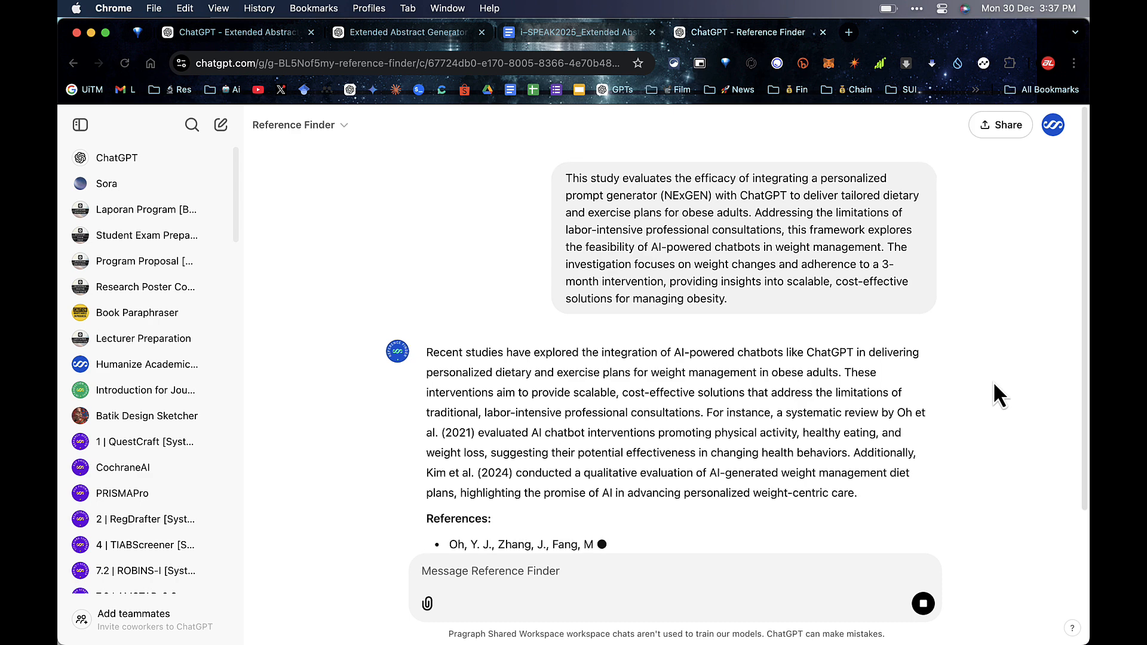
pyautogui.scroll(-4, 905, 464)
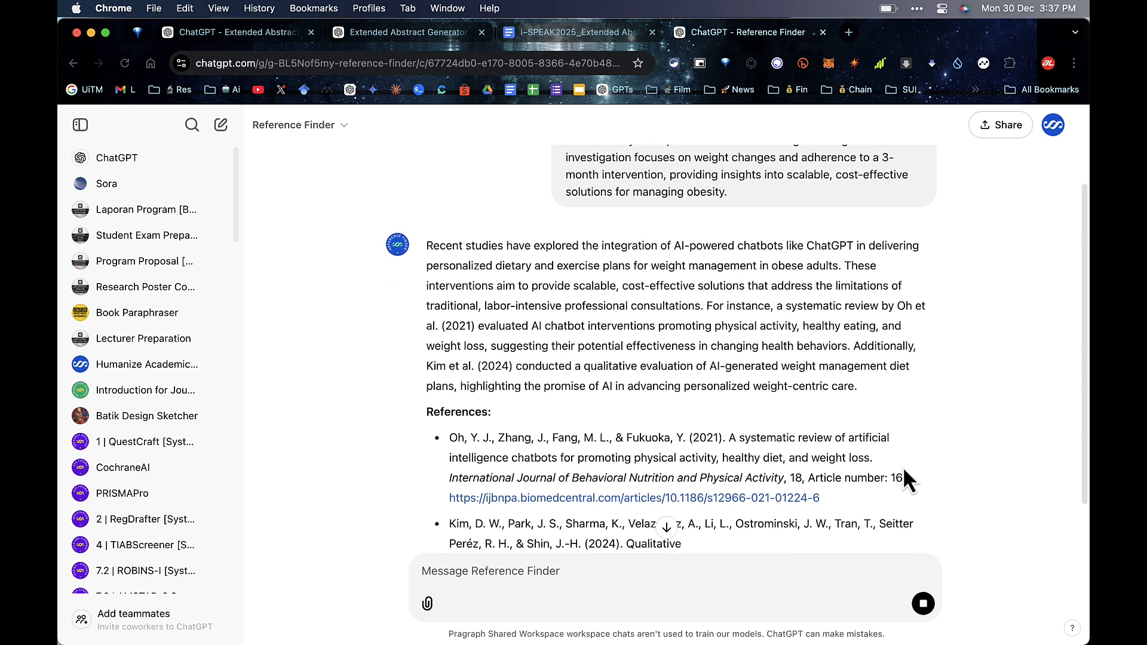
# Step: Check the Oh et al. (2021) article link, then go back to the abstract document
pyautogui.keyDown('super'); pyautogui.click(746, 503); pyautogui.keyUp('super')
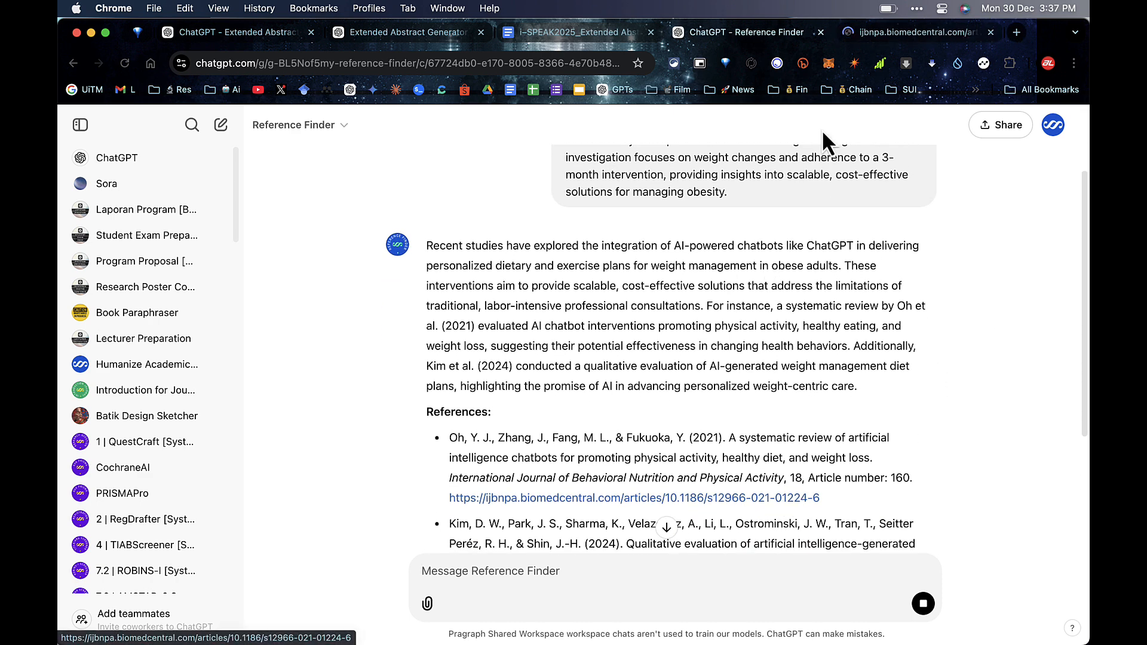
pyautogui.click(884, 40)
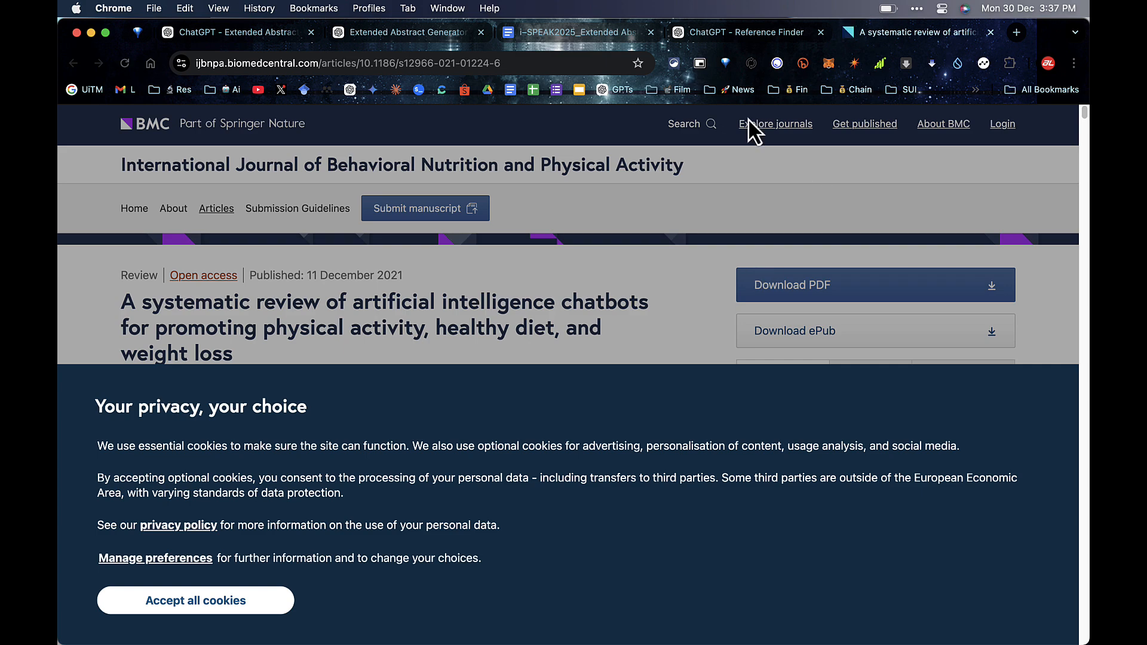
pyautogui.click(746, 36)
pyautogui.scroll(-1, 731, 307)
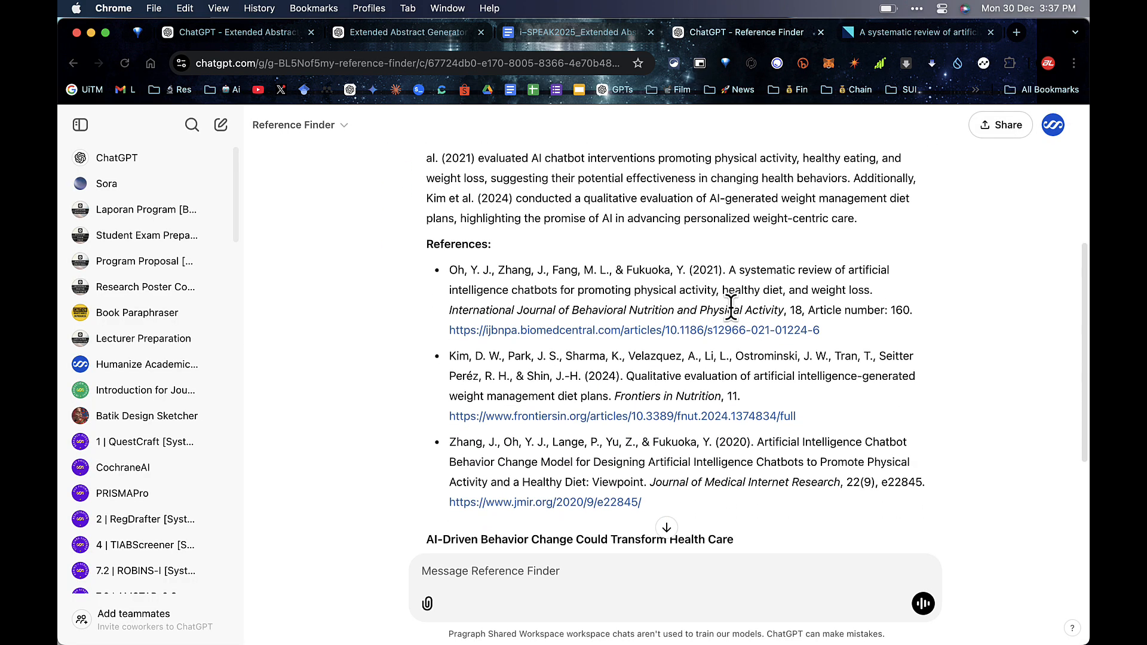
pyautogui.scroll(5, 732, 306)
pyautogui.moveTo(889, 412); pyautogui.dragTo(610, 433)
pyautogui.click(524, 436)
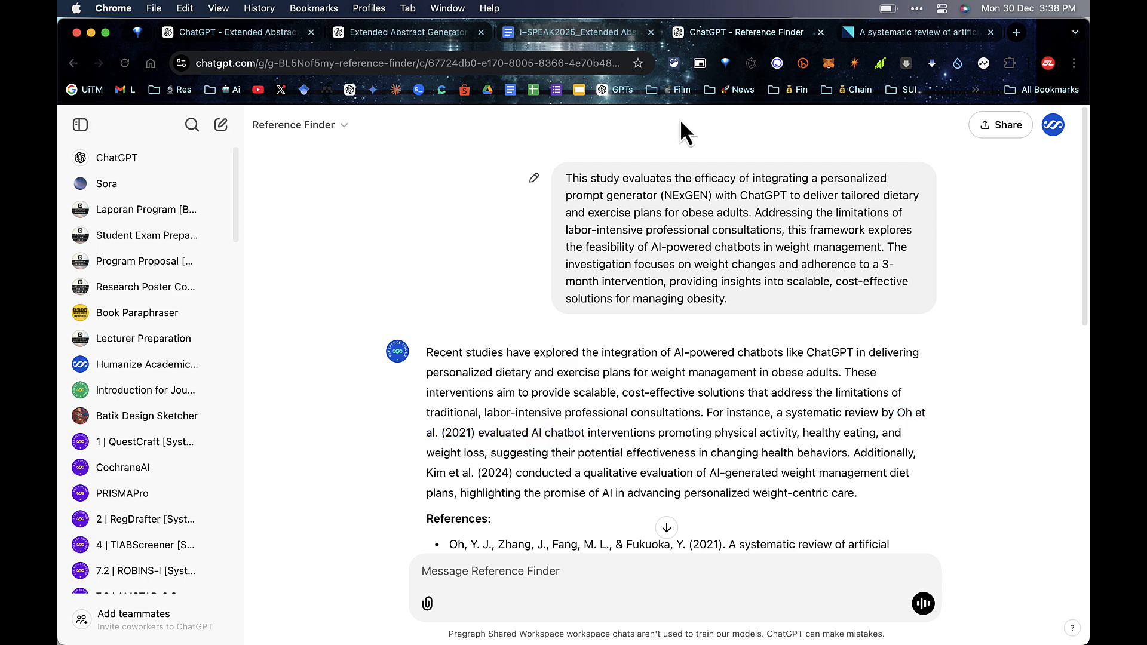
pyautogui.click(588, 34)
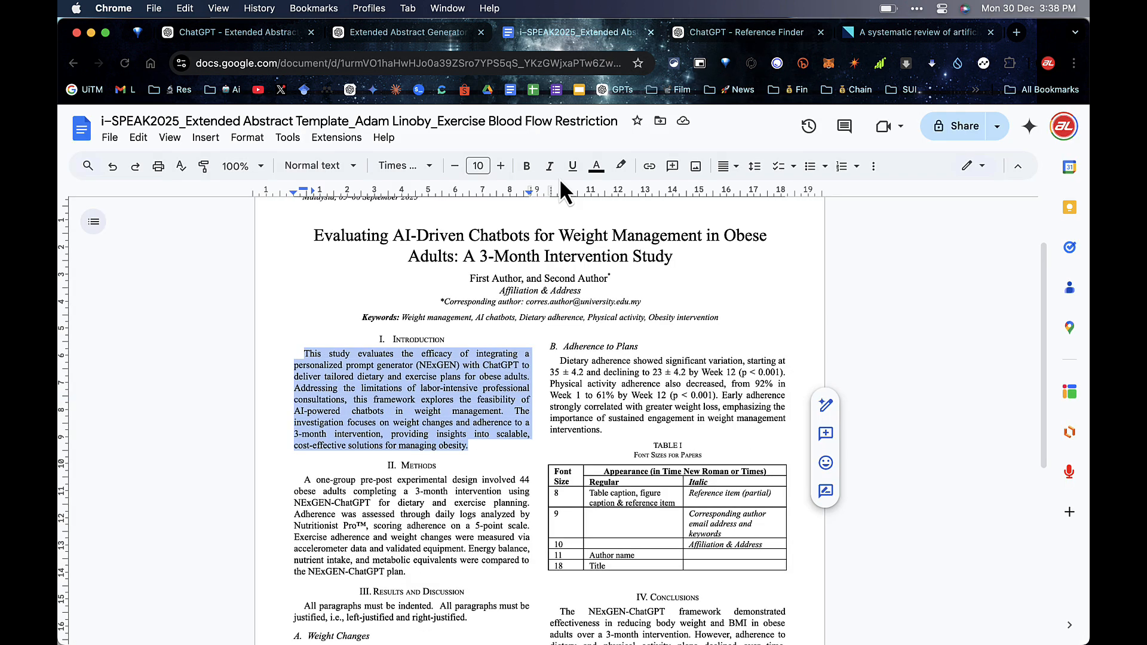
# Step: Add the citation ' [1]' after 'weight management' in the Introduction
pyautogui.click(467, 388)
pyautogui.click(503, 411)
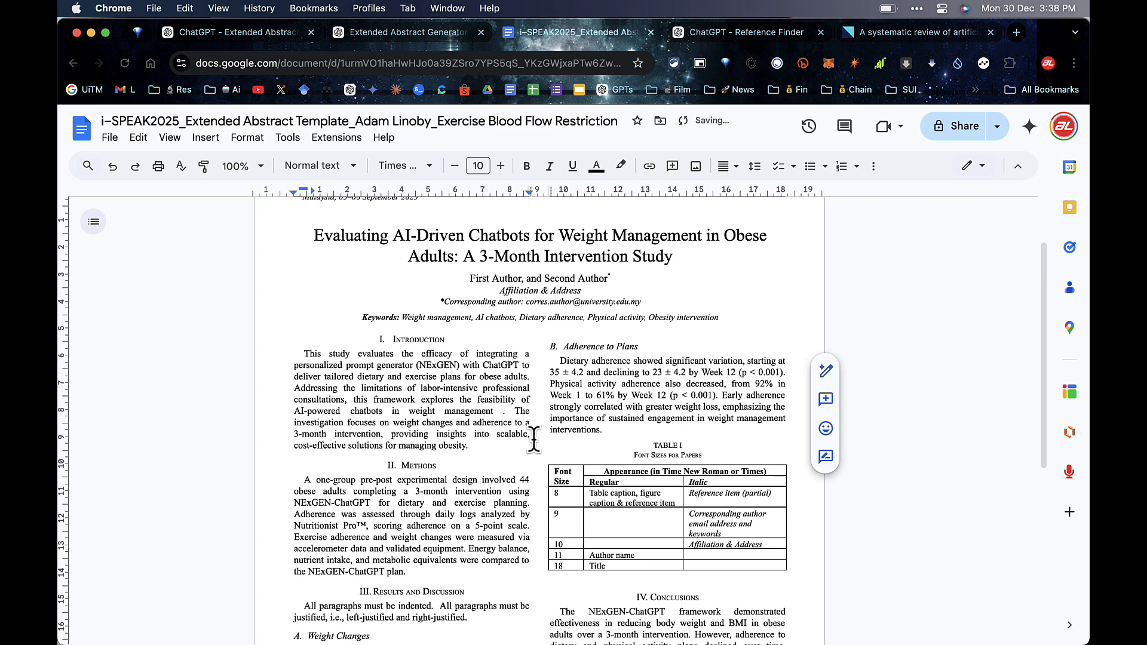
pyautogui.write('[1')
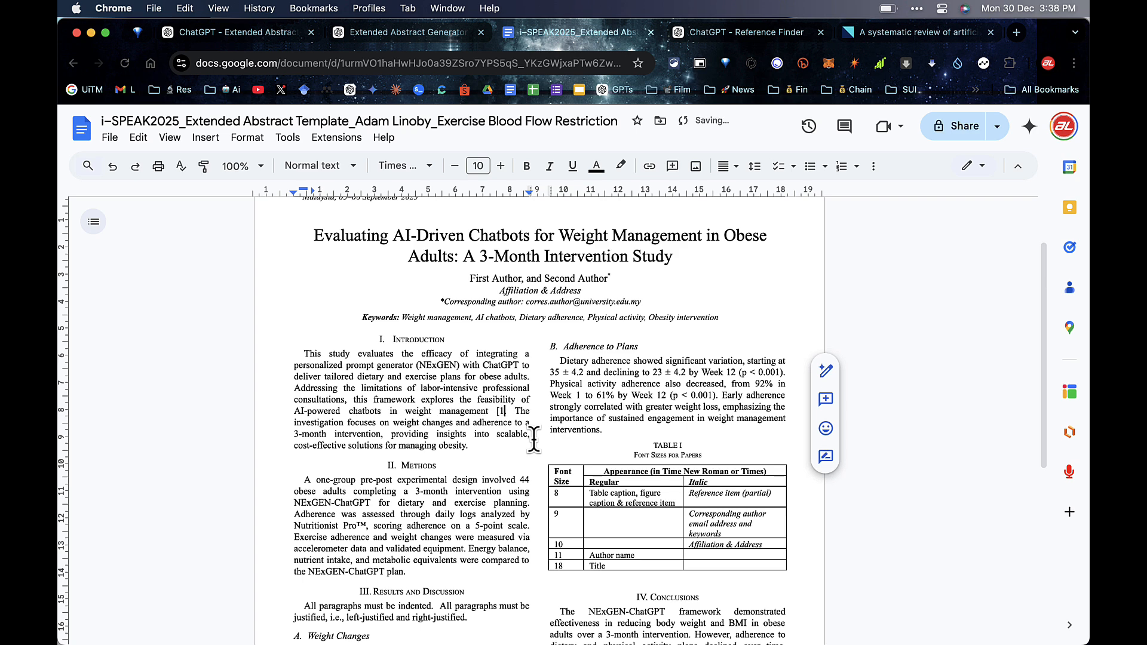
pyautogui.write(']')
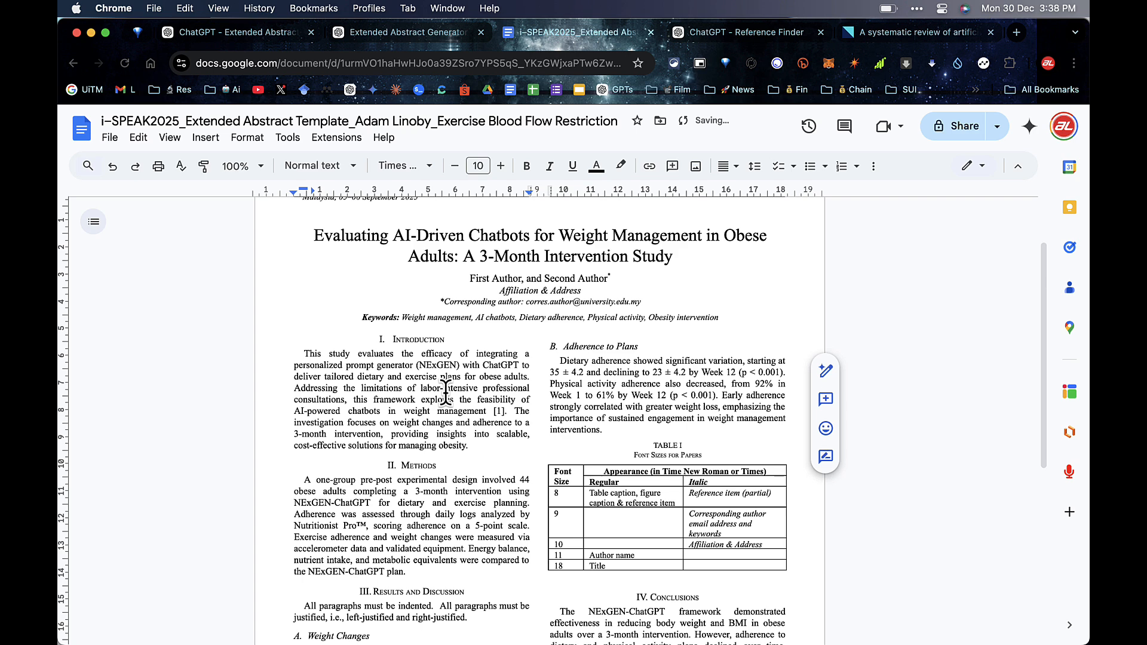
pyautogui.click(445, 388)
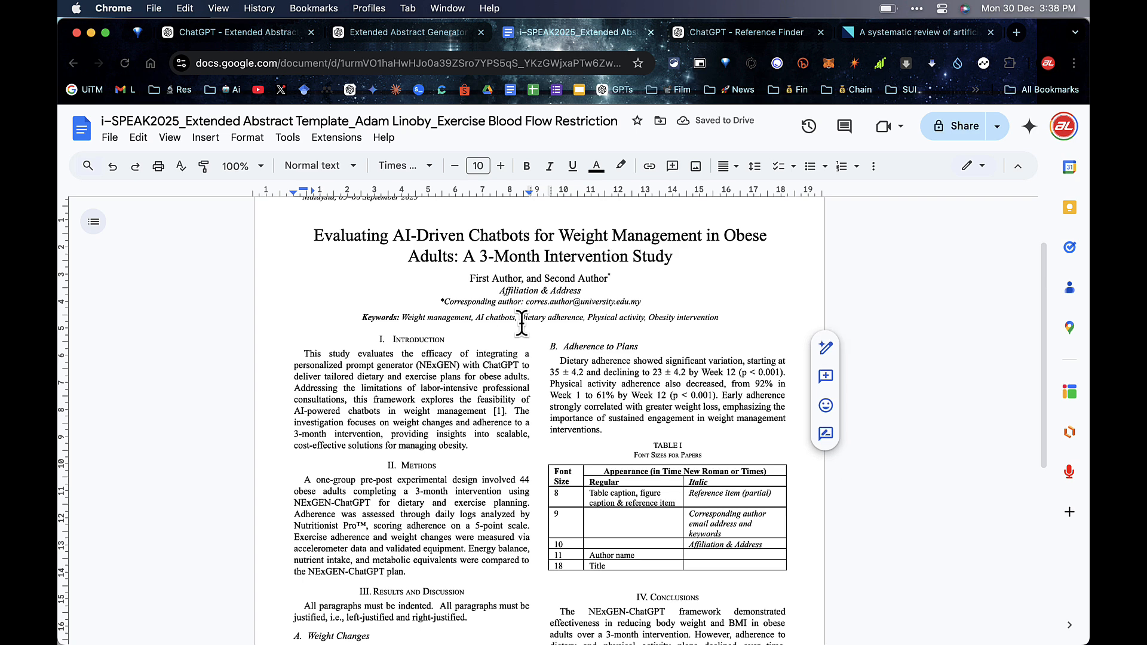
# Step: Replace reference [1] in References with the Oh et al. (2021) reference from ChatGPT
pyautogui.hotkey('ctrl', 'Tab')
pyautogui.moveTo(831, 487); pyautogui.dragTo(449, 417)
pyautogui.press('super+c')
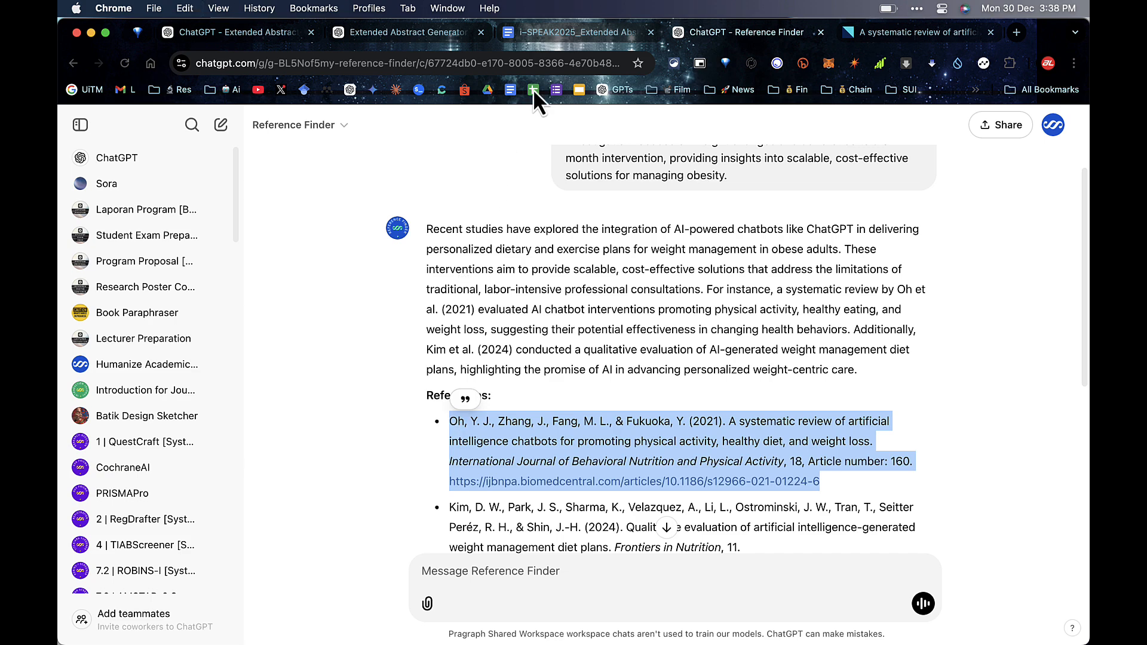
pyautogui.click(608, 32)
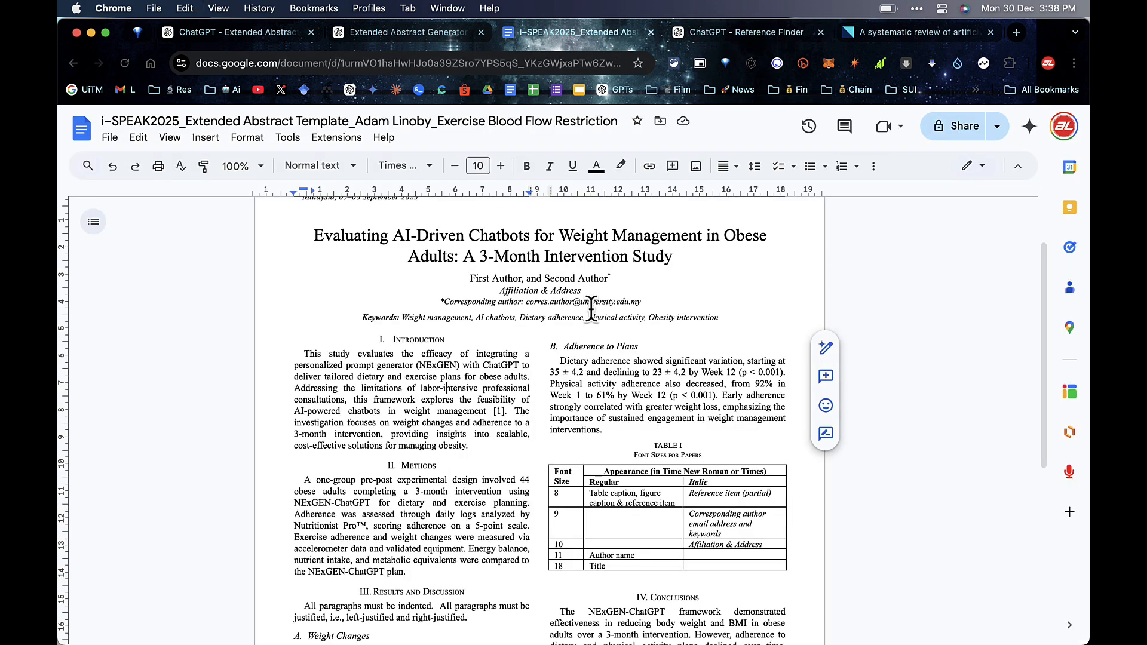
pyautogui.scroll(-6, 593, 321)
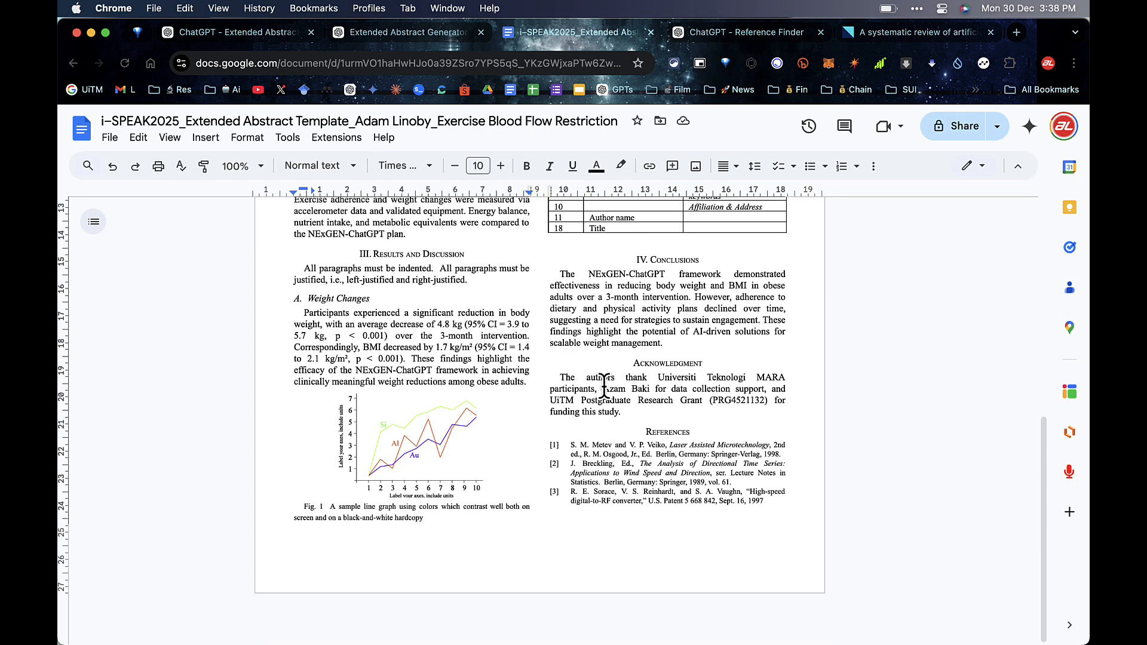
pyautogui.moveTo(780, 454); pyautogui.dragTo(568, 446)
pyautogui.press('super+v')
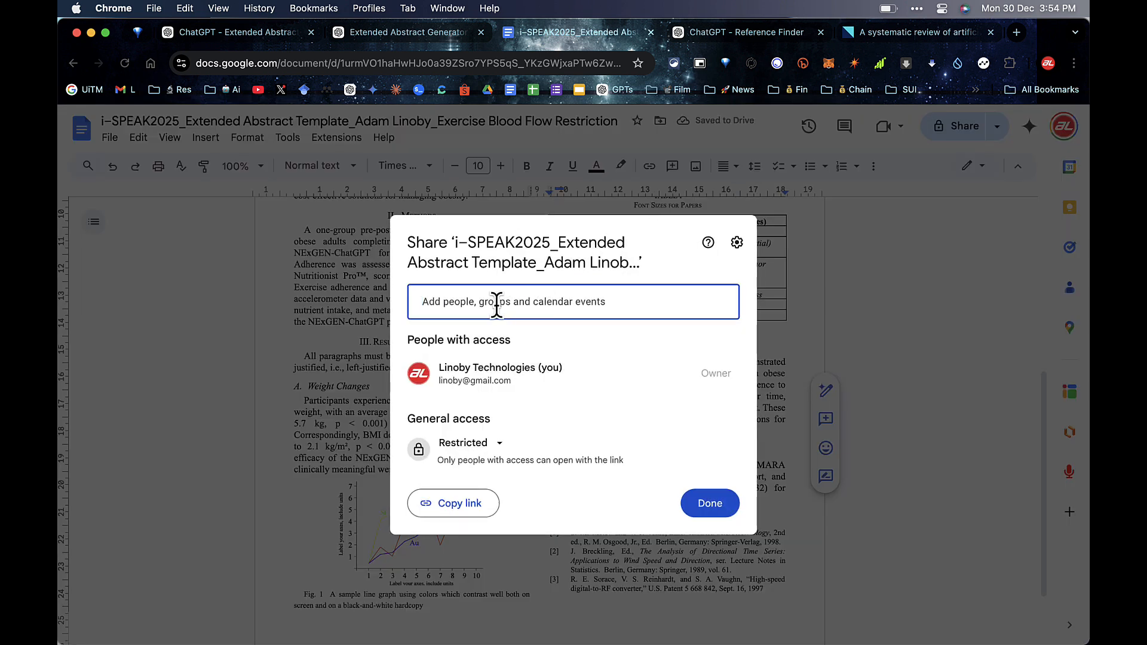
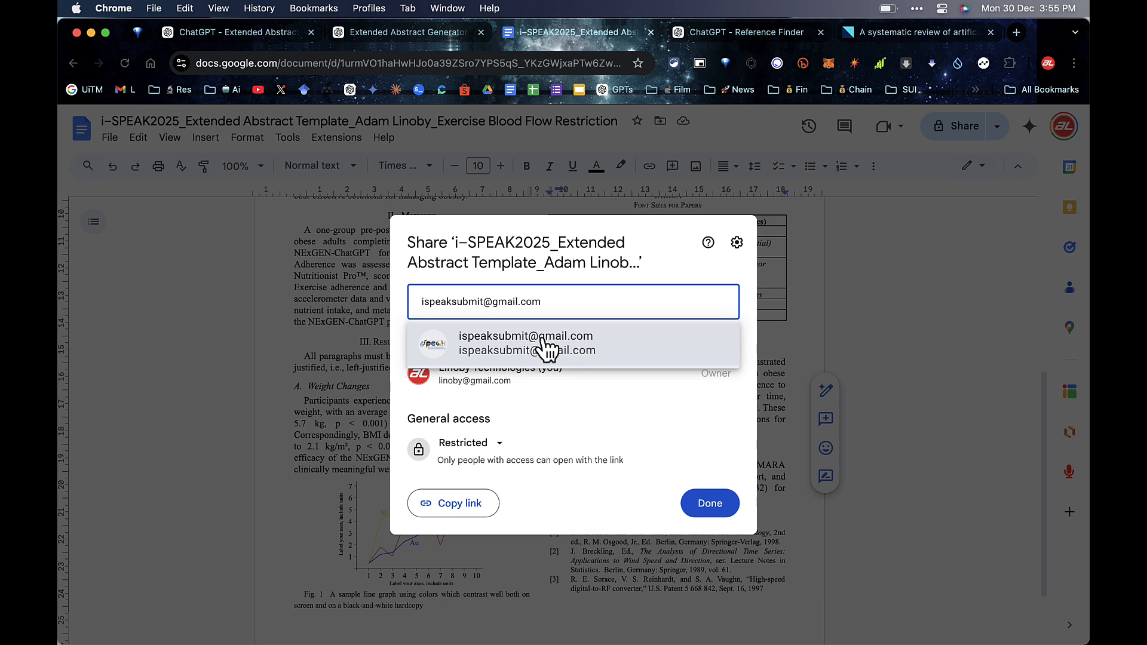
# Step: Add the i-SPEAK submission e-mail address as a recipient and begin the invitation message
pyautogui.click(586, 344)
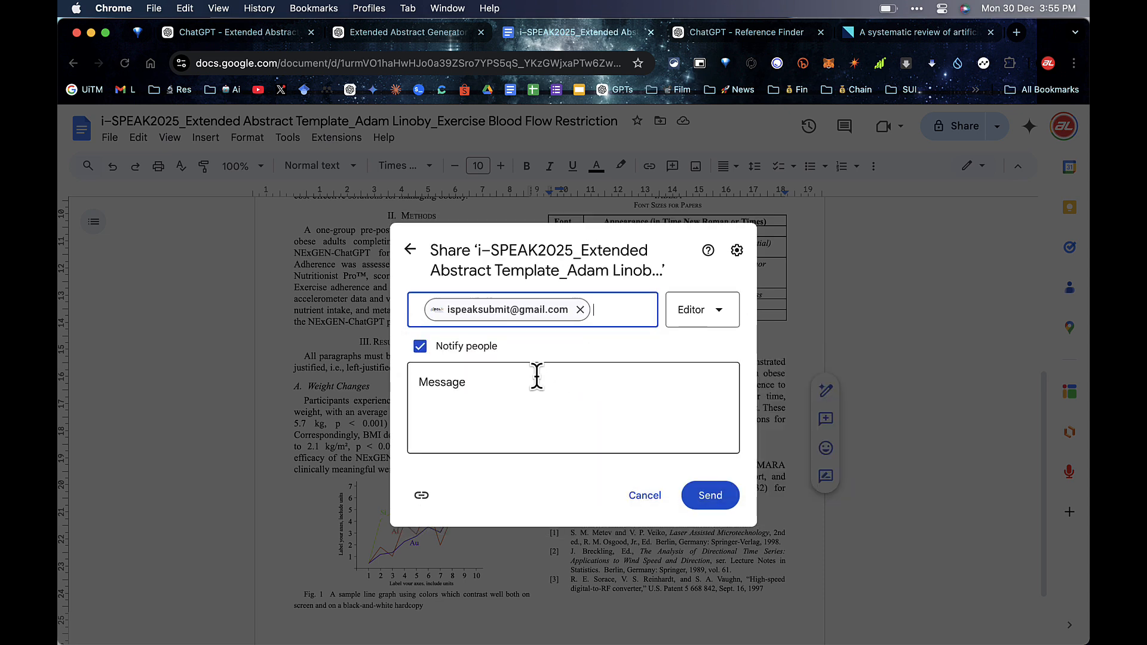
pyautogui.click(537, 376)
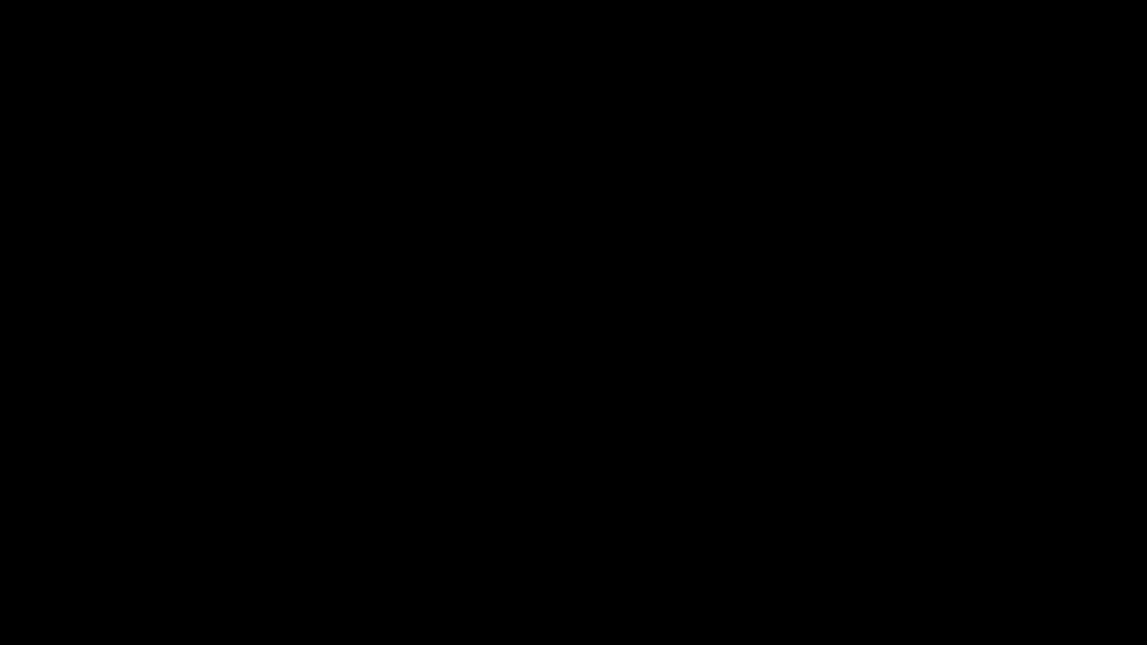